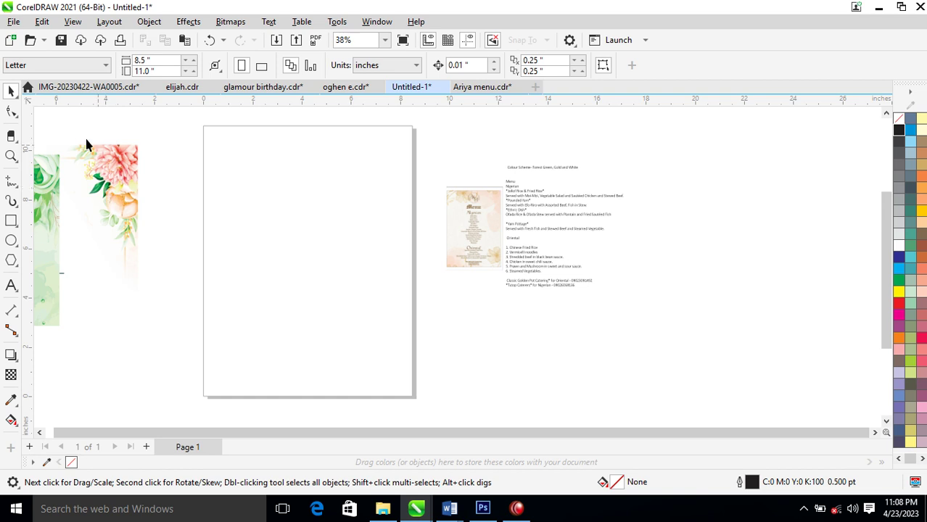
# Shift the menu sample bitmap right and drag the io1.psd floral bitmap beside the page.
pyautogui.moveTo(485, 195); pyautogui.dragTo(855, 245)
pyautogui.scroll(-1, 190, 187)
pyautogui.scroll(-1, 145, 174)
pyautogui.press('z')
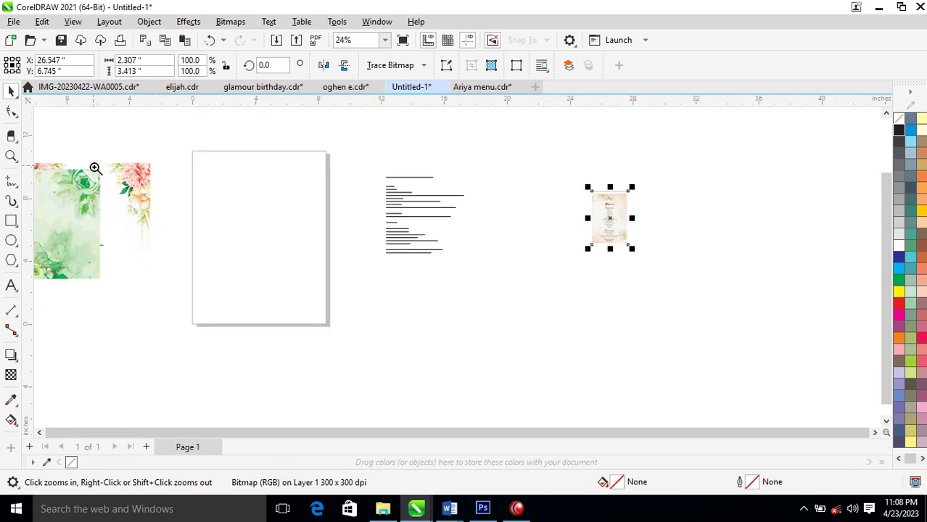
pyautogui.moveTo(71, 134); pyautogui.dragTo(295, 250)
pyautogui.moveTo(220, 189)
pyautogui.mouseDown()
pyautogui.moveTo(393, 192)
pyautogui.moveTo(457, 230)
pyautogui.moveTo(338, 183)
pyautogui.mouseUp()
# Set the page size to A5.
pyautogui.click(457, 157)
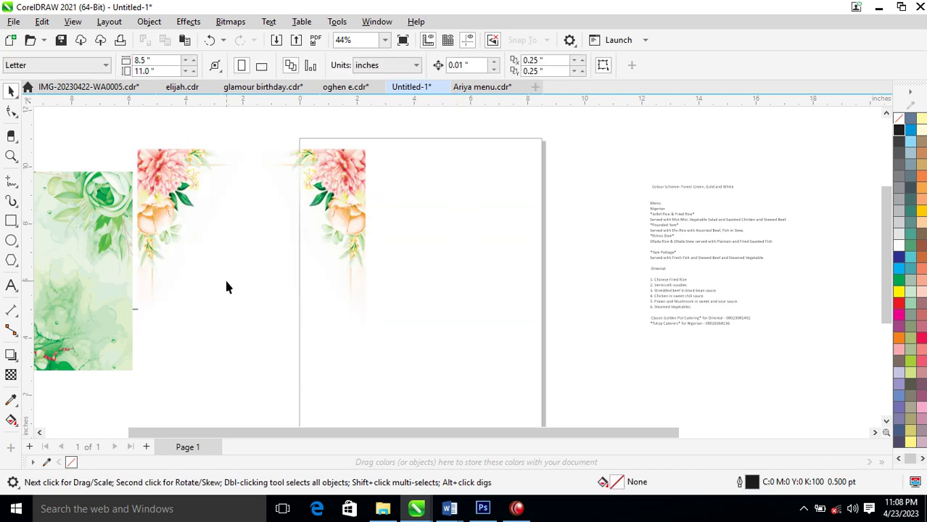
pyautogui.click(105, 66)
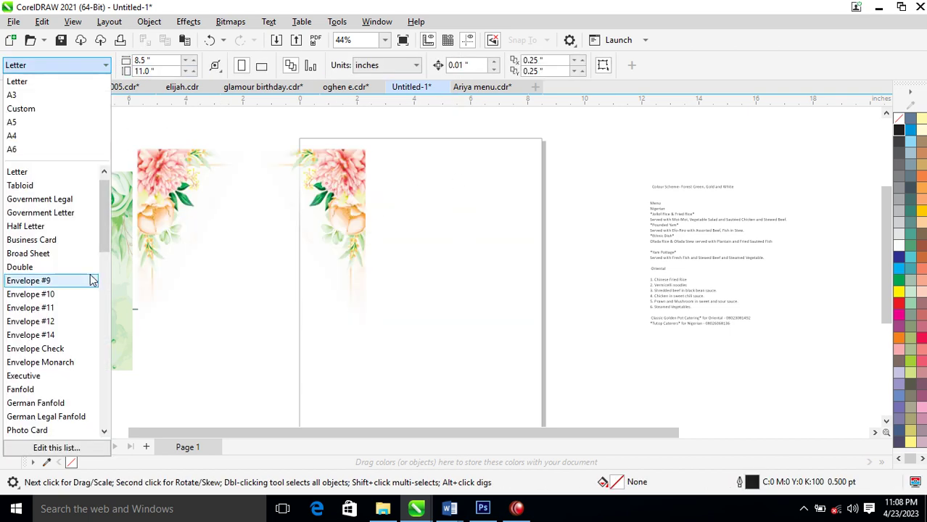
pyautogui.click(17, 123)
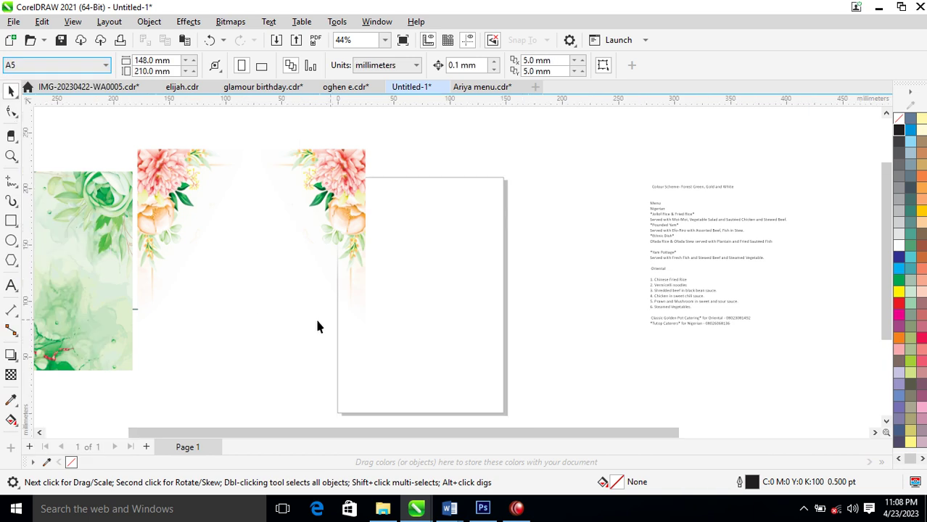
# Draw a rectangle matching the full A5 page.
pyautogui.click(11, 221)
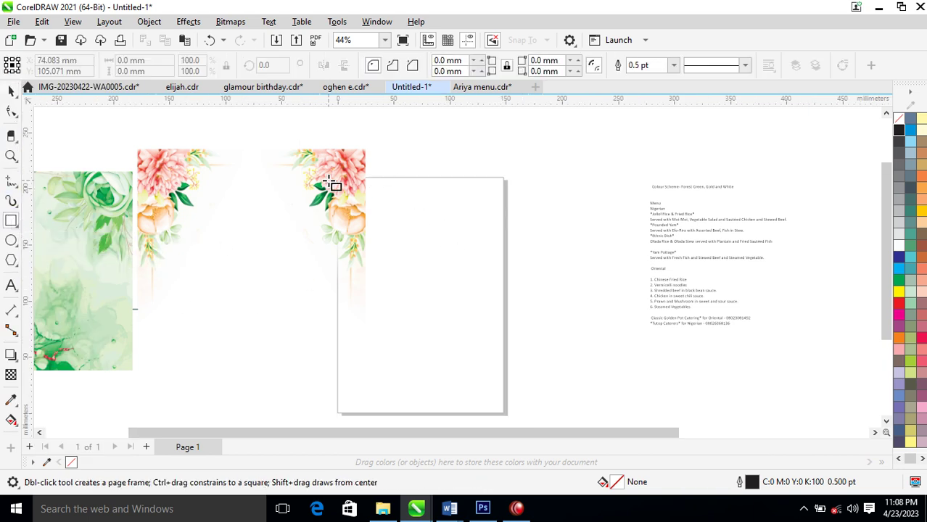
pyautogui.moveTo(336, 176); pyautogui.dragTo(503, 409)
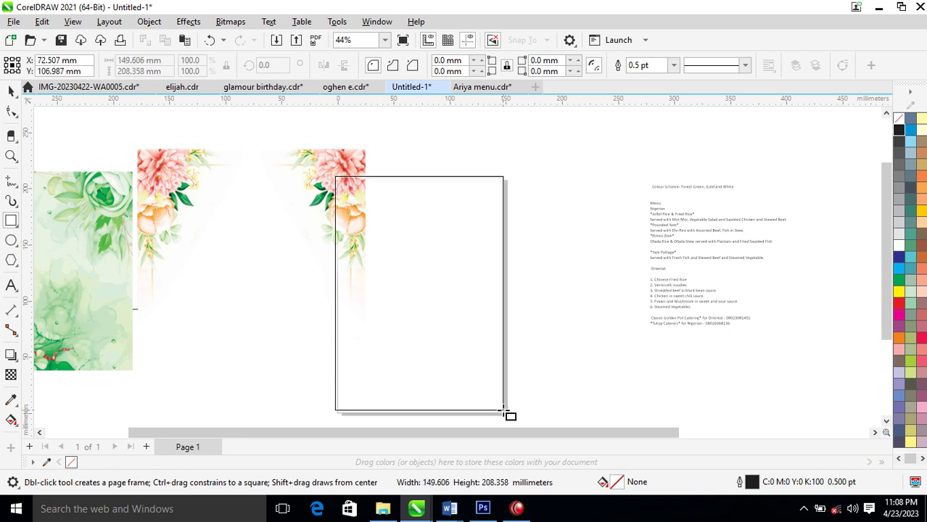
pyautogui.moveTo(502, 409); pyautogui.dragTo(506, 414)
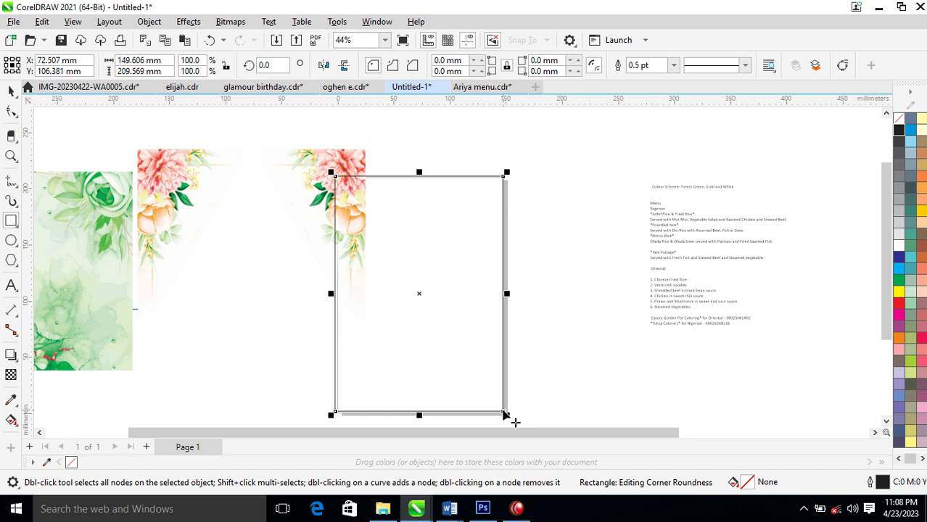
pyautogui.press('space')
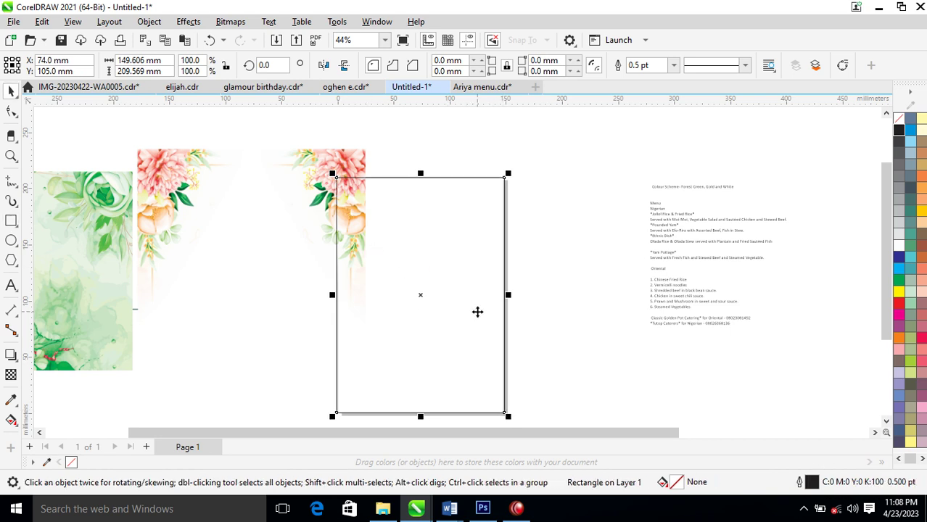
# Move the floral artwork off the page and fill the rectangle light green.
pyautogui.moveTo(312, 165); pyautogui.dragTo(343, 139)
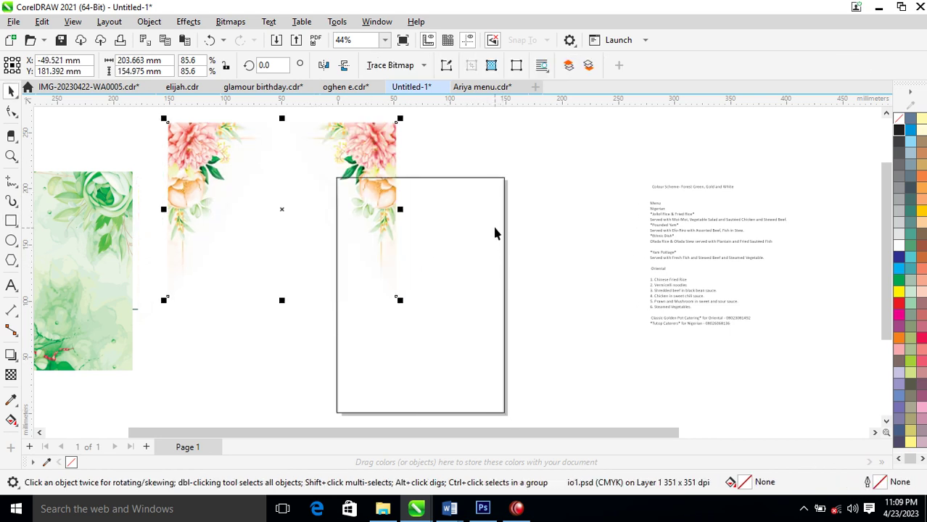
pyautogui.click(496, 228)
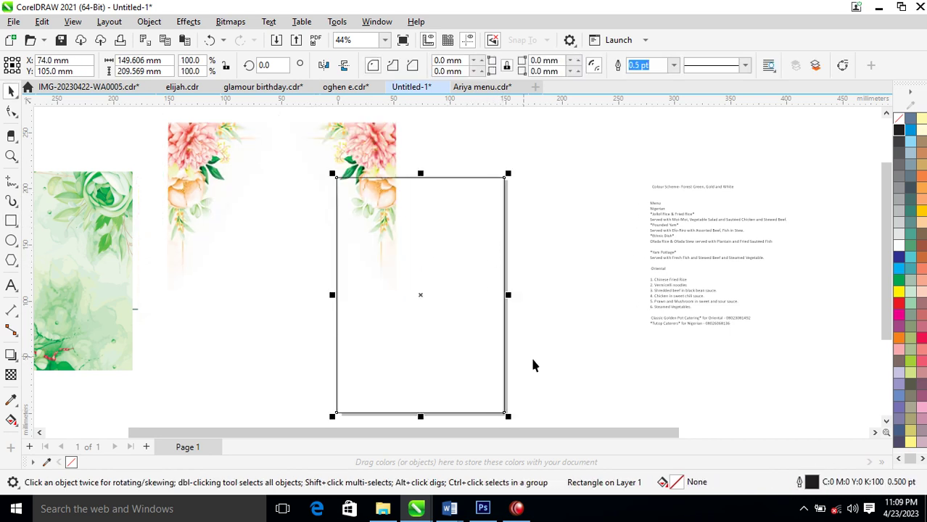
pyautogui.click(899, 289)
pyautogui.click(902, 293)
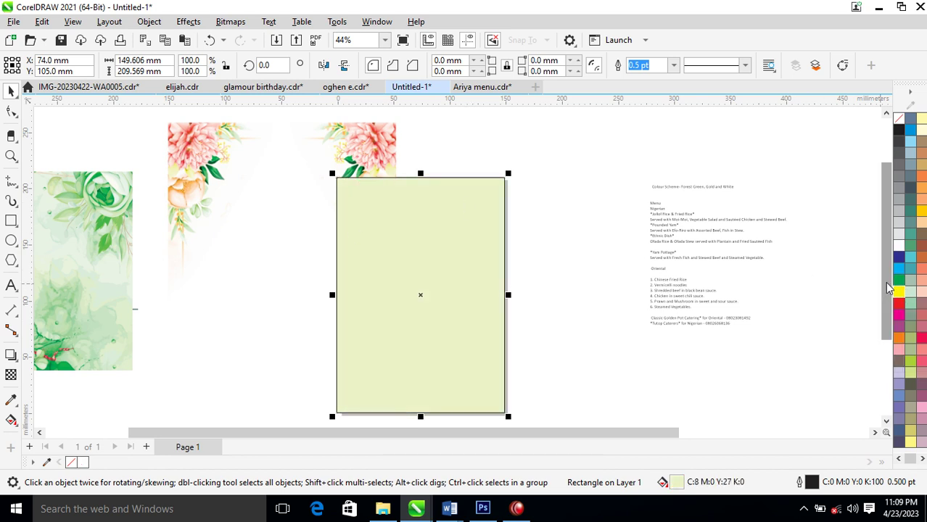
pyautogui.click(899, 284)
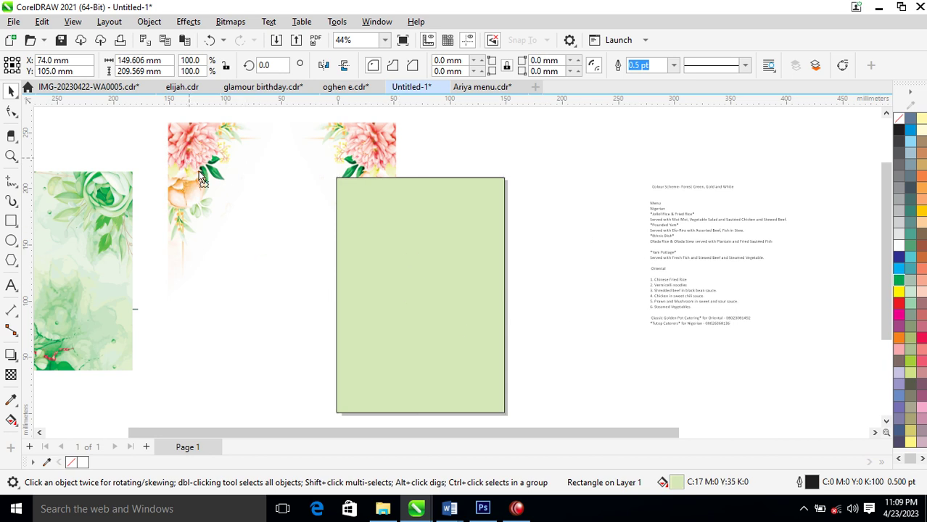
# PowerClip the floral artwork inside the rectangle, shrink it to about 64%, and align it to the top edge.
pyautogui.moveTo(200, 175)
pyautogui.mouseDown()
pyautogui.moveTo(225, 236)
pyautogui.moveTo(362, 250)
pyautogui.moveTo(406, 217)
pyautogui.mouseUp()
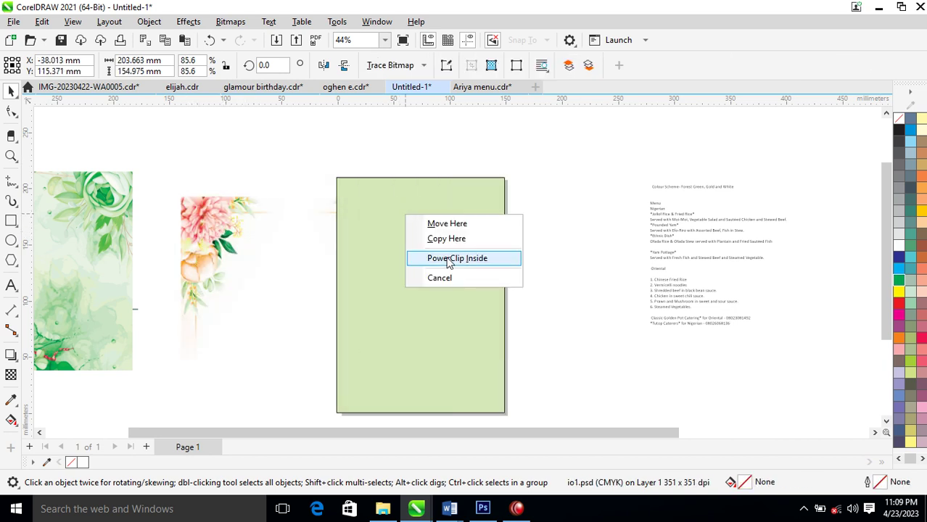
pyautogui.click(500, 258)
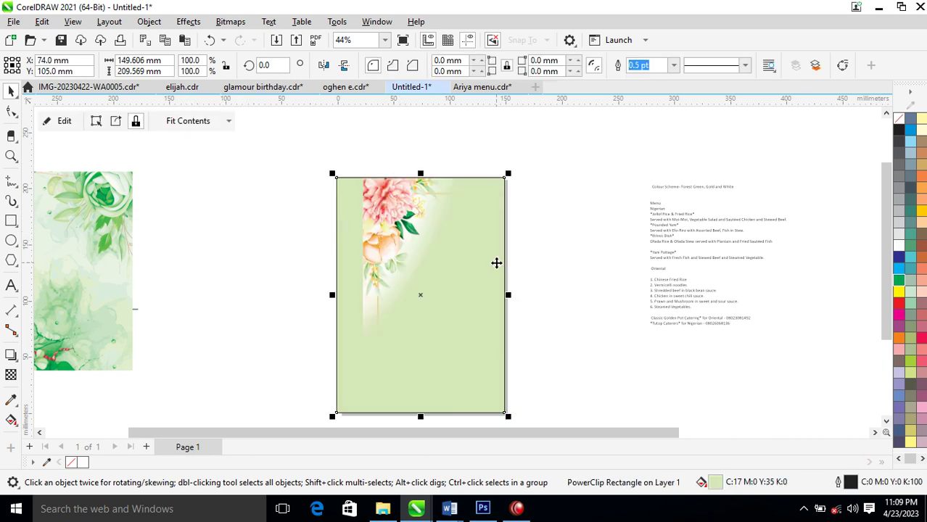
pyautogui.keyDown('ctrl'); pyautogui.click(410, 217); pyautogui.keyUp('ctrl')
pyautogui.moveTo(428, 213)
pyautogui.mouseDown()
pyautogui.moveTo(380, 219)
pyautogui.moveTo(391, 203)
pyautogui.mouseUp()
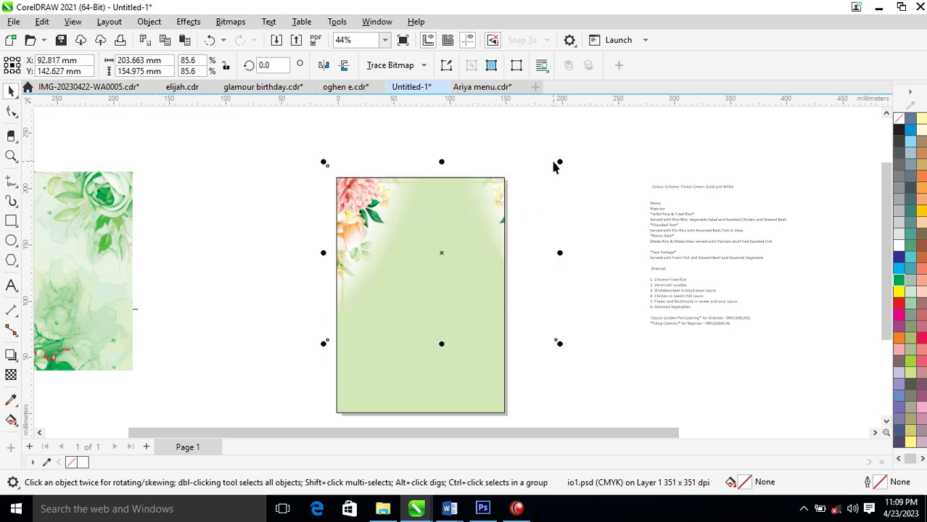
pyautogui.moveTo(563, 166); pyautogui.dragTo(512, 174)
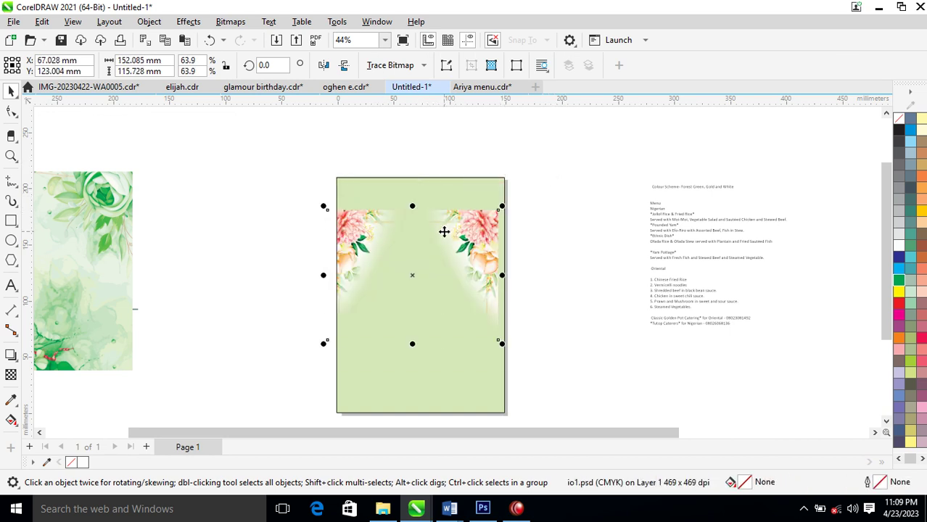
pyautogui.moveTo(445, 232)
pyautogui.mouseDown()
pyautogui.moveTo(440, 201)
pyautogui.moveTo(451, 197)
pyautogui.mouseUp()
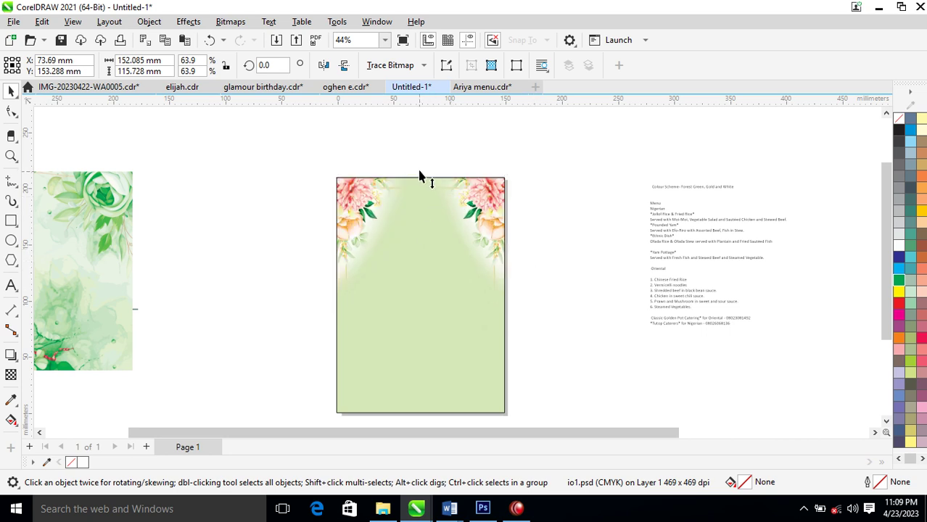
# Mirror a copy of the florals down to frame the bottom corners.
pyautogui.moveTo(421, 173)
pyautogui.mouseDown()
pyautogui.moveTo(414, 363)
pyautogui.moveTo(397, 363)
pyautogui.mouseUp()
pyautogui.rightClick(397, 363)
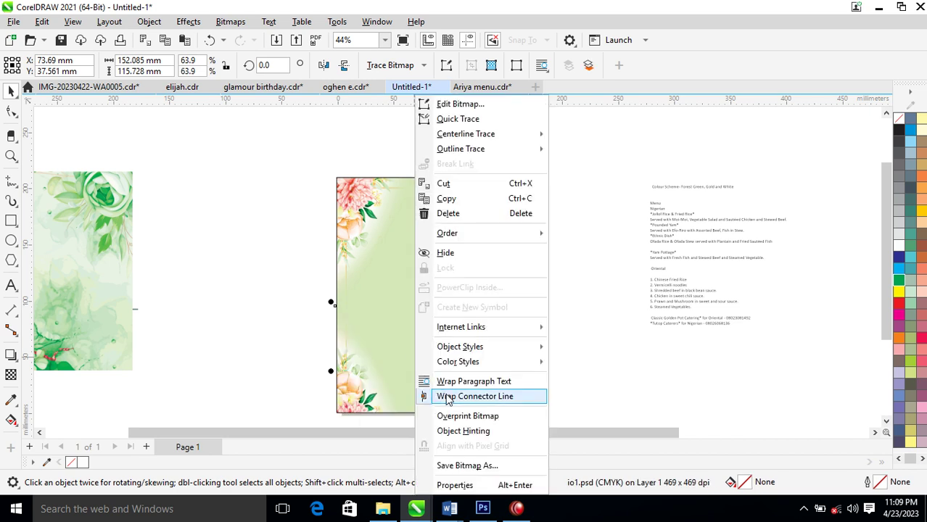
pyautogui.click(371, 382)
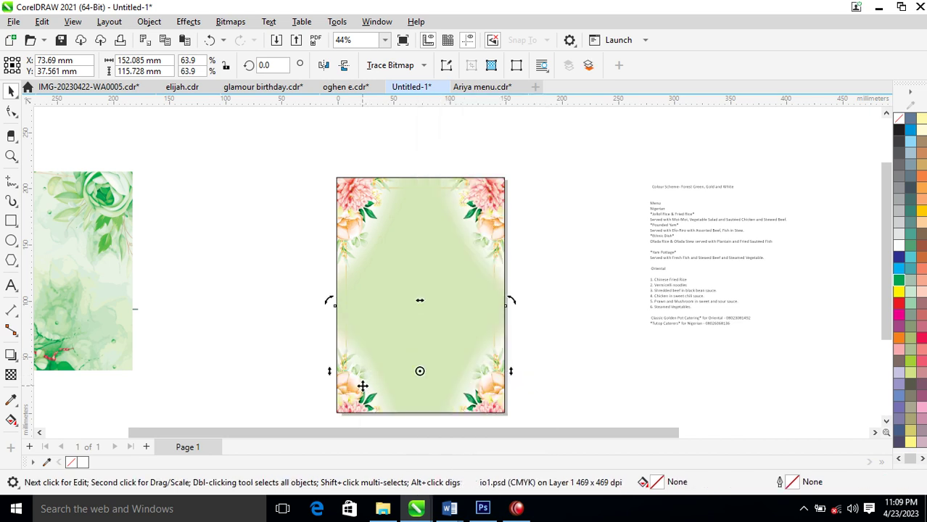
pyautogui.moveTo(362, 388); pyautogui.dragTo(365, 365)
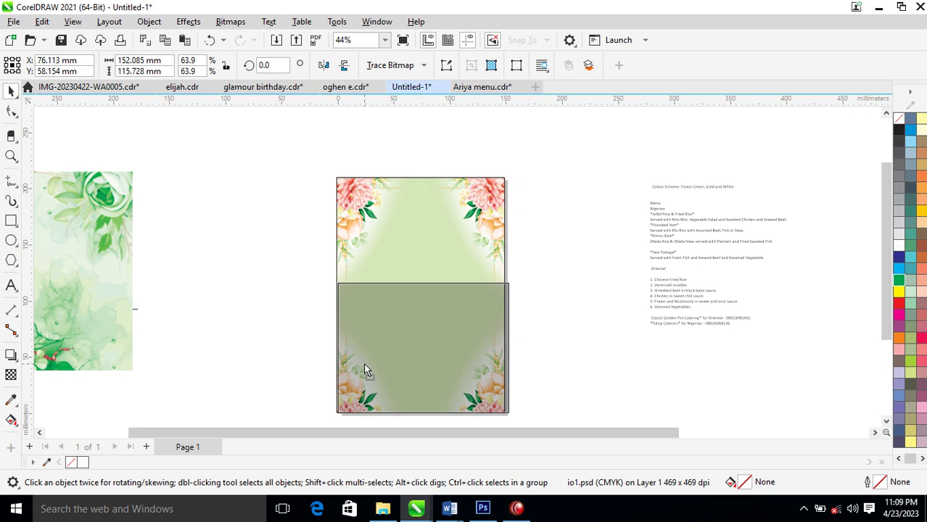
# Fill the clipped background rectangle white, keeping the pink floral corners.
pyautogui.click(532, 273)
pyautogui.click(472, 248)
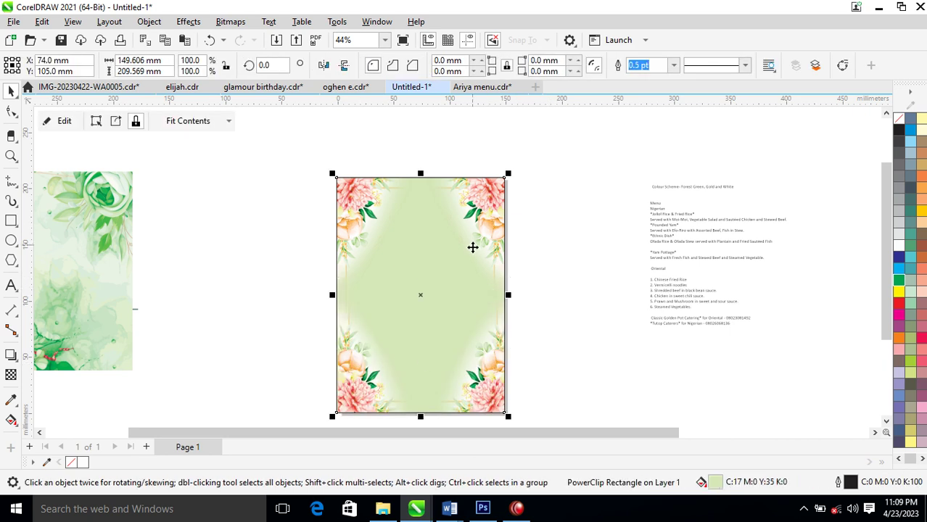
pyautogui.click(898, 245)
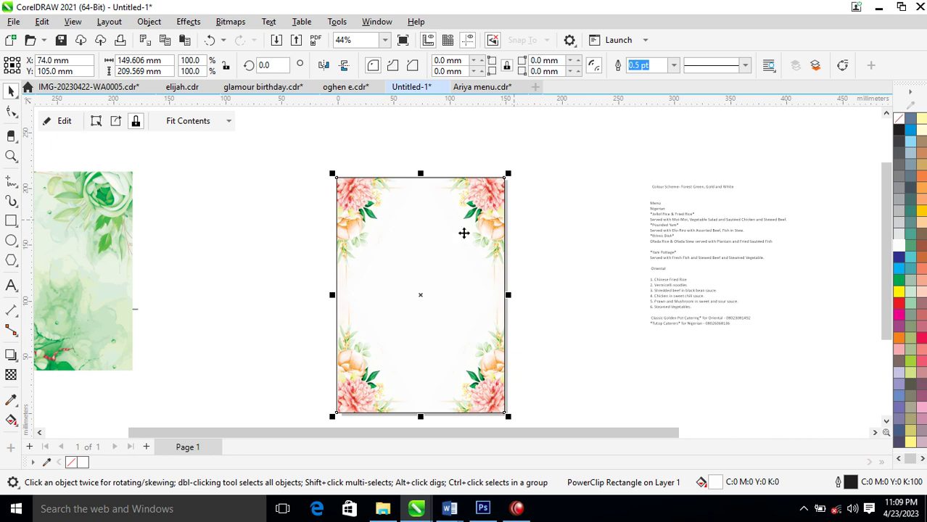
pyautogui.press('F3')
pyautogui.press('F2')
pyautogui.moveTo(314, 165); pyautogui.dragTo(742, 380)
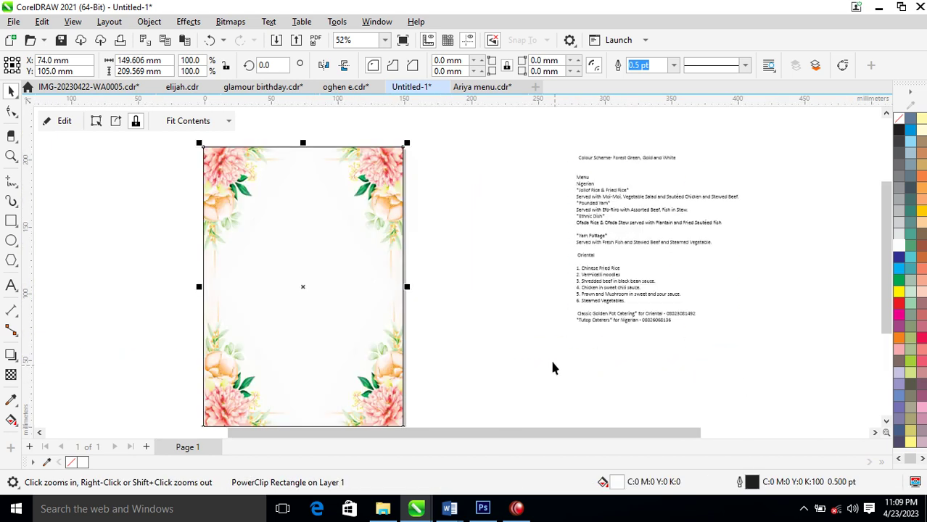
pyautogui.click(452, 255)
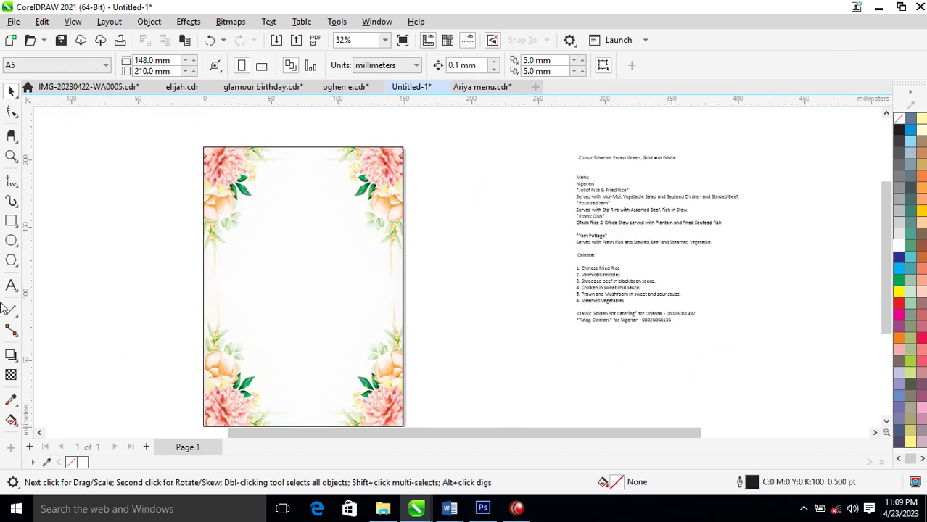
# Draw an inner border rectangle just inside the card edges with a green outline.
pyautogui.click(11, 221)
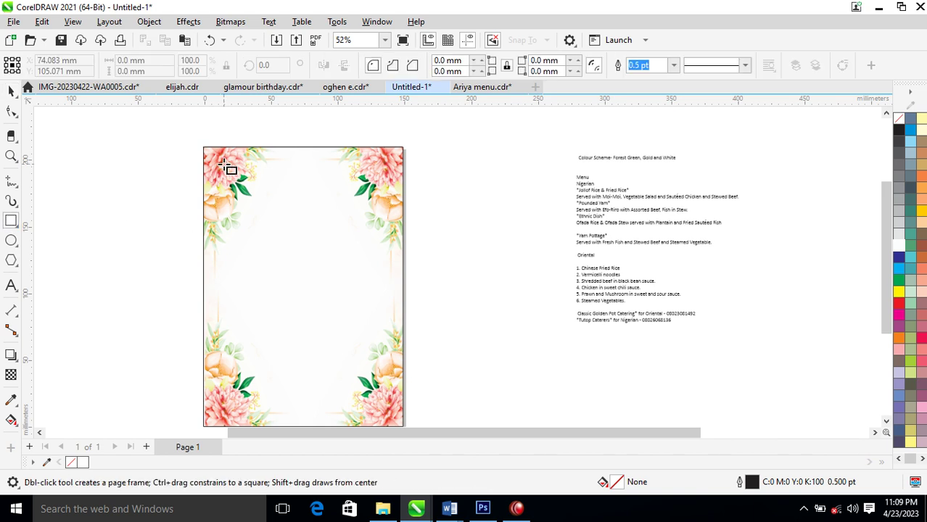
pyautogui.moveTo(215, 160)
pyautogui.mouseDown()
pyautogui.moveTo(374, 409)
pyautogui.moveTo(393, 420)
pyautogui.mouseUp()
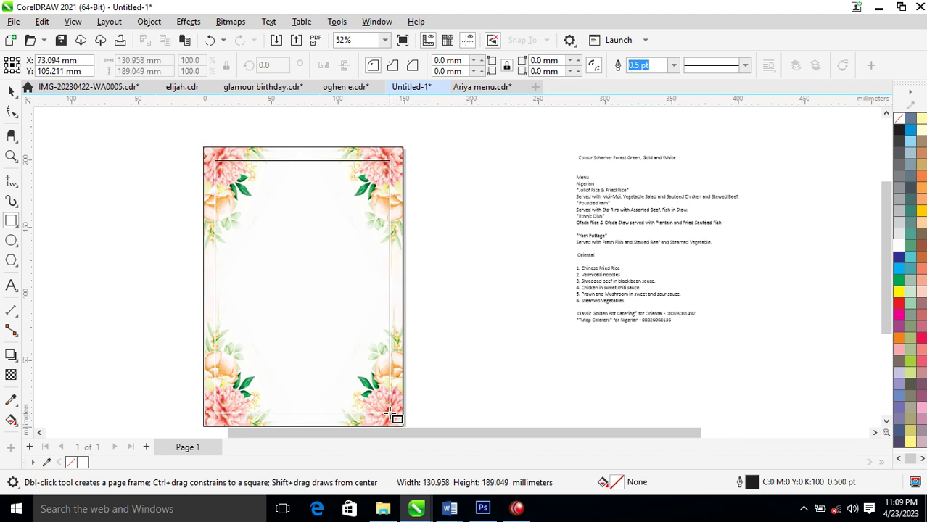
pyautogui.moveTo(391, 419); pyautogui.dragTo(392, 416)
pyautogui.rightClick(897, 274)
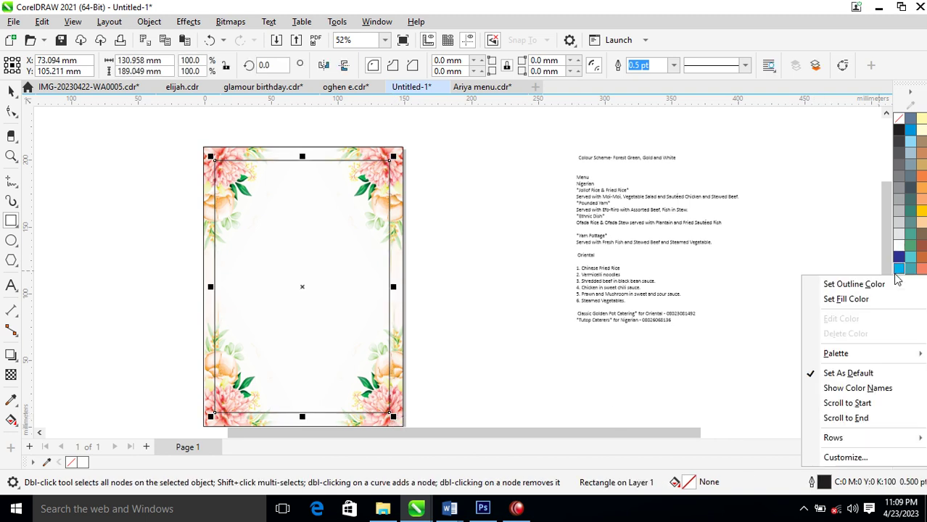
pyautogui.click(856, 286)
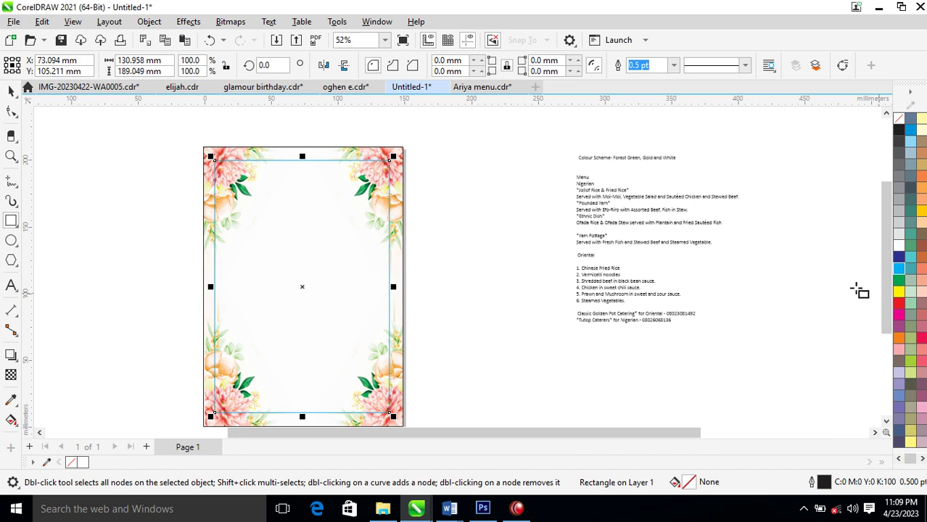
pyautogui.rightClick(898, 281)
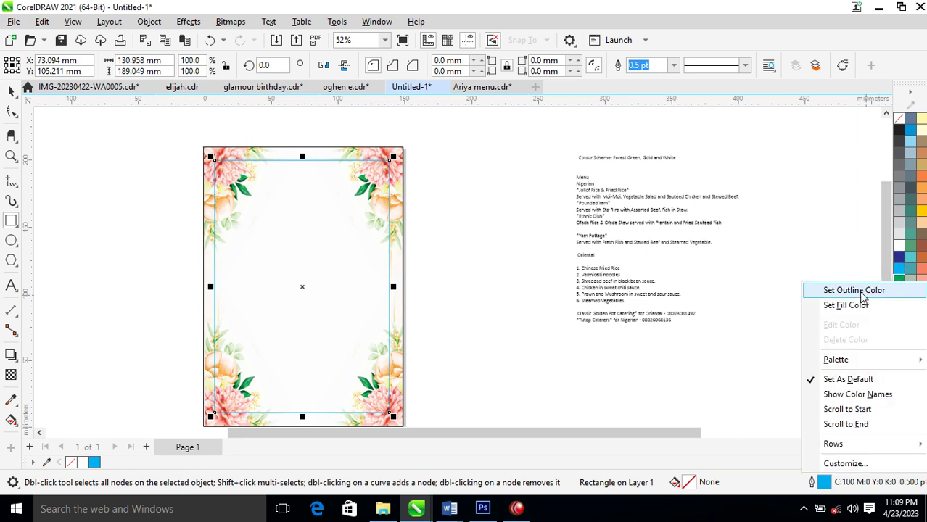
pyautogui.click(860, 292)
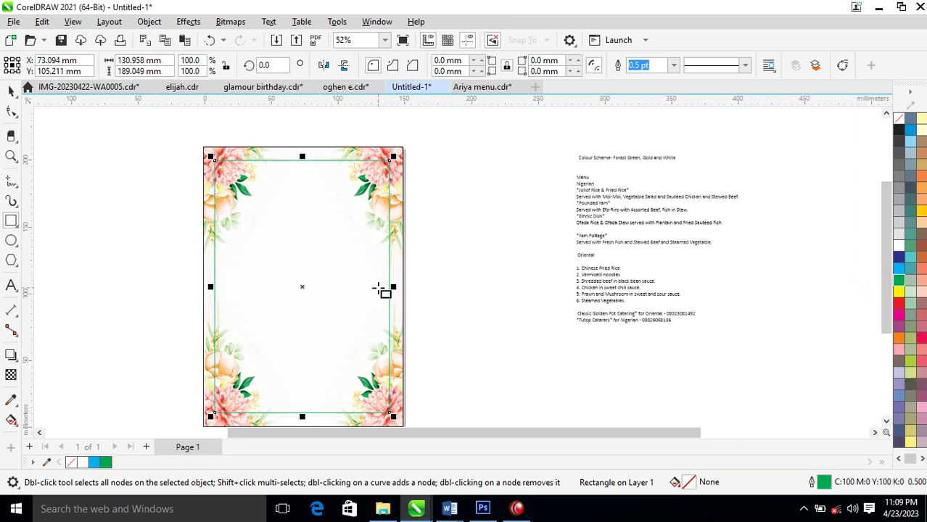
# Set the border's outline width to 3 pt in Outline Pen.
pyautogui.press('F12')
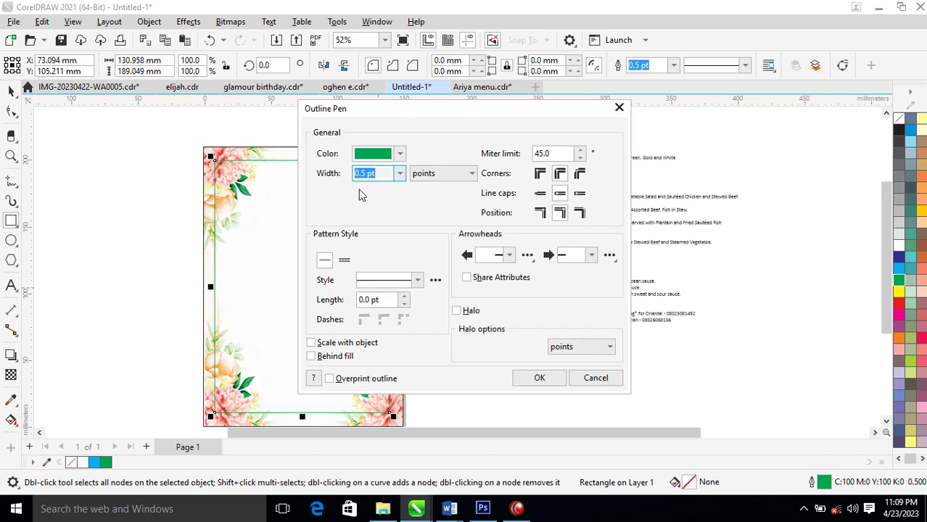
pyautogui.write('3')
pyautogui.press('Return')
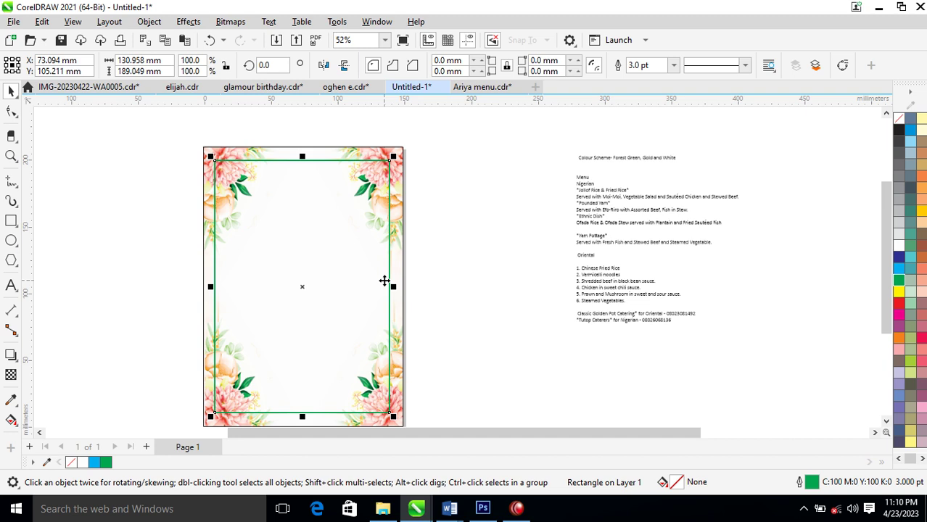
# Copy the rectangle's properties onto the floral image, then PowerClip the rectangle inside it.
pyautogui.moveTo(384, 281); pyautogui.dragTo(296, 226)
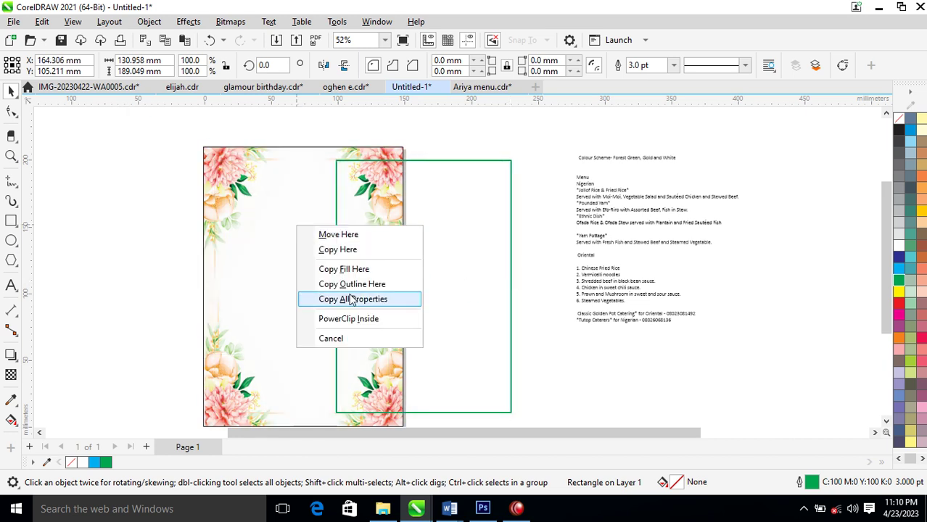
pyautogui.click(351, 298)
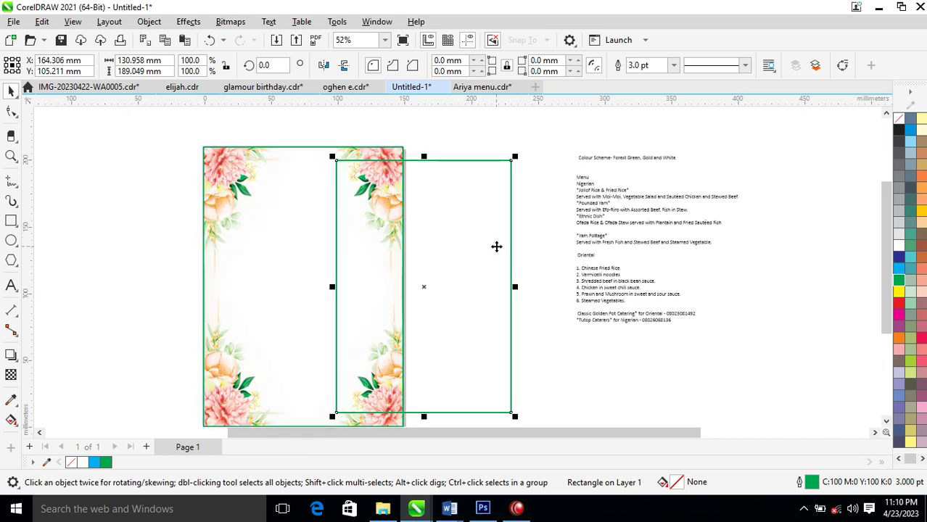
pyautogui.moveTo(493, 245); pyautogui.dragTo(299, 230)
pyautogui.click(370, 317)
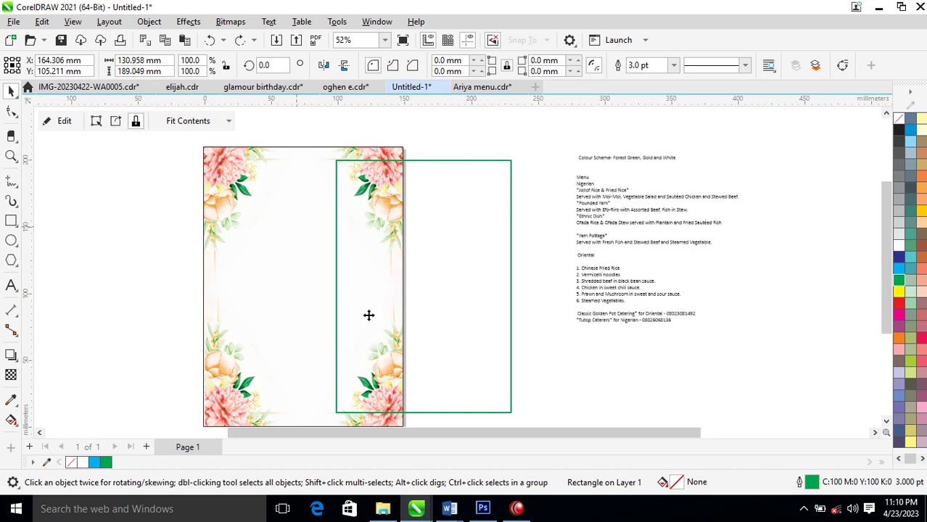
# Stretch the green border to the card margins and send it behind the flowers.
pyautogui.keyDown('ctrl'); pyautogui.click(291, 250); pyautogui.keyUp('ctrl')
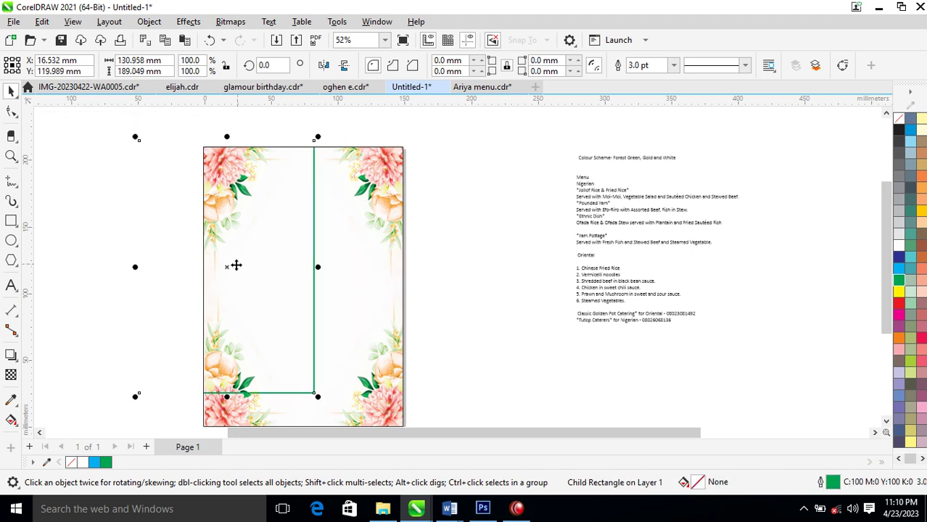
pyautogui.moveTo(227, 268); pyautogui.dragTo(305, 290)
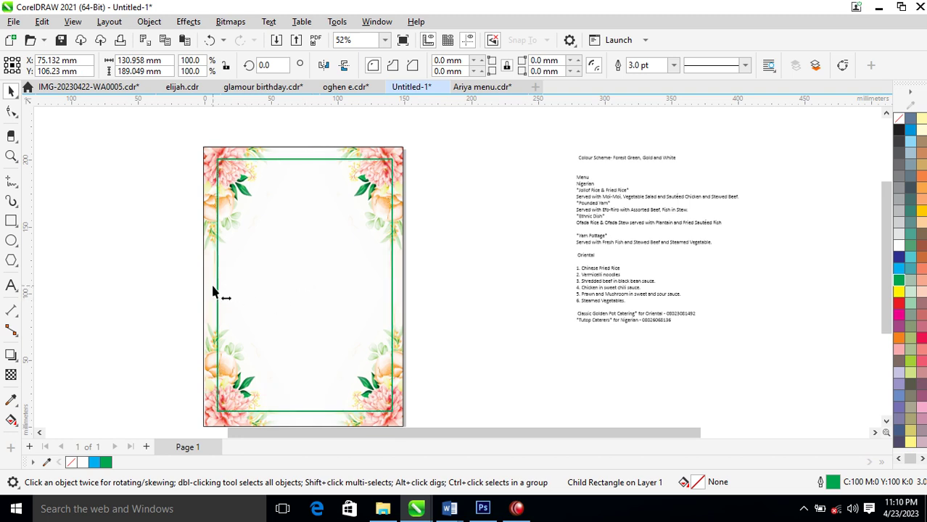
pyautogui.moveTo(215, 291); pyautogui.dragTo(211, 291)
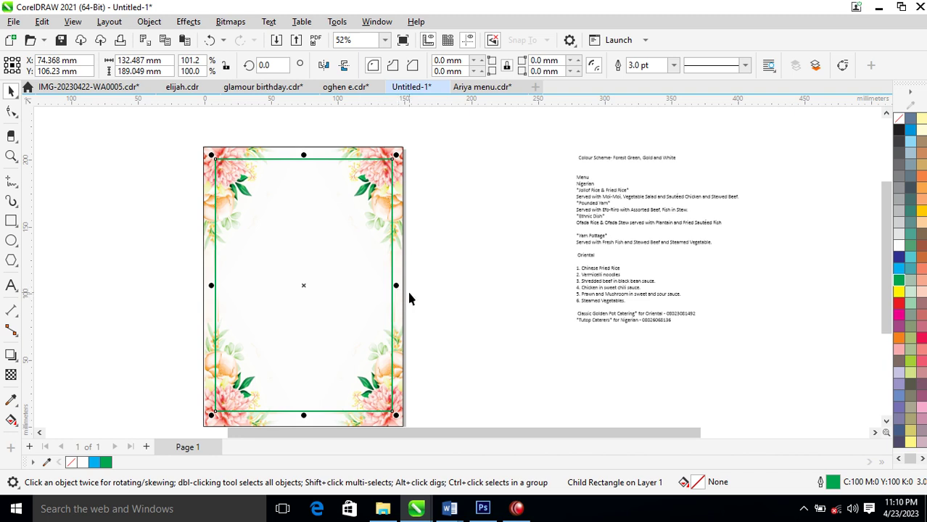
pyautogui.hotkey('shift', 'pagedown')
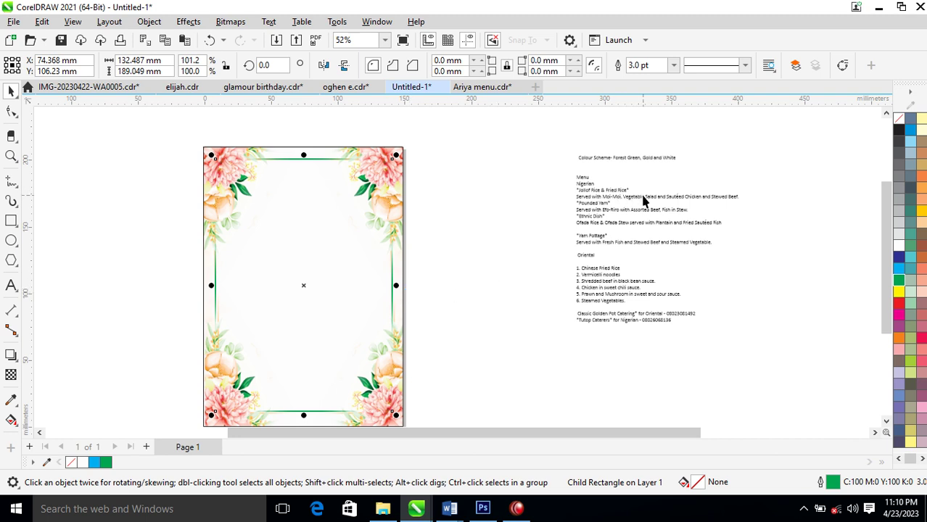
# Place the menu text block inside the bordered card and format it Trajan Pro, 10 pt.
pyautogui.moveTo(658, 203); pyautogui.dragTo(265, 215)
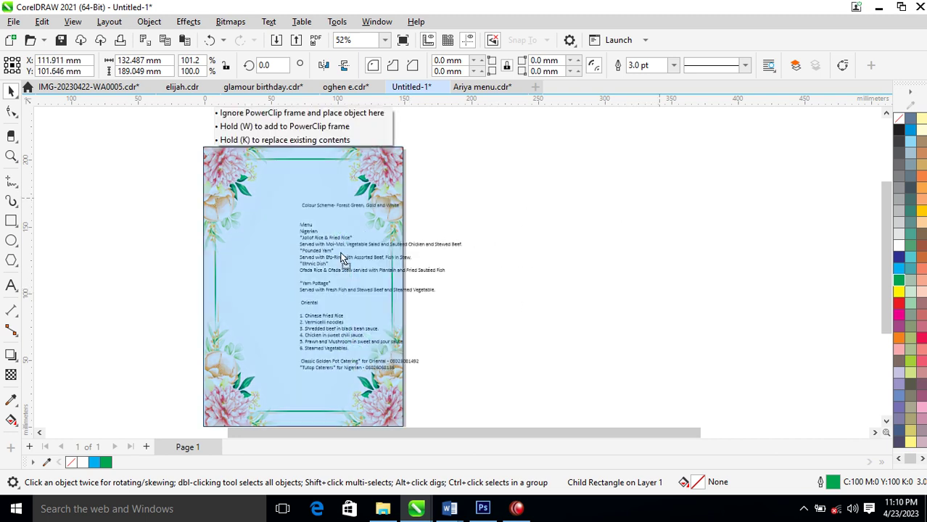
pyautogui.moveTo(176, 154); pyautogui.dragTo(500, 382)
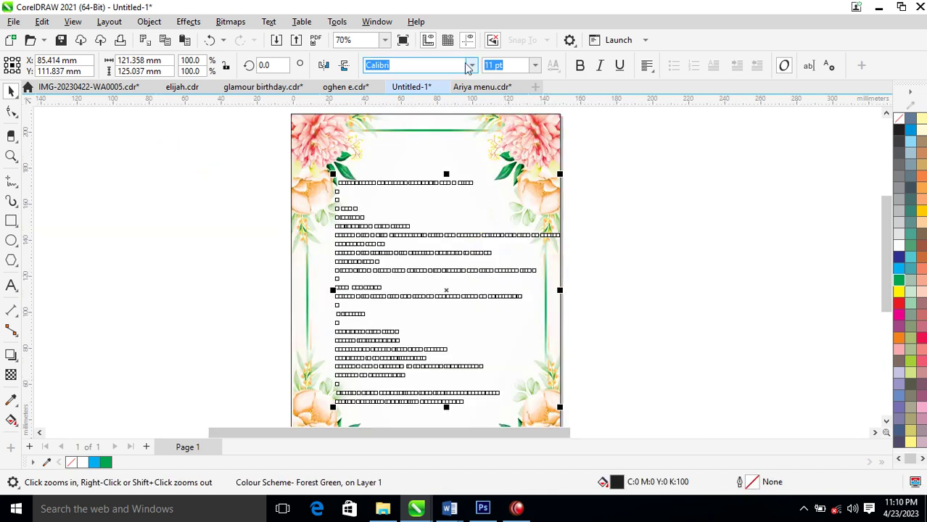
pyautogui.click(472, 65)
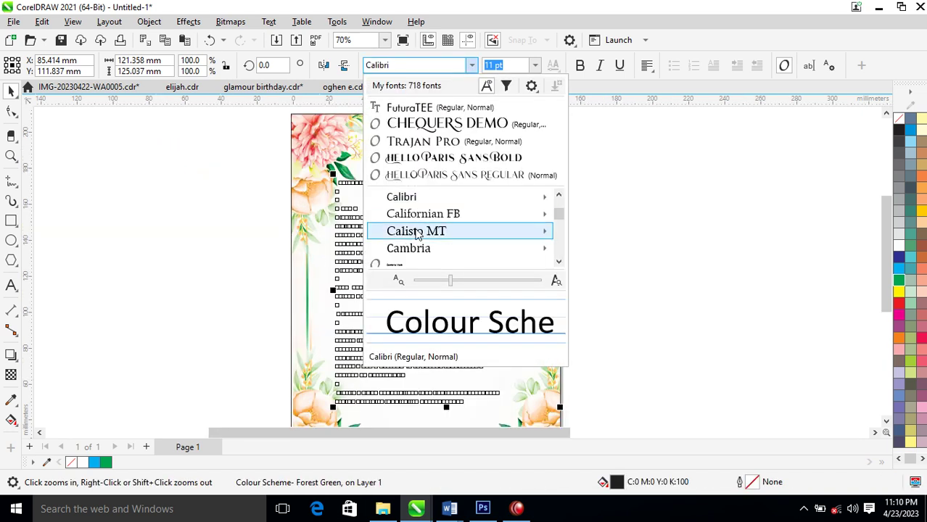
pyautogui.click(455, 147)
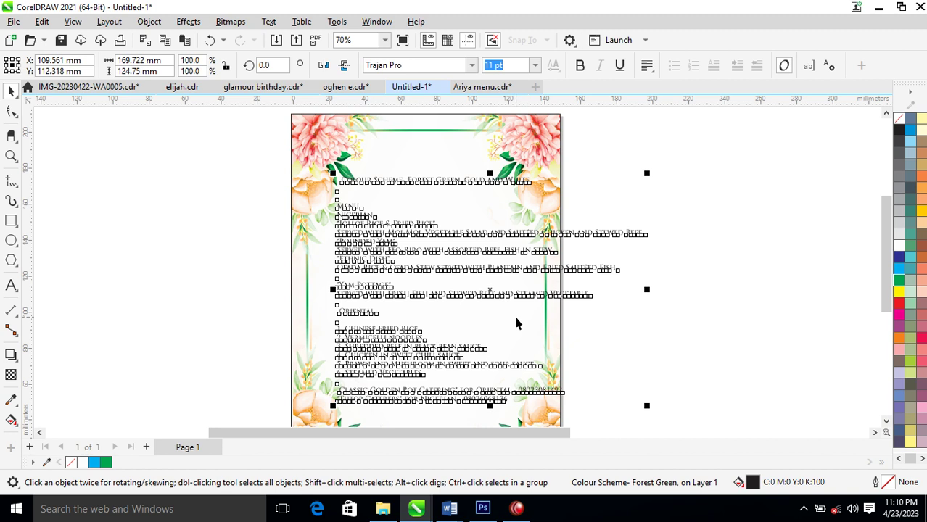
pyautogui.click(536, 66)
pyautogui.click(507, 136)
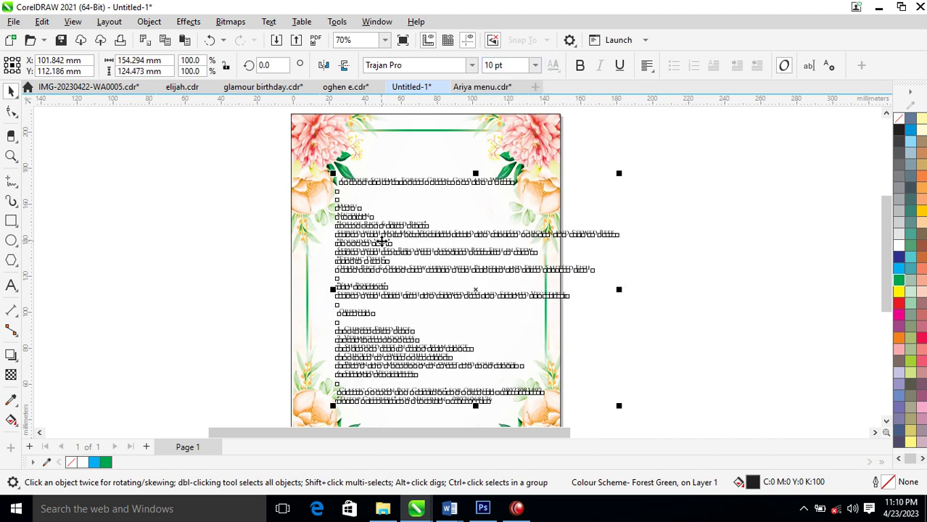
pyautogui.press('z')
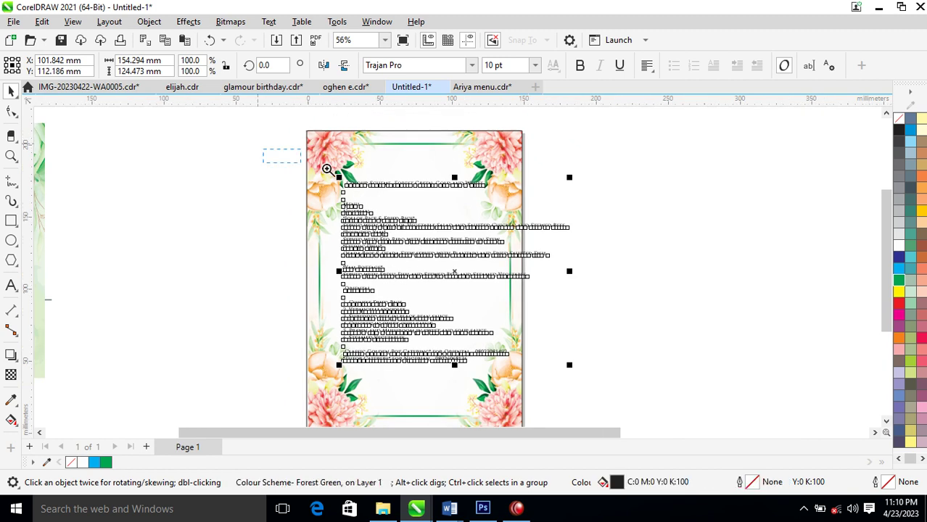
pyautogui.moveTo(265, 145); pyautogui.dragTo(542, 205)
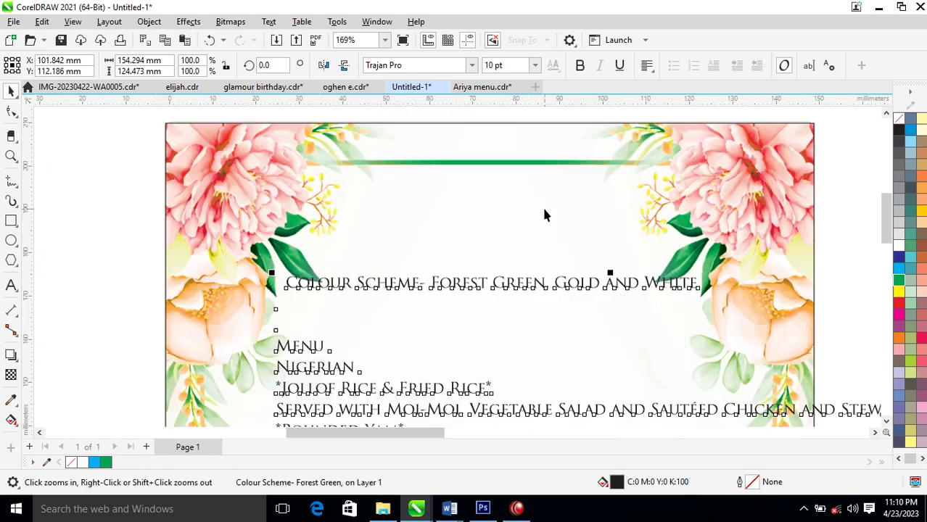
# Cut the Colour Scheme heading line from the menu text and paste it as separate text above the card.
pyautogui.press('space')
pyautogui.doubleClick(559, 283)
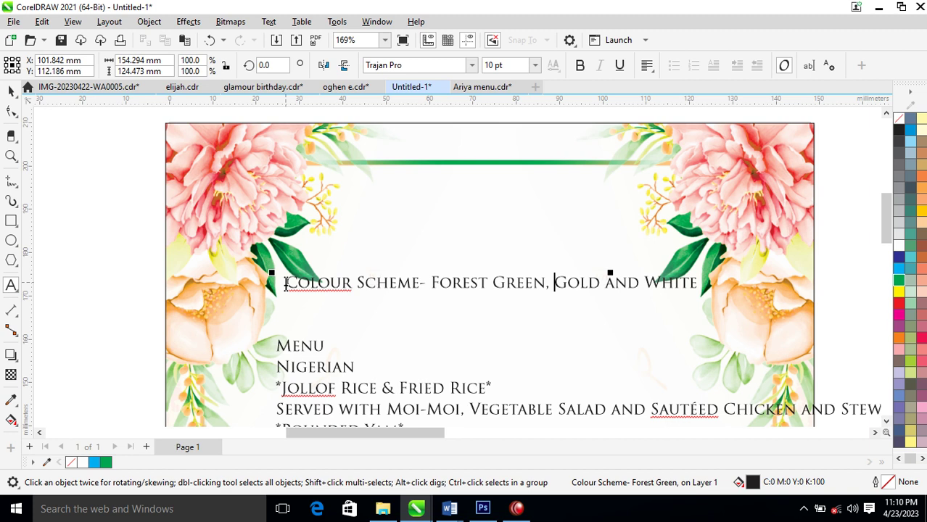
pyautogui.moveTo(285, 285); pyautogui.dragTo(712, 280)
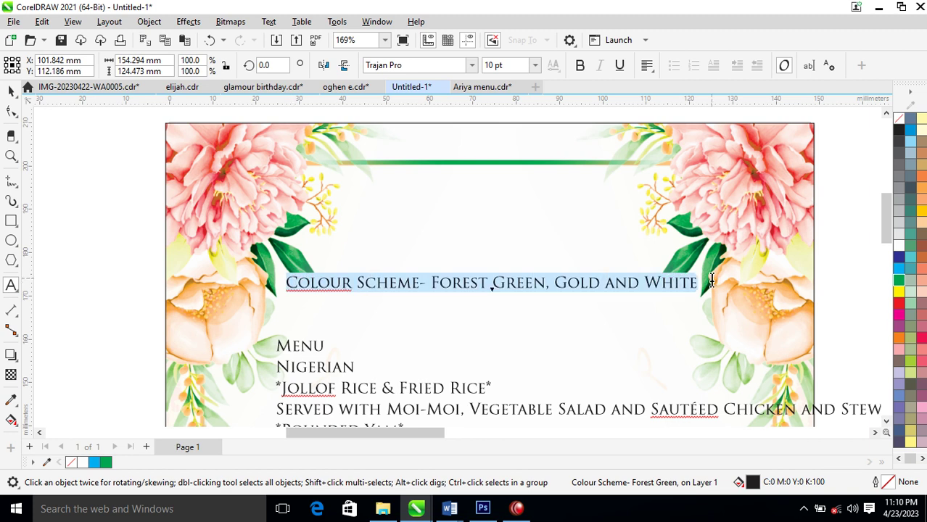
pyautogui.press('Delete')
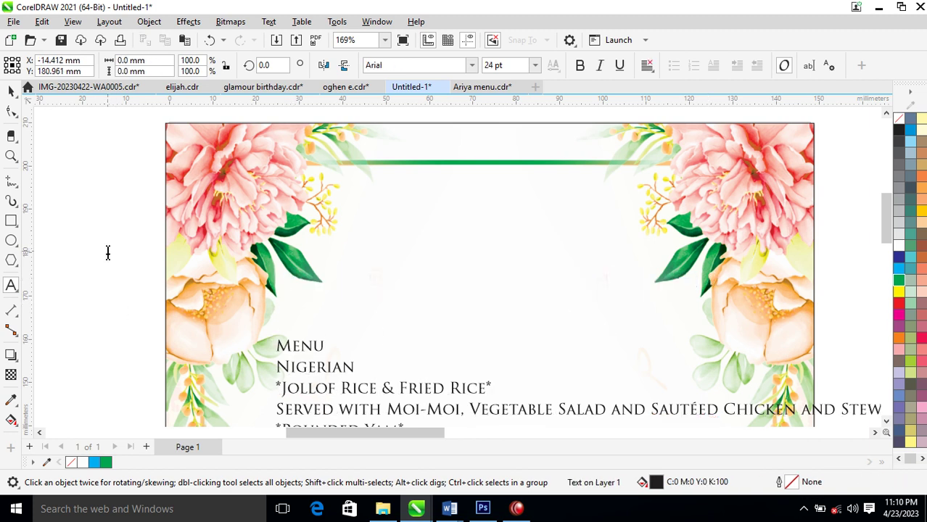
pyautogui.hotkey('ctrl', 'v')
pyautogui.hotkey('ctrl', 'space')
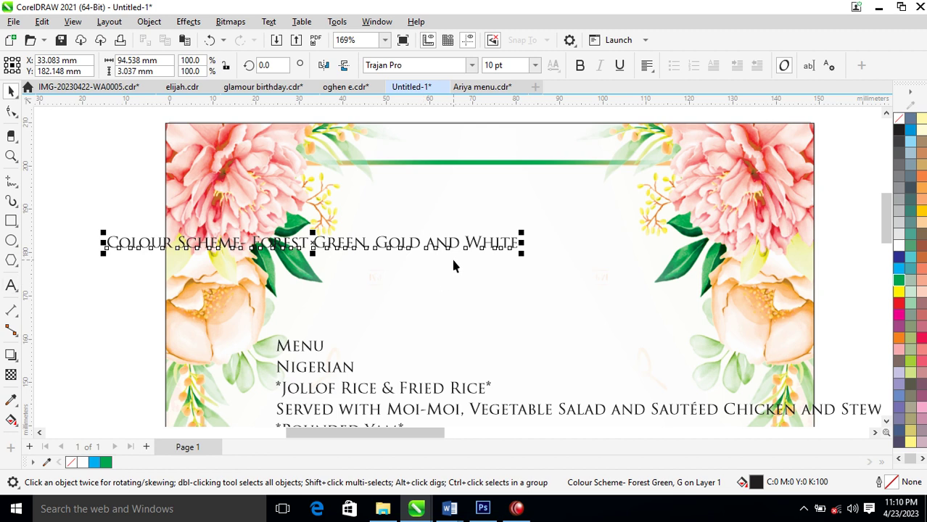
pyautogui.scroll(-1, 451, 255)
pyautogui.scroll(-2, 450, 254)
pyautogui.moveTo(450, 253); pyautogui.dragTo(533, 155)
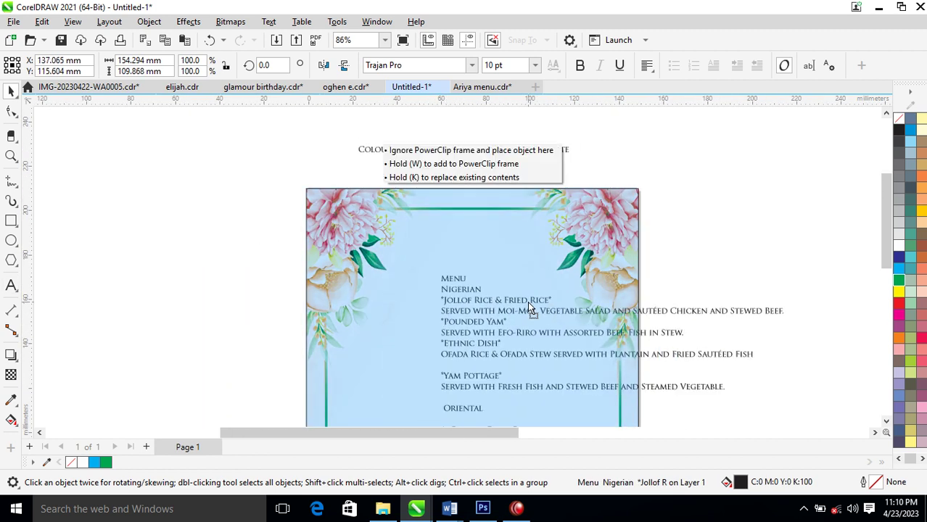
# Remove 'Menu' from the dish list and paste it as a separate title text above.
pyautogui.moveTo(450, 333); pyautogui.dragTo(526, 309)
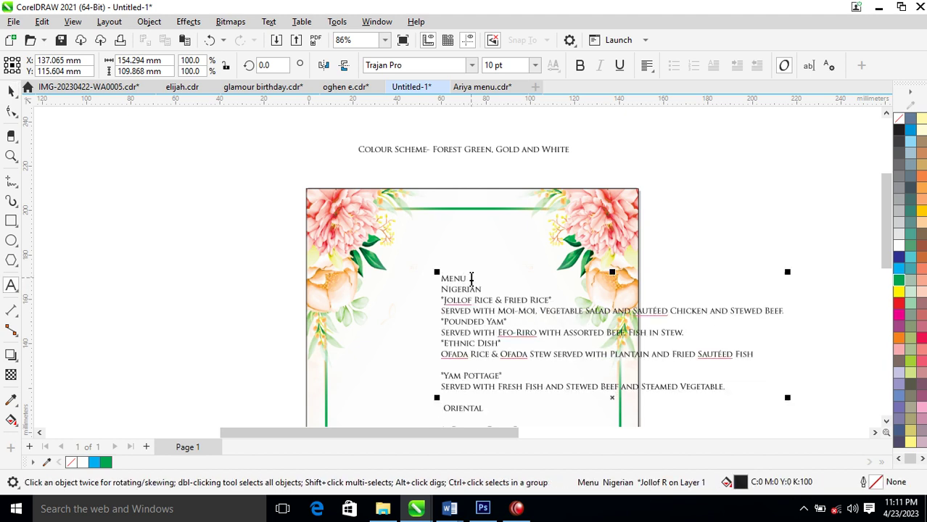
pyautogui.doubleClick(472, 279)
pyautogui.moveTo(471, 279); pyautogui.dragTo(424, 278)
pyautogui.hotkey('ctrl', 'c')
pyautogui.press('Delete')
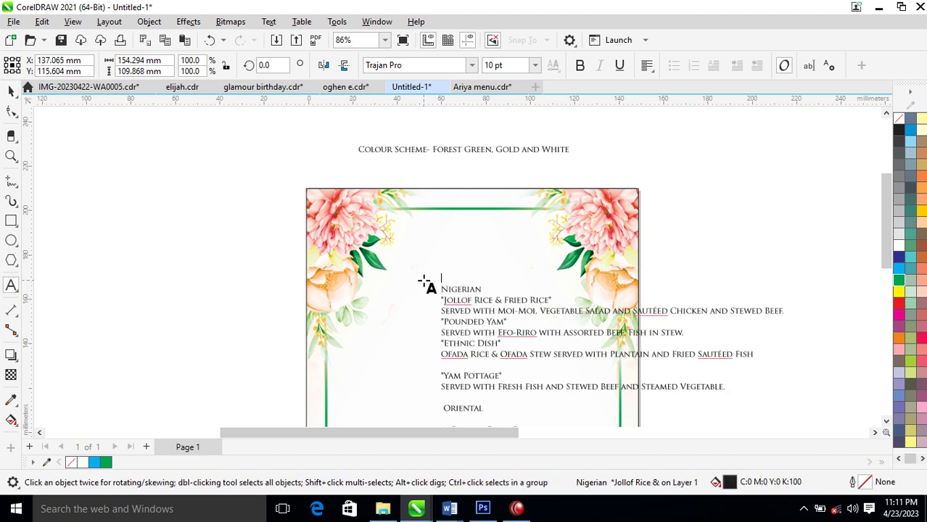
pyautogui.click(437, 250)
pyautogui.hotkey('ctrl', 'v')
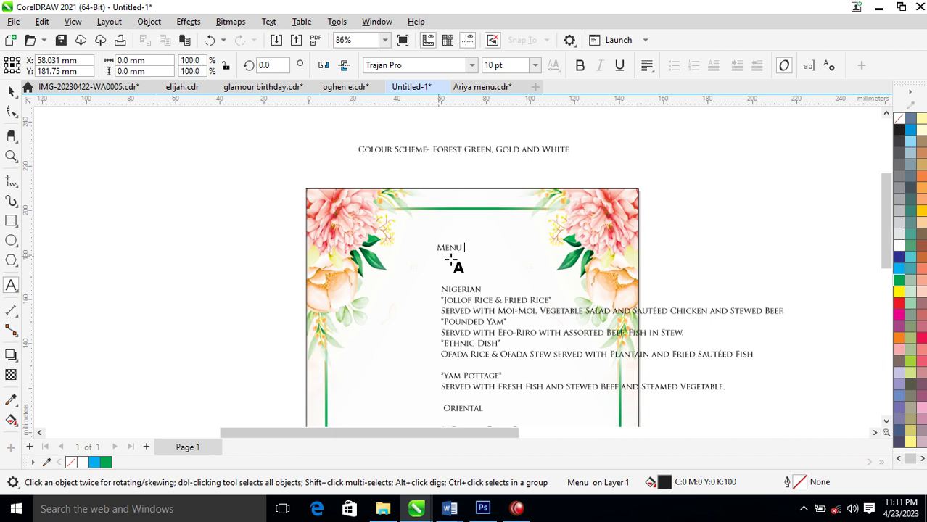
pyautogui.hotkey('ctrl', 'space')
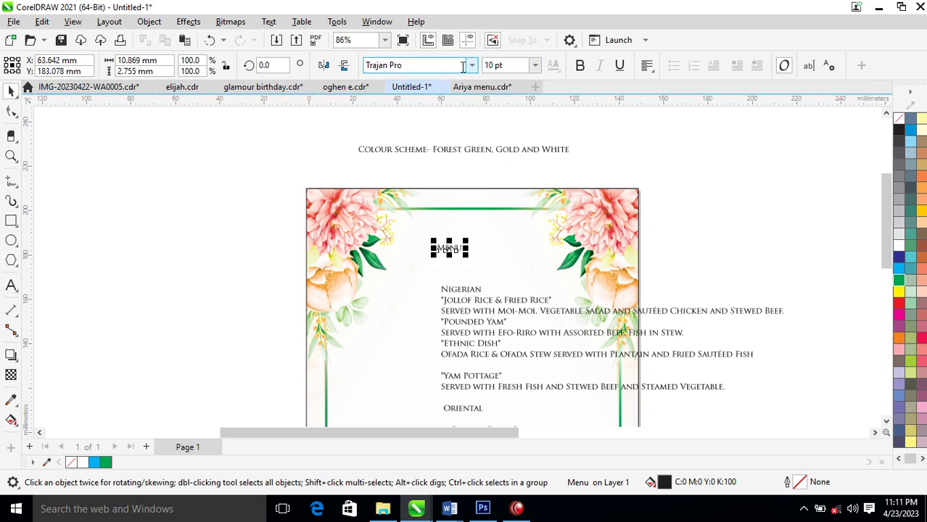
# Set the MENU title in Chequers DEMO and enlarge it to about 17 pt.
pyautogui.click(472, 65)
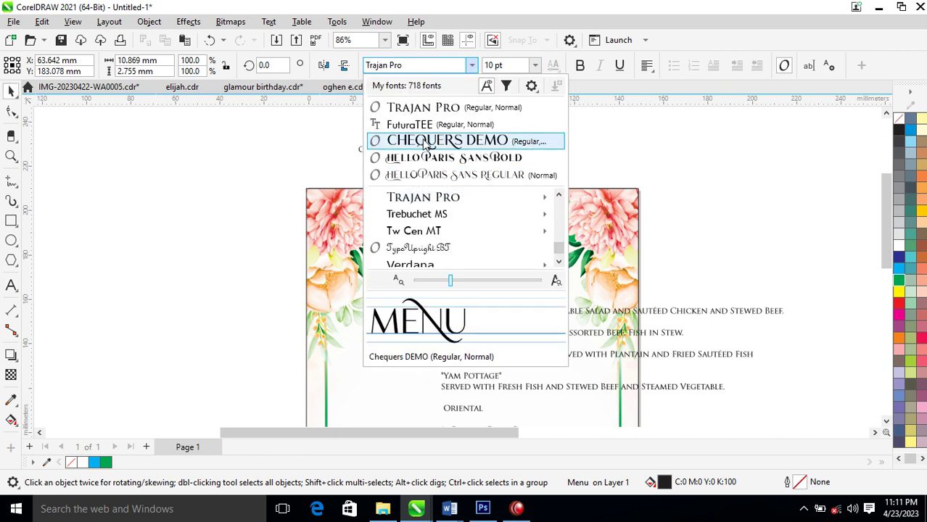
pyautogui.click(456, 141)
pyautogui.press('z')
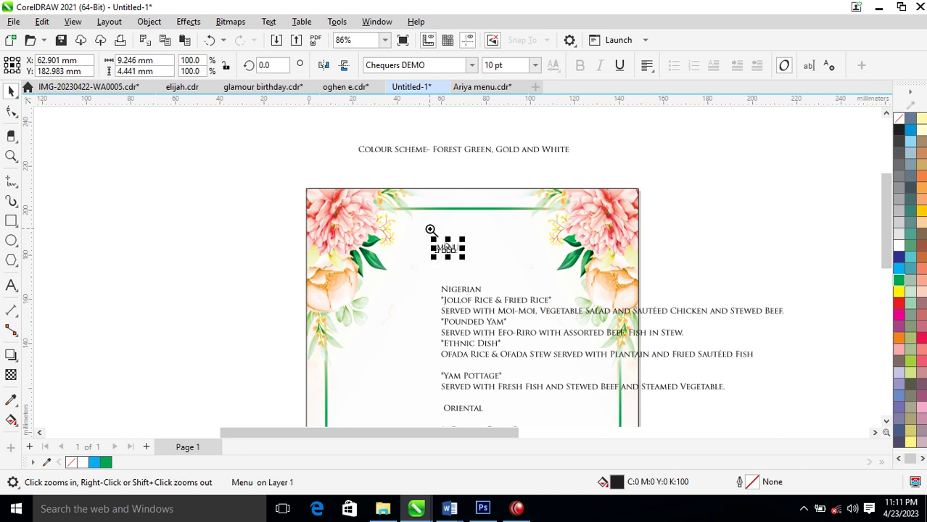
pyautogui.moveTo(393, 219); pyautogui.dragTo(468, 256)
pyautogui.scroll(-1, 497, 284)
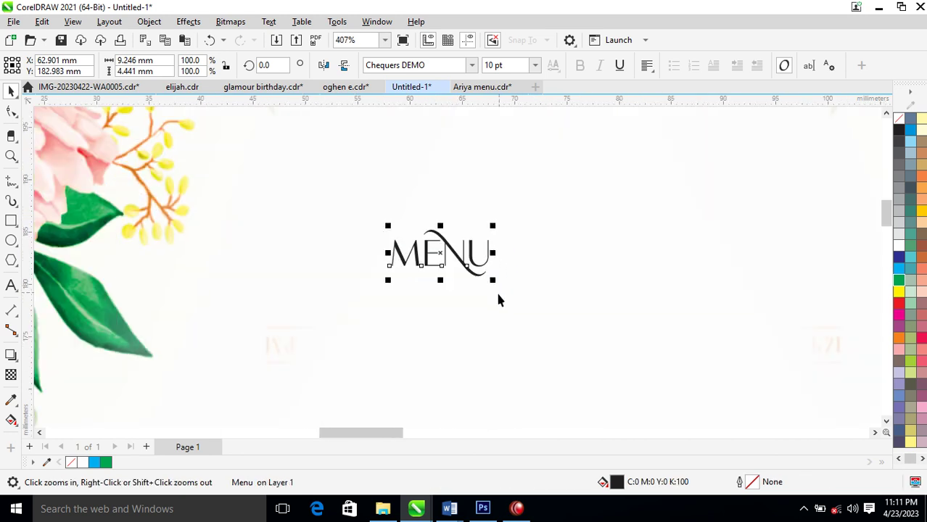
pyautogui.scroll(-4, 497, 294)
pyautogui.scroll(-1, 499, 304)
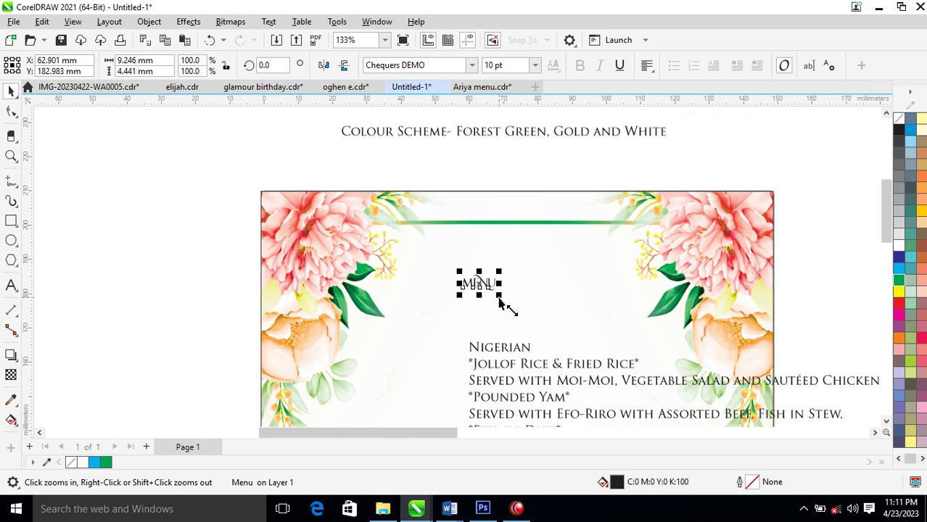
pyautogui.moveTo(500, 303); pyautogui.dragTo(523, 313)
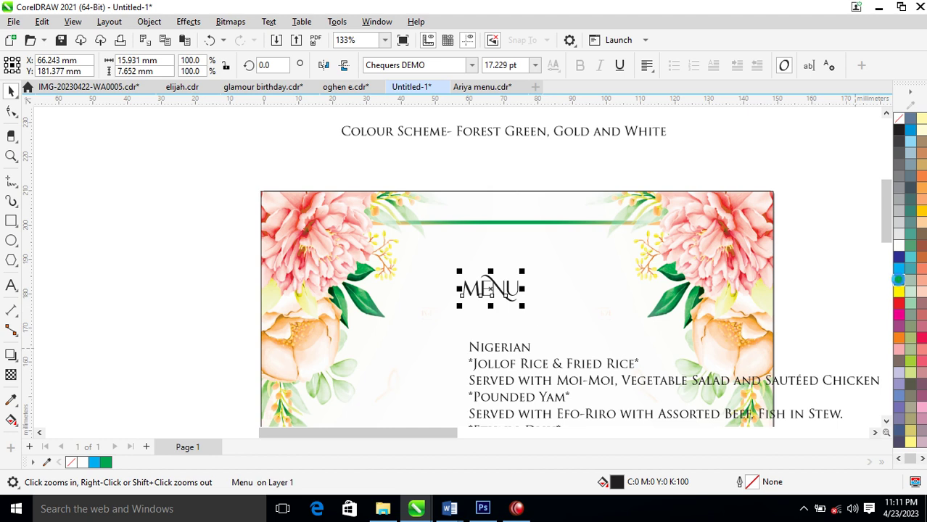
# Give the MENU title a green fill and green outline.
pyautogui.click(899, 280)
pyautogui.rightClick(898, 281)
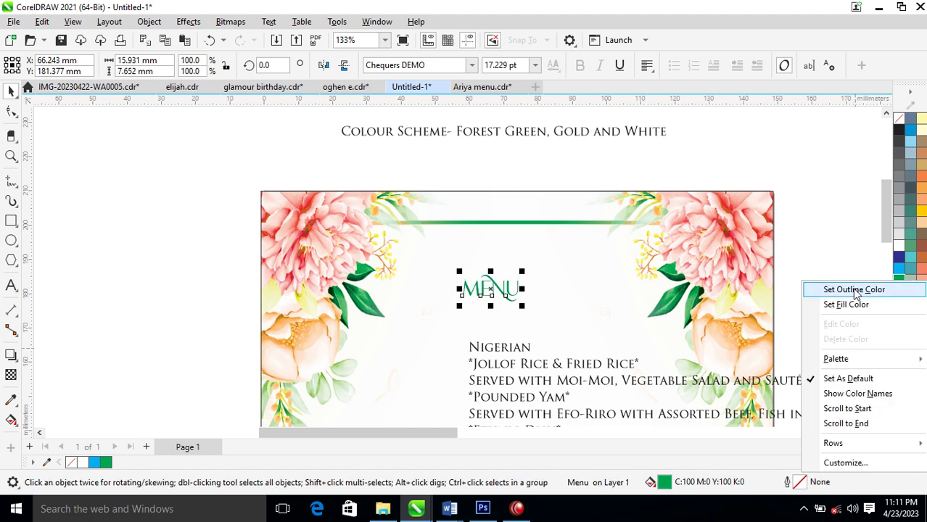
pyautogui.click(854, 290)
# Zoom out and move the dish list down and left on the card.
pyautogui.scroll(-2, 685, 330)
pyautogui.press('z')
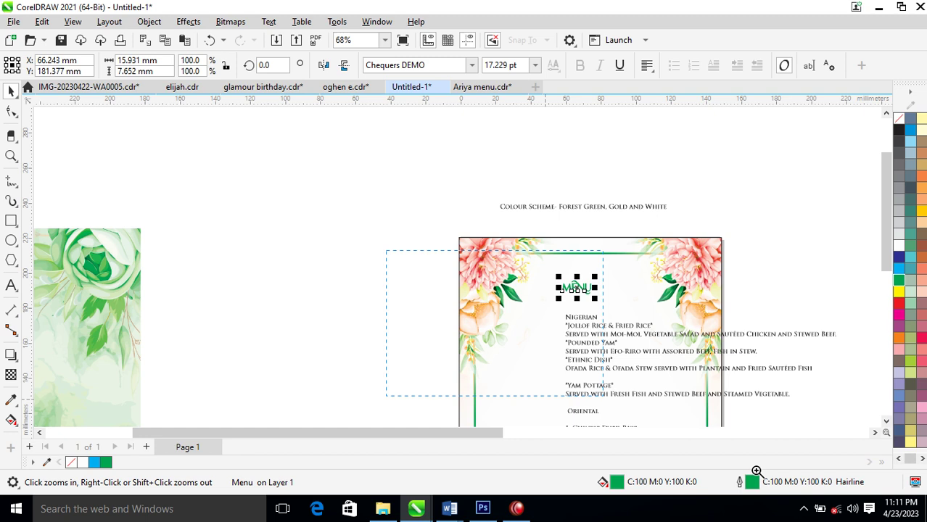
pyautogui.scroll(-3, 581, 381)
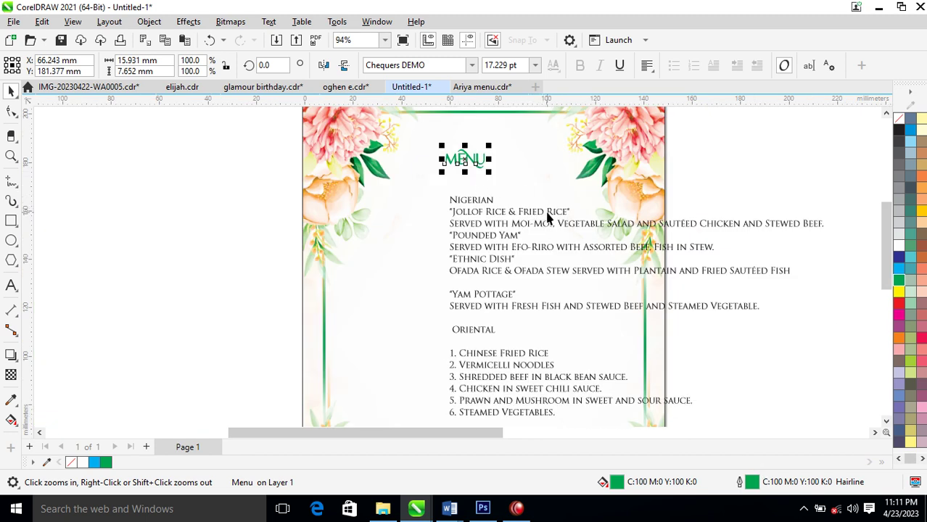
pyautogui.moveTo(562, 217); pyautogui.dragTo(538, 259)
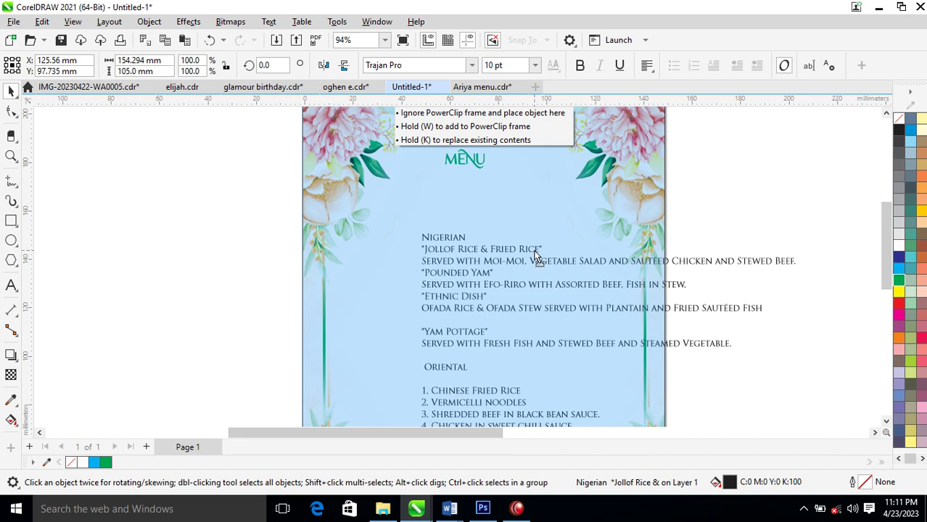
# Cut 'Nigerian' from the dish list and paste it as its own text under MENU.
pyautogui.moveTo(537, 259); pyautogui.dragTo(527, 250)
pyautogui.doubleClick(467, 238)
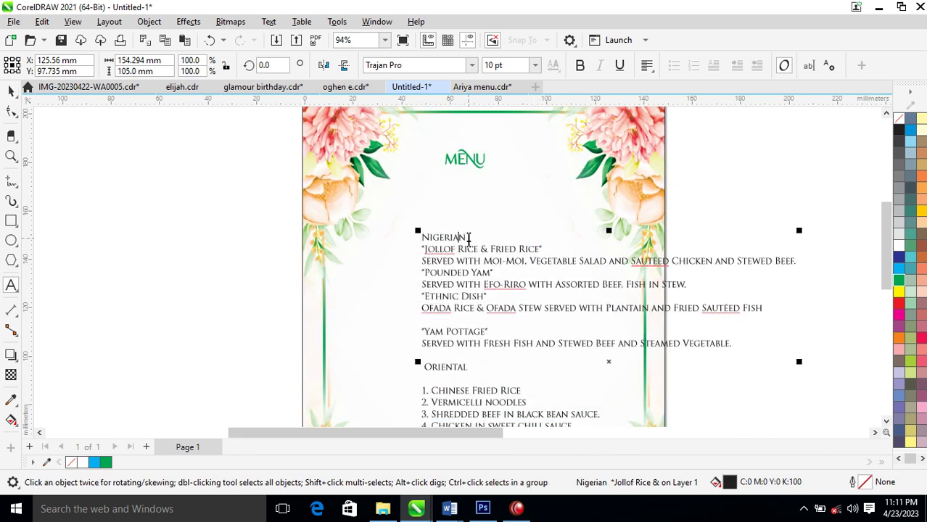
pyautogui.moveTo(473, 240); pyautogui.dragTo(420, 240)
pyautogui.hotkey('ctrl', 'c')
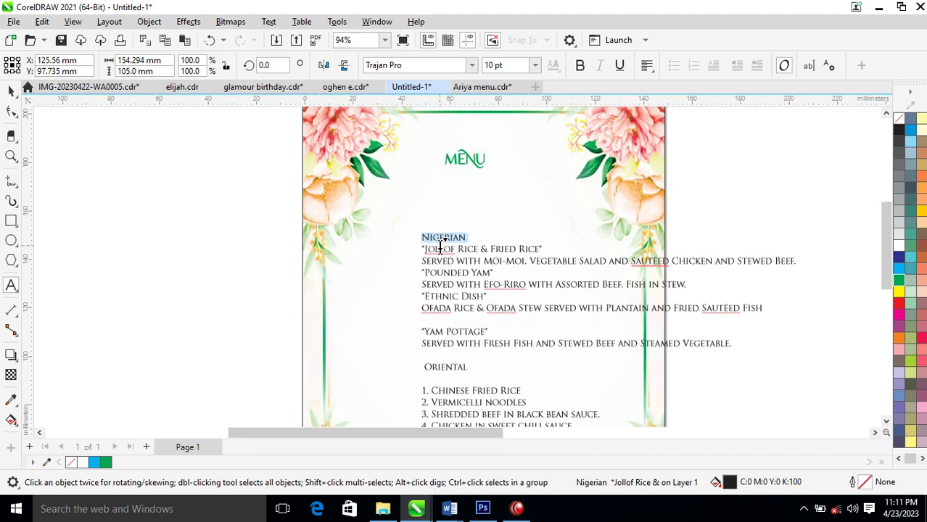
pyautogui.press('Delete')
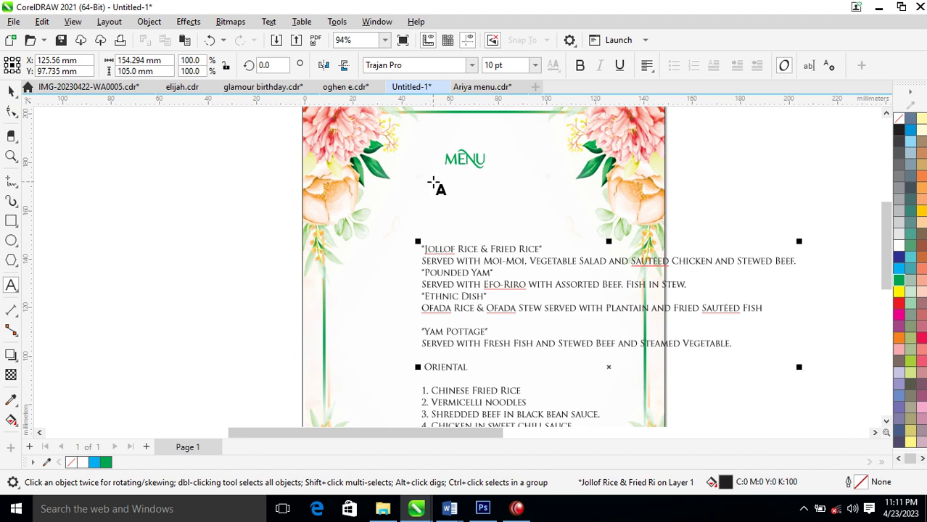
pyautogui.click(434, 178)
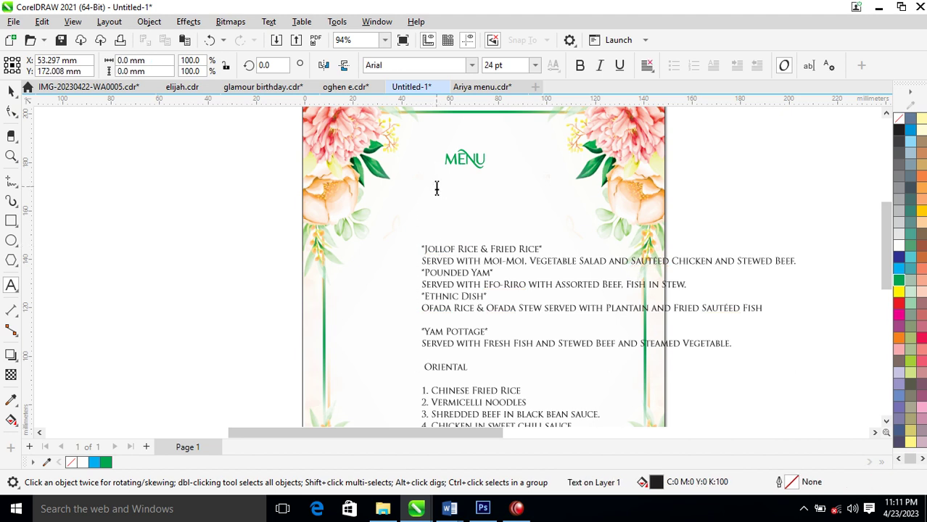
pyautogui.hotkey('ctrl', 'v')
pyautogui.hotkey('ctrl', 'space')
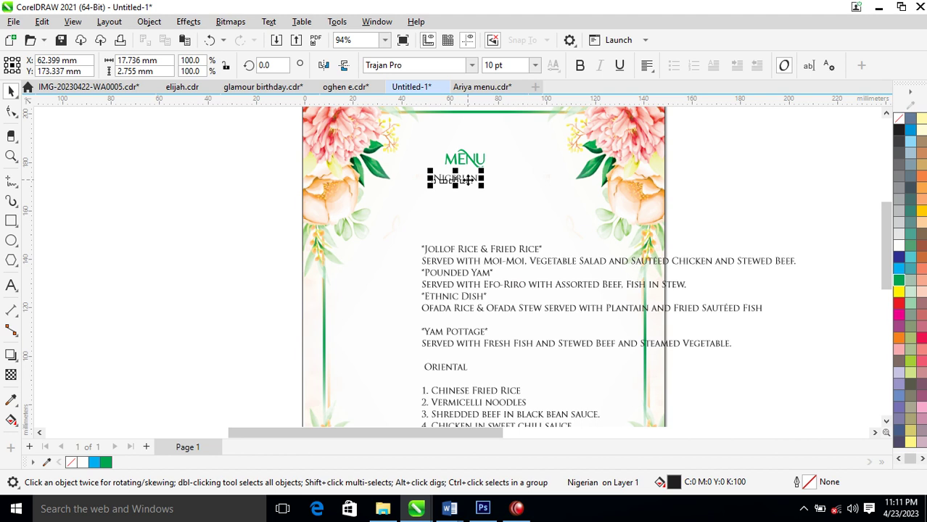
pyautogui.moveTo(469, 180); pyautogui.dragTo(477, 184)
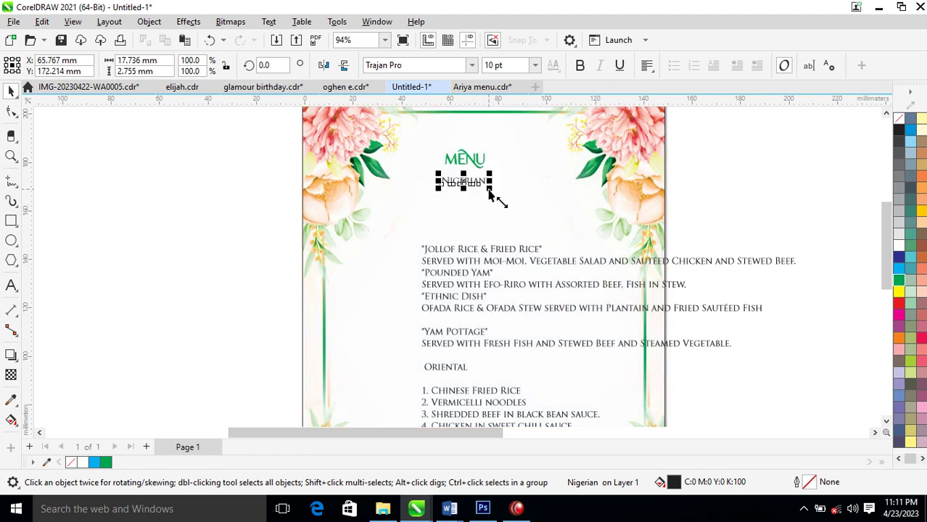
# Widen the letter spacing of the Nigerian heading with the Shape tool.
pyautogui.click(11, 111)
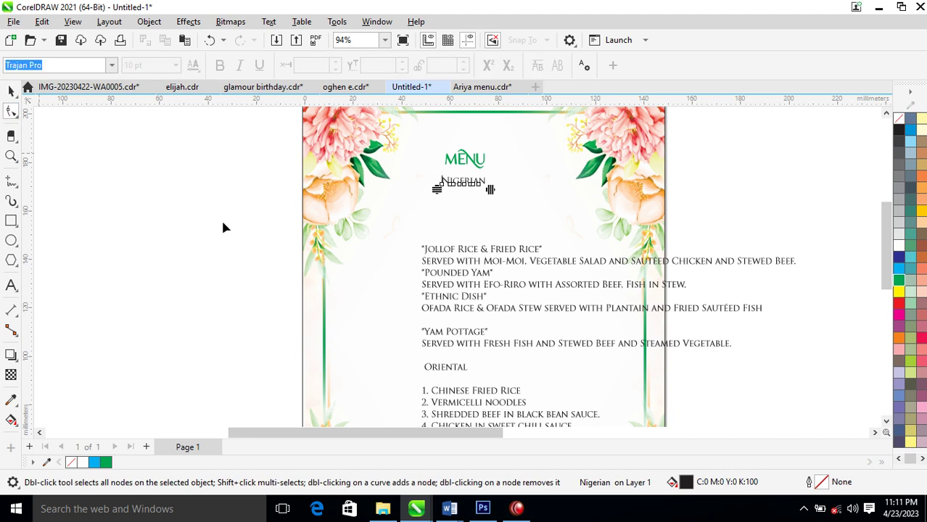
pyautogui.moveTo(491, 190); pyautogui.dragTo(538, 194)
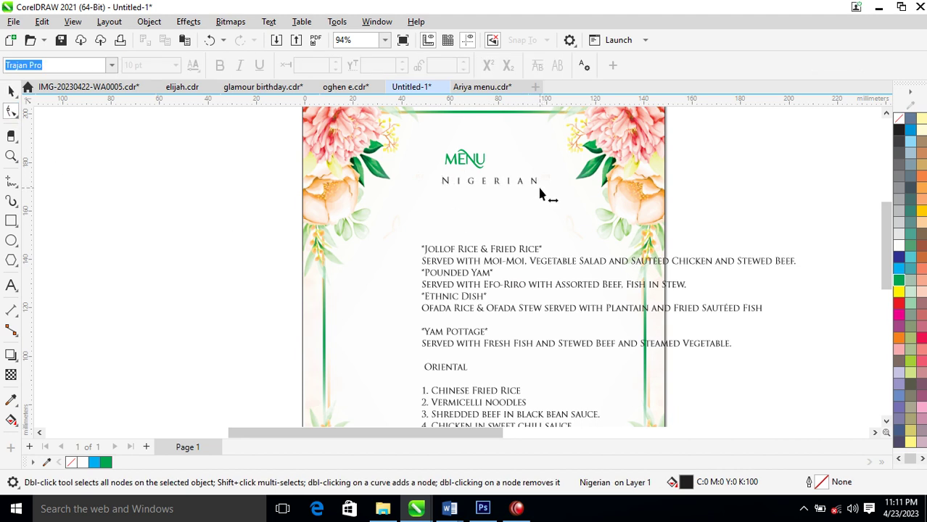
pyautogui.click(529, 184)
pyautogui.press('space')
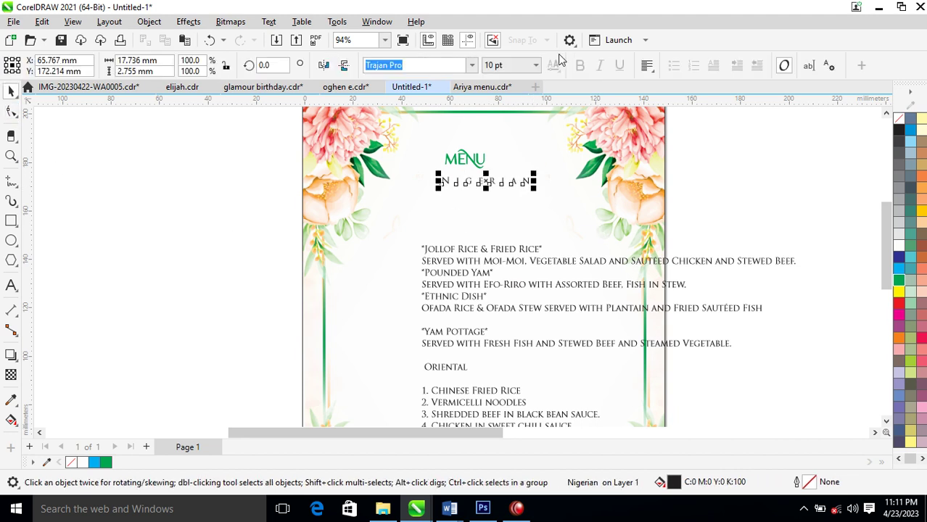
pyautogui.click(505, 203)
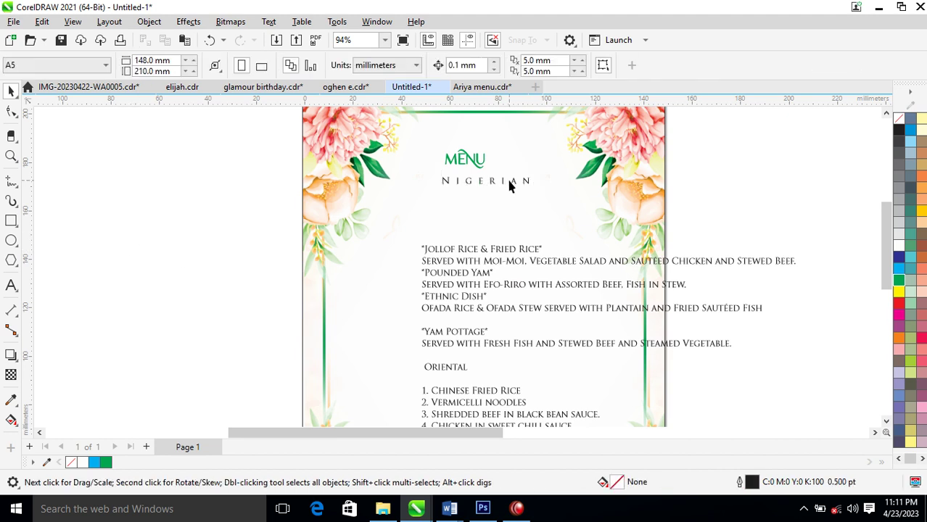
pyautogui.click(512, 185)
pyautogui.click(514, 186)
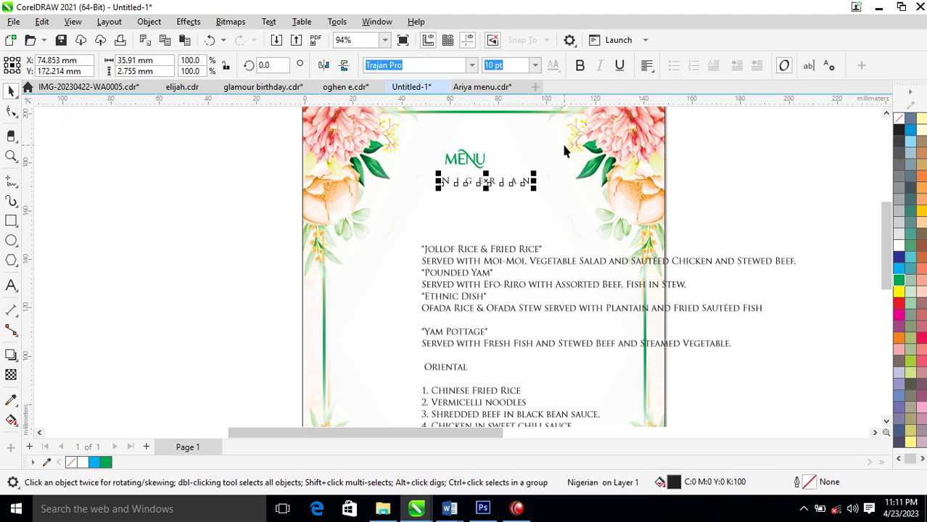
# Make the Nigerian heading bold with green fill and green outline, then select it with MENU.
pyautogui.click(581, 65)
pyautogui.click(899, 281)
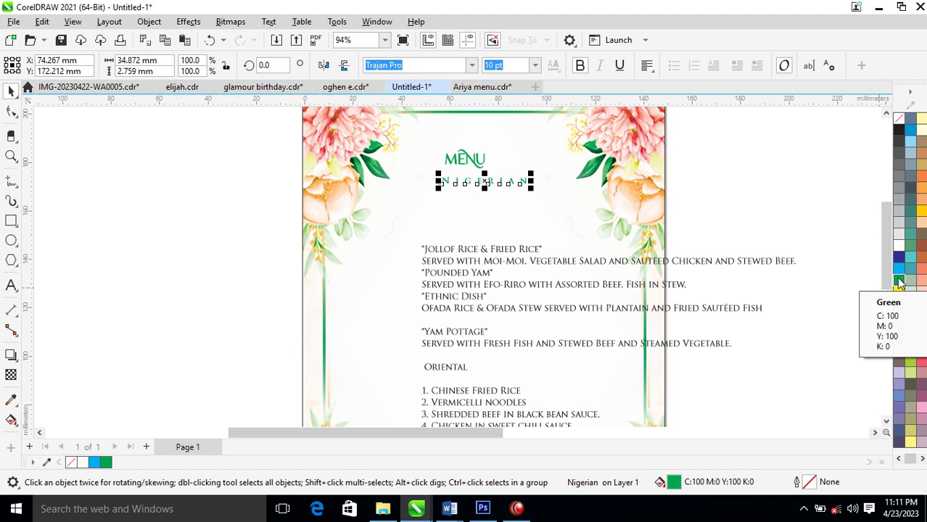
pyautogui.rightClick(899, 281)
pyautogui.click(845, 286)
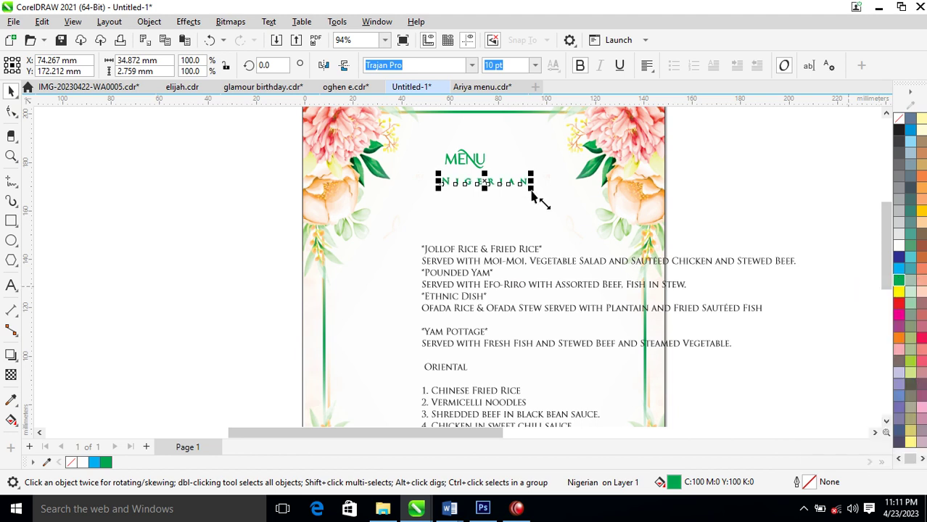
pyautogui.keyDown('shift'); pyautogui.click(484, 161); pyautogui.keyUp('shift')
# Centre the heading under MENU and zoom in on the menu card.
pyautogui.press('c')
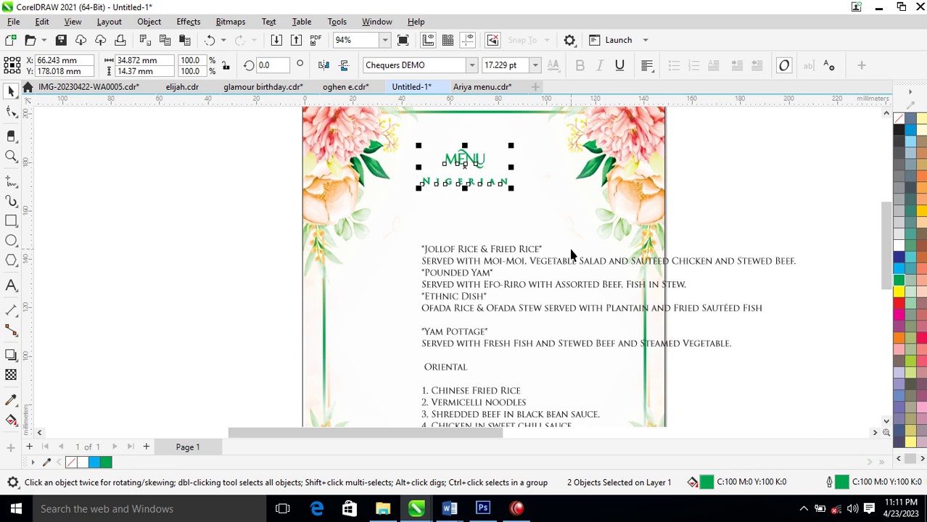
pyautogui.scroll(-3, 532, 277)
pyautogui.scroll(-1, 435, 268)
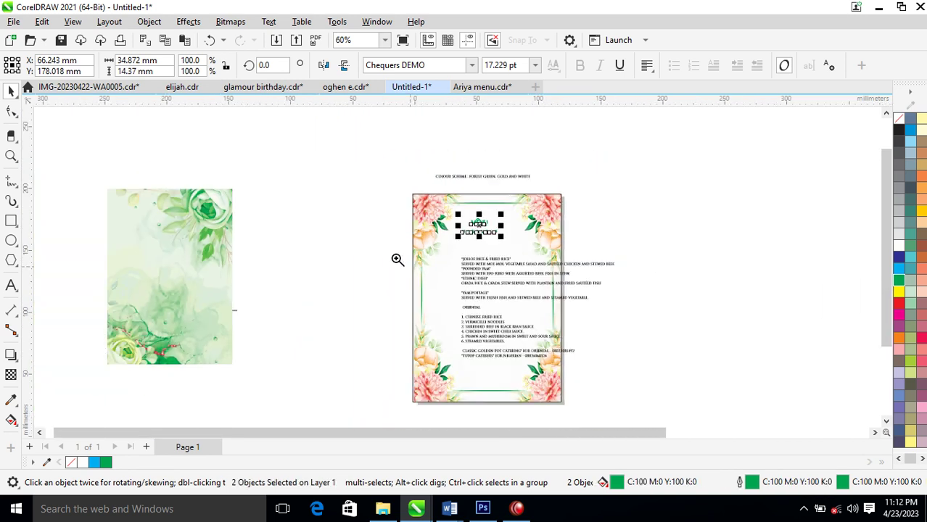
pyautogui.press('z')
pyautogui.moveTo(347, 210); pyautogui.dragTo(636, 375)
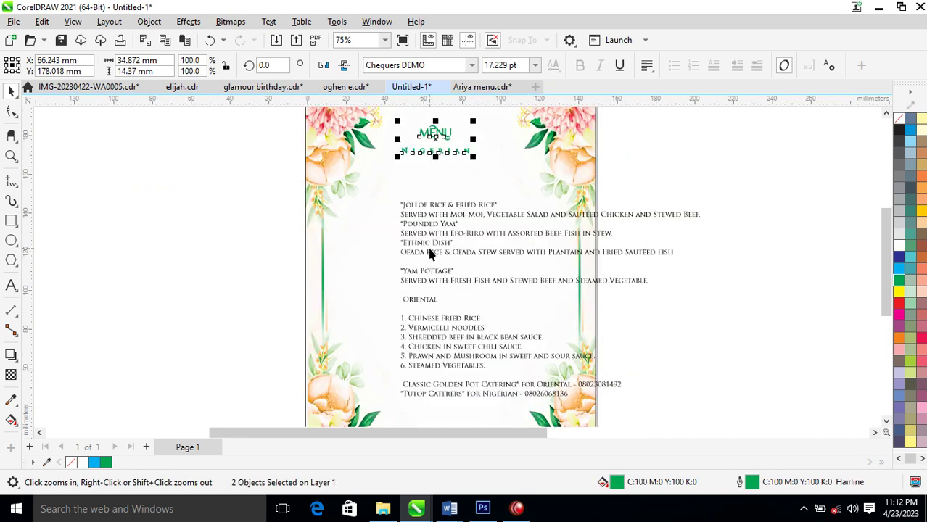
# Set the dish list text block in Times New Roman.
pyautogui.press('space')
pyautogui.click(490, 220)
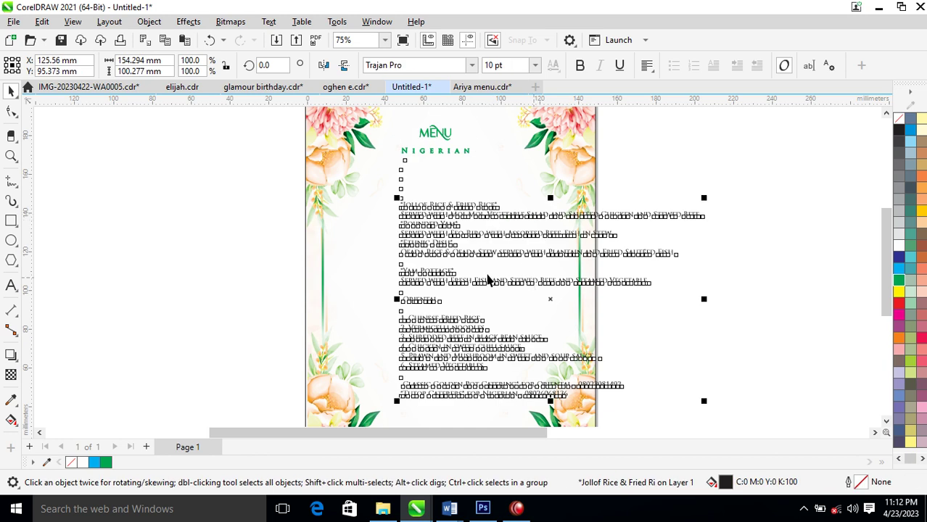
pyautogui.click(457, 65)
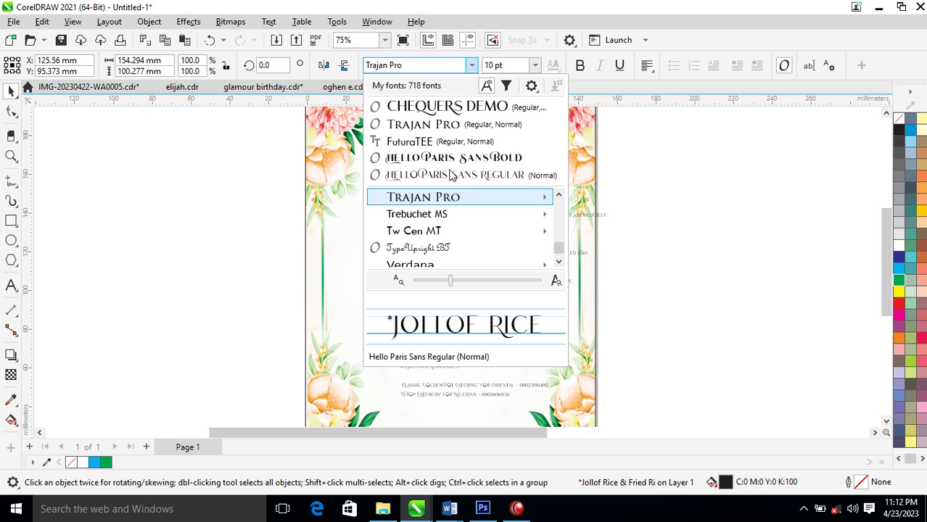
pyautogui.scroll(5, 450, 193)
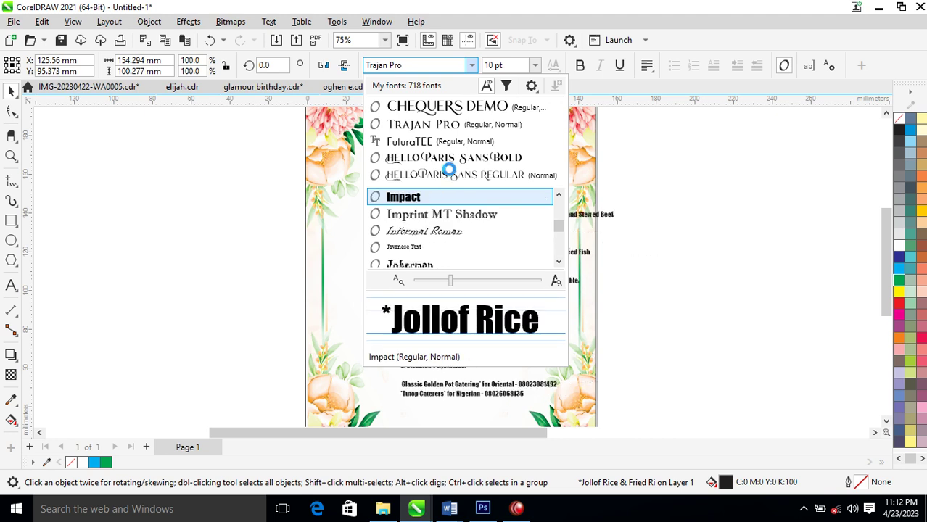
pyautogui.scroll(-5, 430, 232)
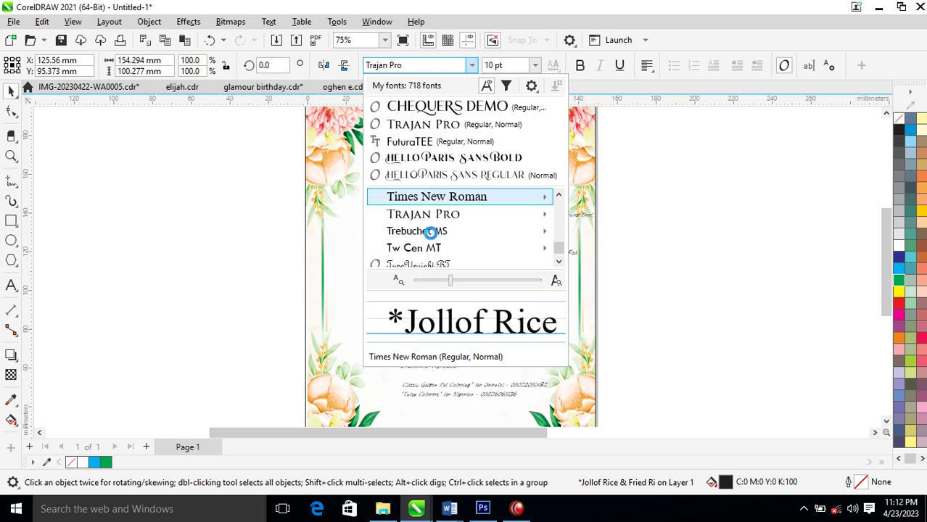
pyautogui.click(453, 201)
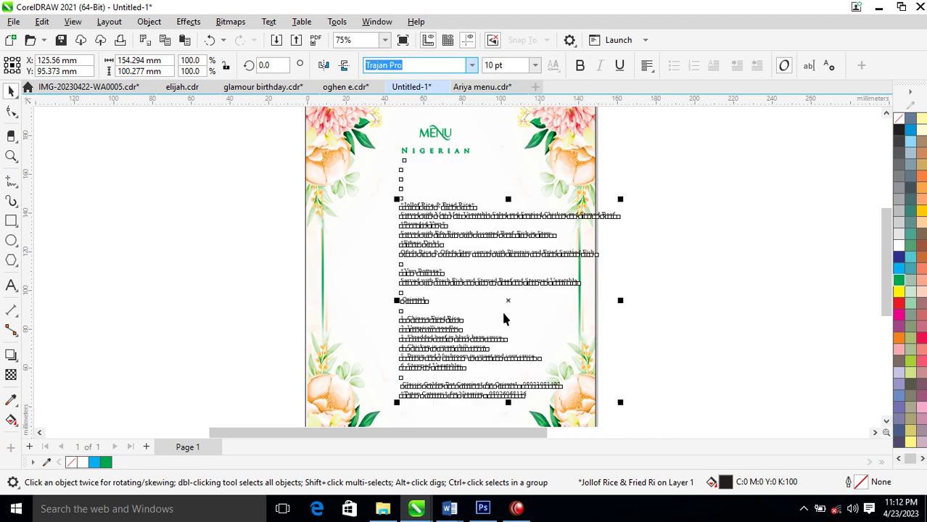
# Centre-align the dish list lines and move the block up beneath the NIGERIAN heading.
pyautogui.click(647, 68)
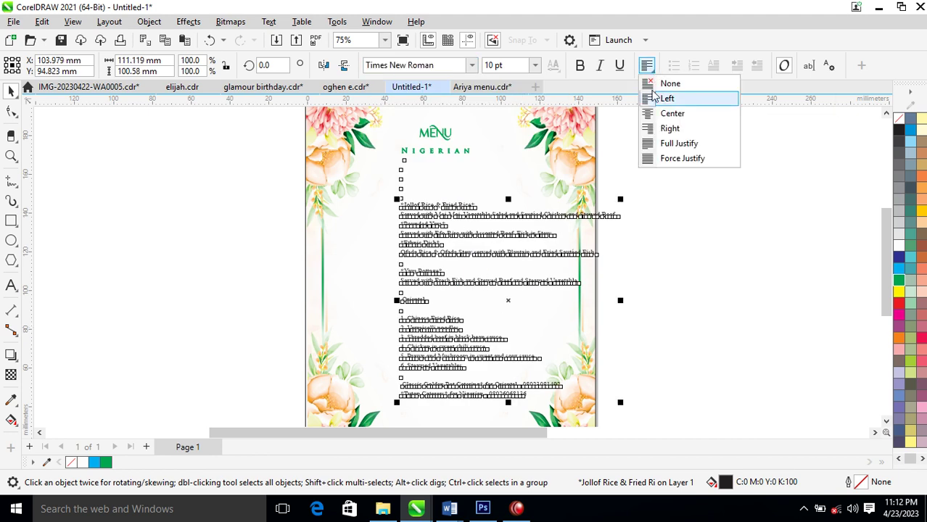
pyautogui.click(683, 113)
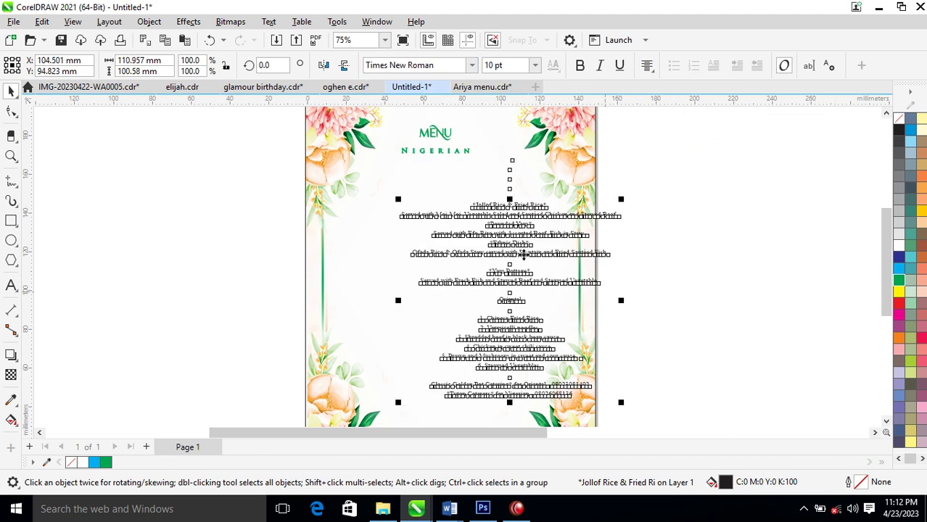
pyautogui.moveTo(570, 217); pyautogui.dragTo(524, 197)
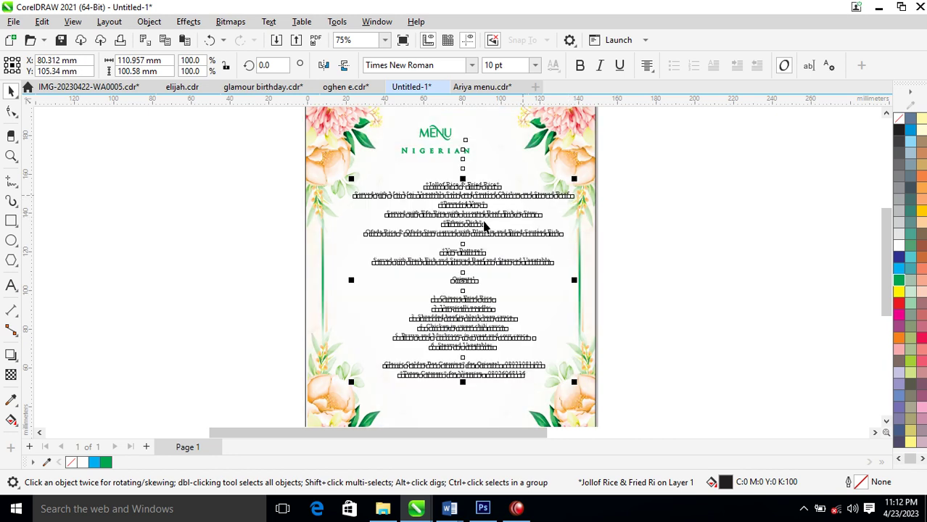
pyautogui.press('z')
pyautogui.moveTo(250, 152); pyautogui.dragTo(629, 281)
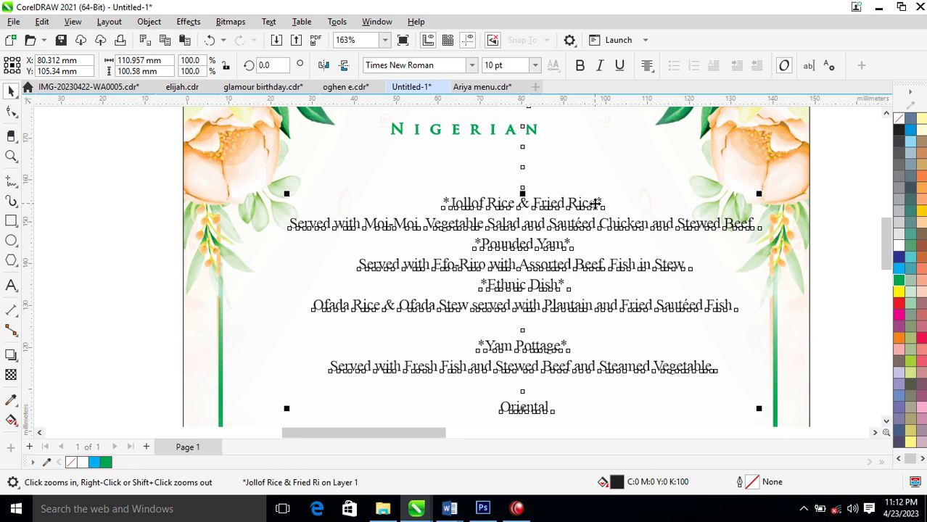
# Remove the asterisks around the Jollof Rice & Fried Rice line.
pyautogui.press('space')
pyautogui.doubleClick(595, 204)
pyautogui.press('BackSpace')
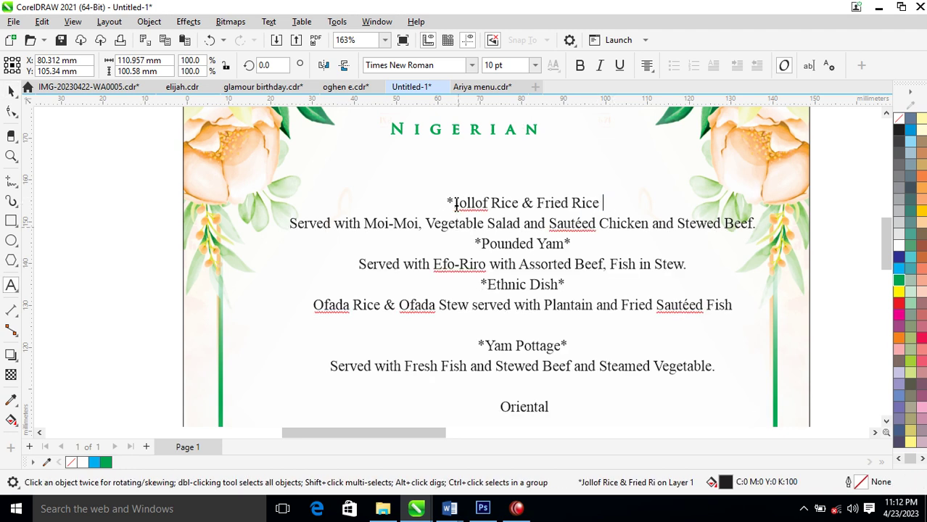
pyautogui.click(455, 205)
pyautogui.press('BackSpace')
pyautogui.click(613, 204)
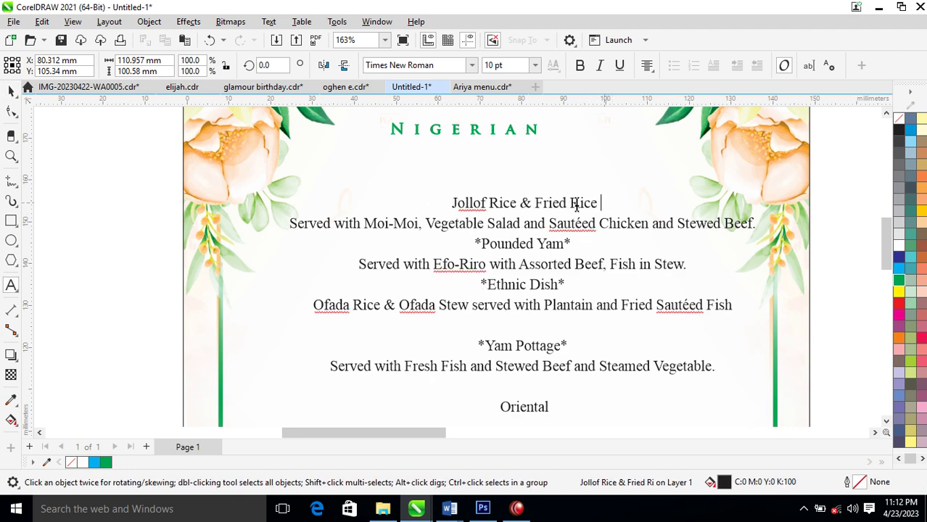
pyautogui.keyDown('shift'); pyautogui.click(436, 205); pyautogui.keyUp('shift')
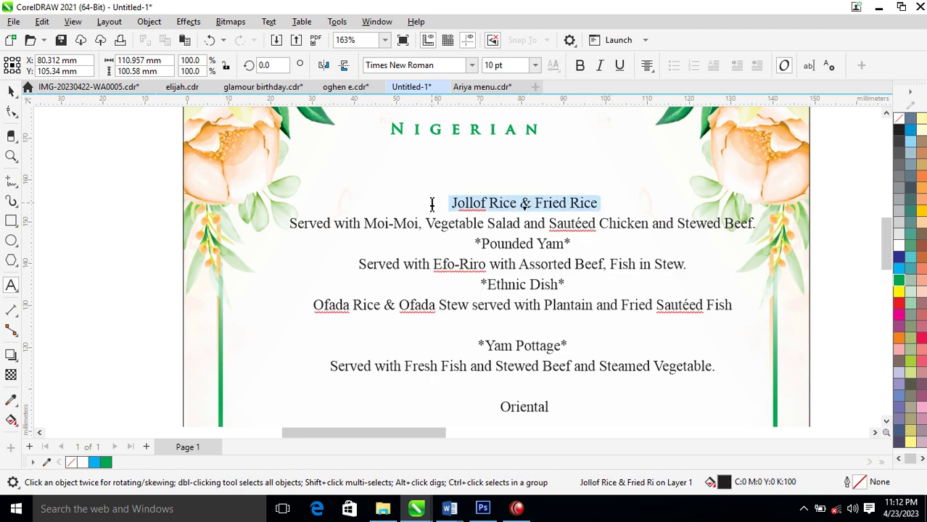
# Make the Jollof Rice & Fried Rice heading bold green Trajan Pro.
pyautogui.click(471, 66)
pyautogui.click(459, 139)
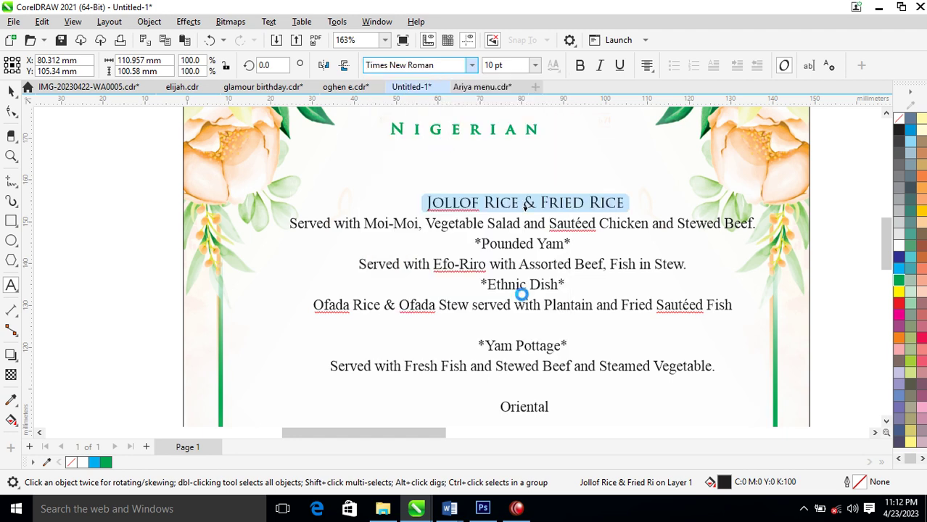
pyautogui.click(579, 65)
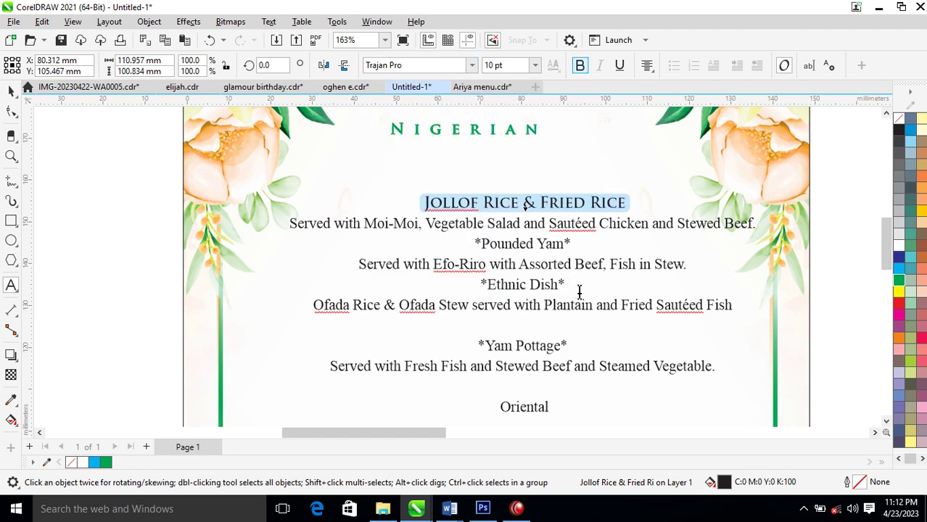
pyautogui.click(900, 281)
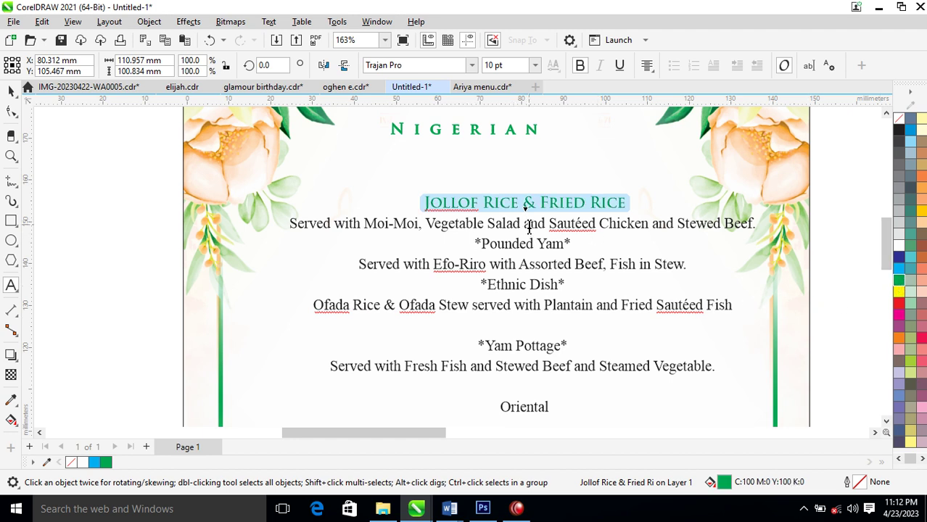
# Wrap the Jollof description onto two lines and add a blank line after the first dish.
pyautogui.click(525, 224)
pyautogui.press('Return')
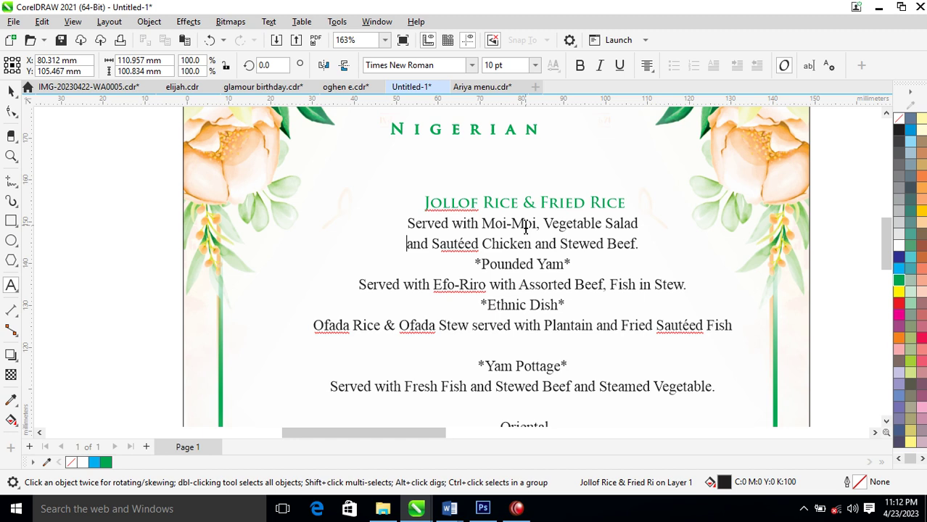
pyautogui.click(652, 248)
pyautogui.press('Return')
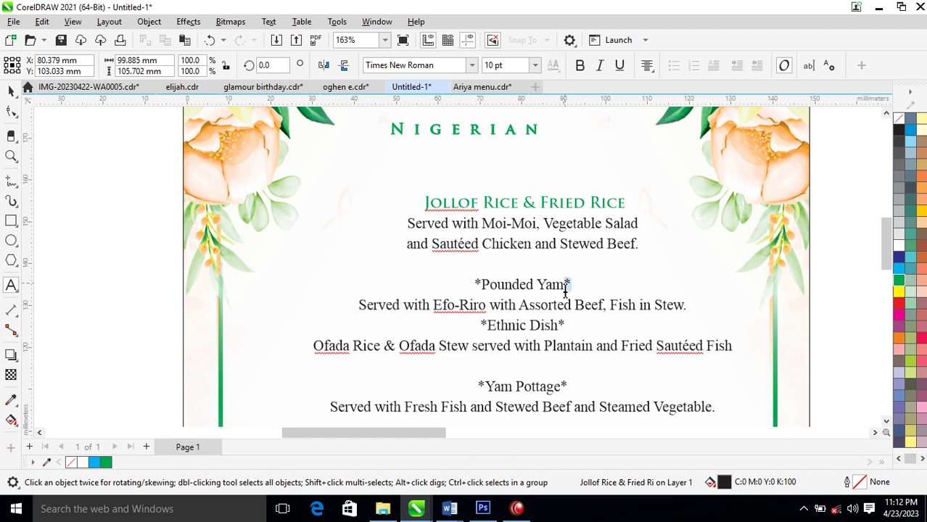
# Strip the asterisks from Pounded Yam and make it a green Trajan Pro heading.
pyautogui.press('Delete')
pyautogui.press('Home')
pyautogui.press('Delete')
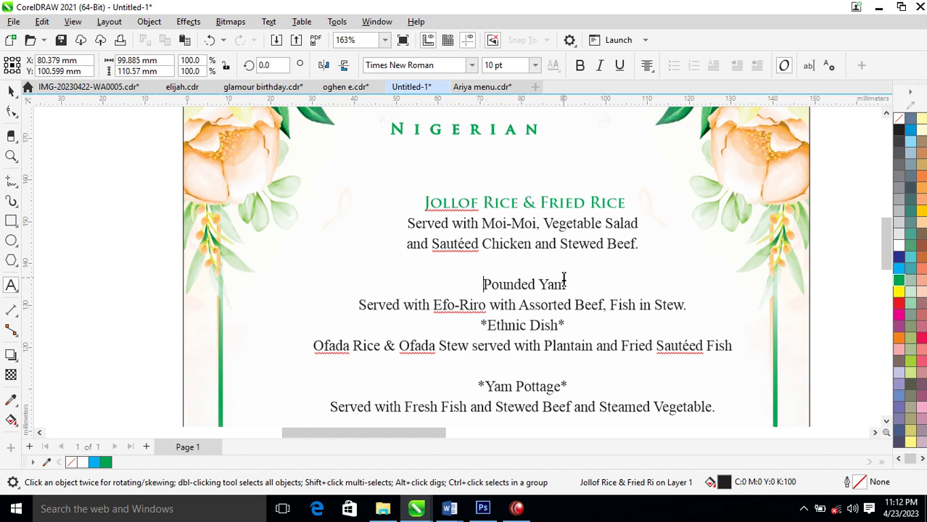
pyautogui.moveTo(565, 280); pyautogui.dragTo(472, 290)
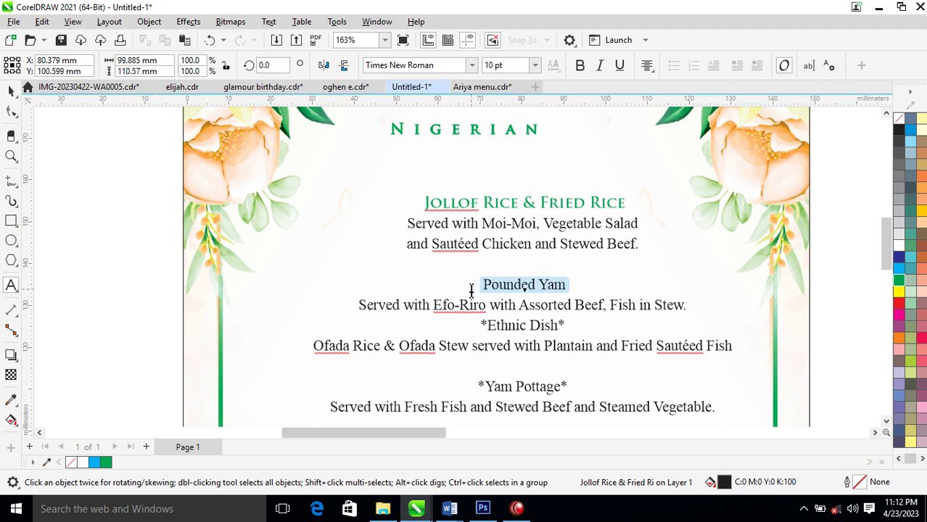
pyautogui.click(472, 65)
pyautogui.click(432, 107)
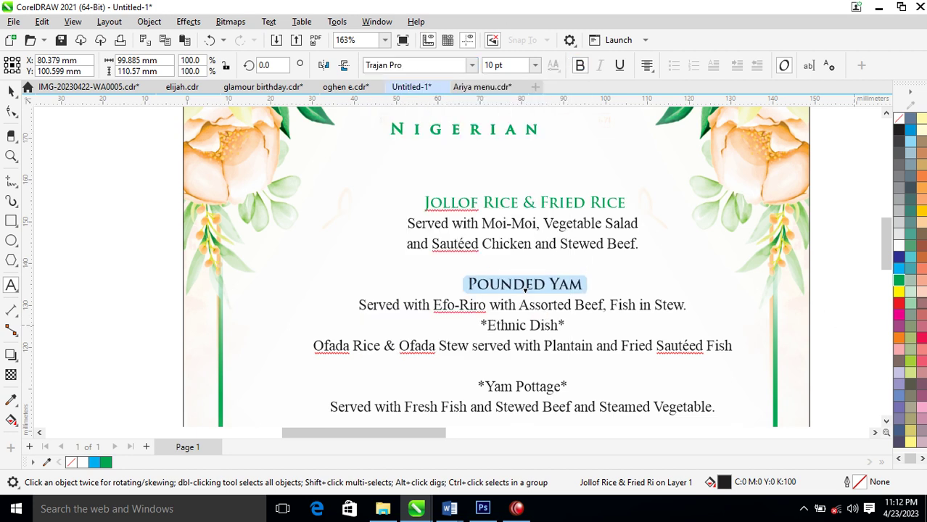
pyautogui.click(899, 282)
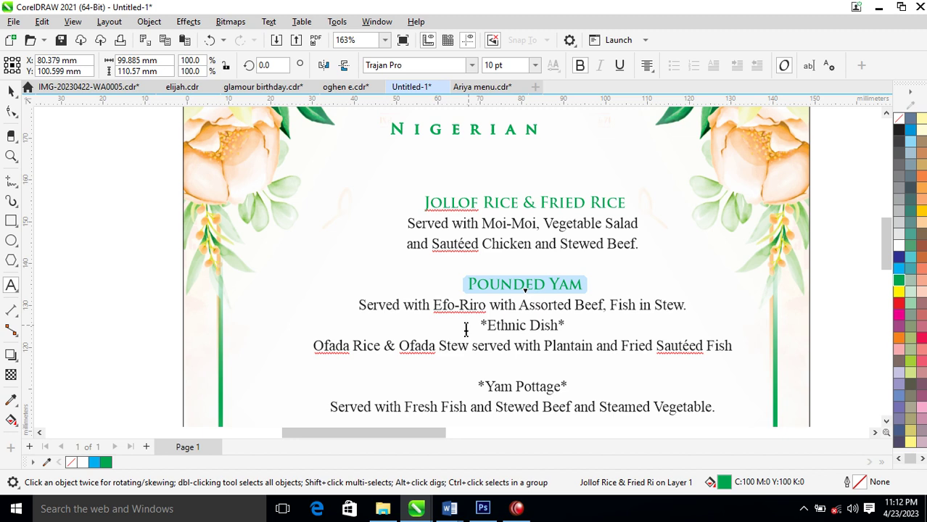
# Put 'Fish in Stew.' on its own line, space before Ethnic Dish, and remove its trailing asterisk.
pyautogui.click(630, 354)
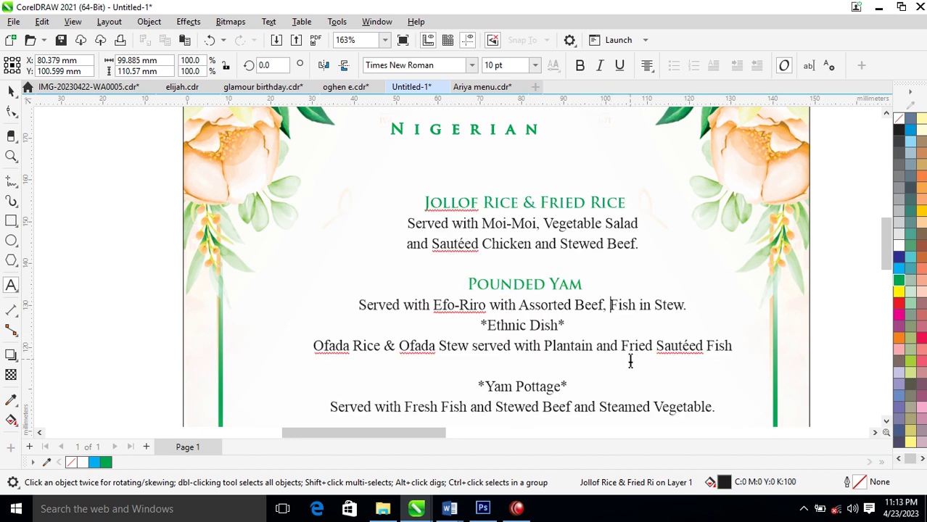
pyautogui.press('Return')
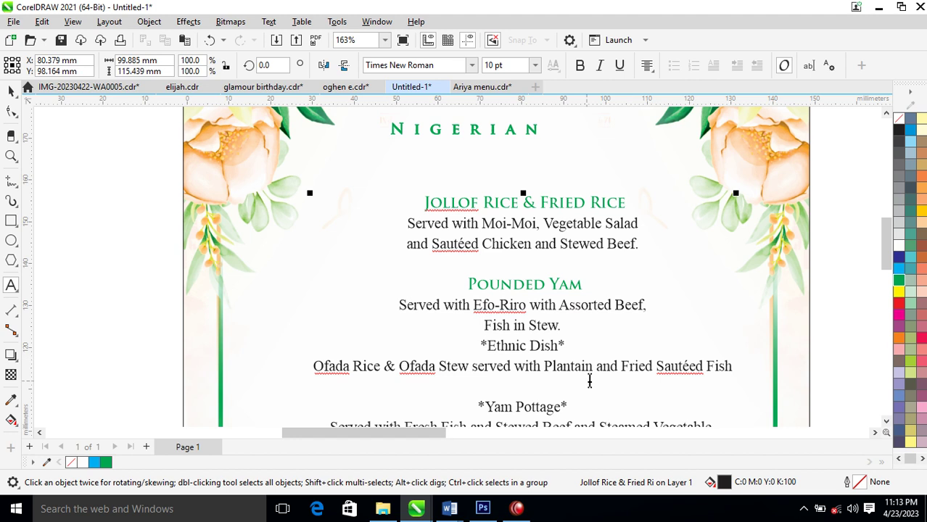
pyautogui.click(564, 326)
pyautogui.press('Return')
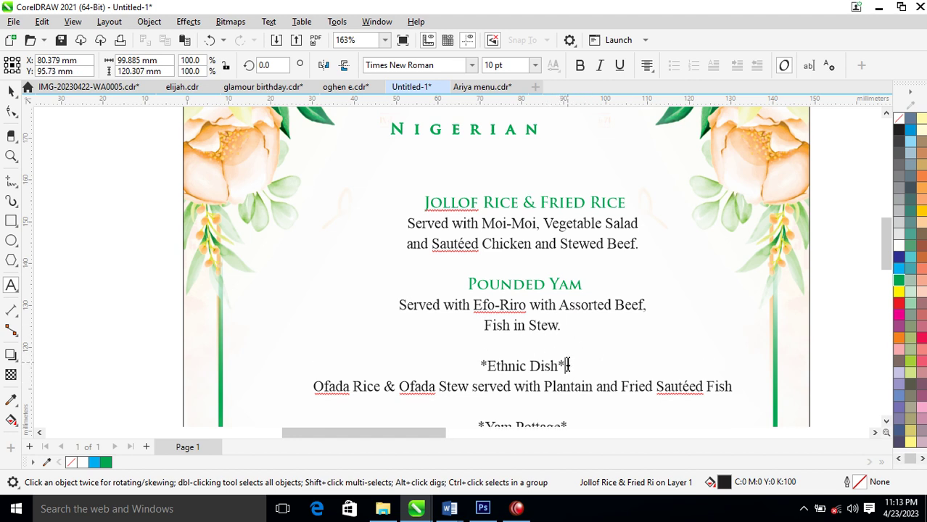
pyautogui.click(567, 366)
pyautogui.press('BackSpace')
pyautogui.press('BackSpace')
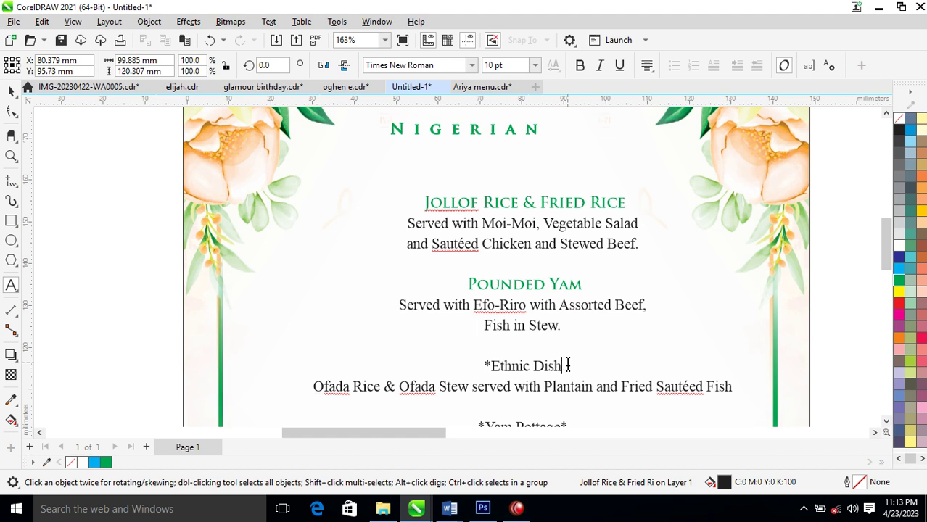
# Set the Ethnic Dish heading in Trajan Pro.
pyautogui.click(493, 366)
pyautogui.press('BackSpace')
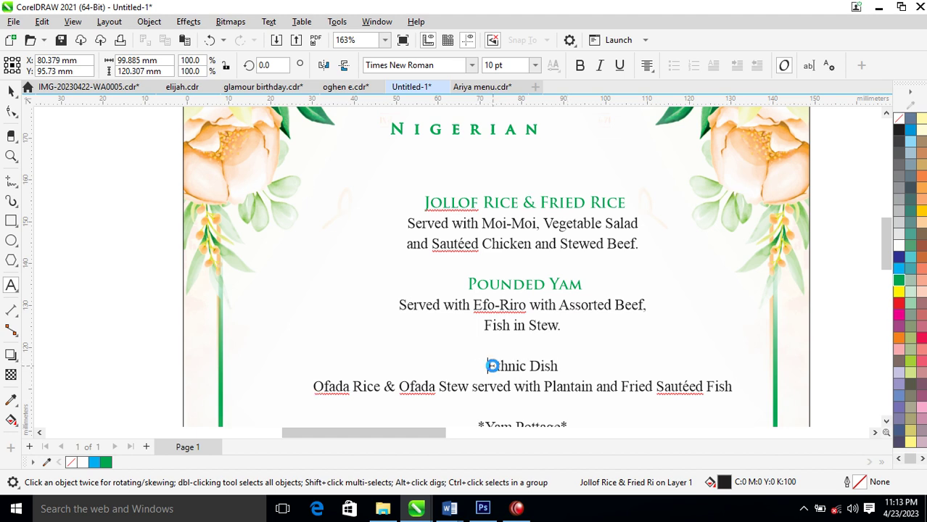
pyautogui.moveTo(313, 386)
pyautogui.mouseDown()
pyautogui.moveTo(472, 386)
pyautogui.moveTo(569, 368)
pyautogui.mouseUp()
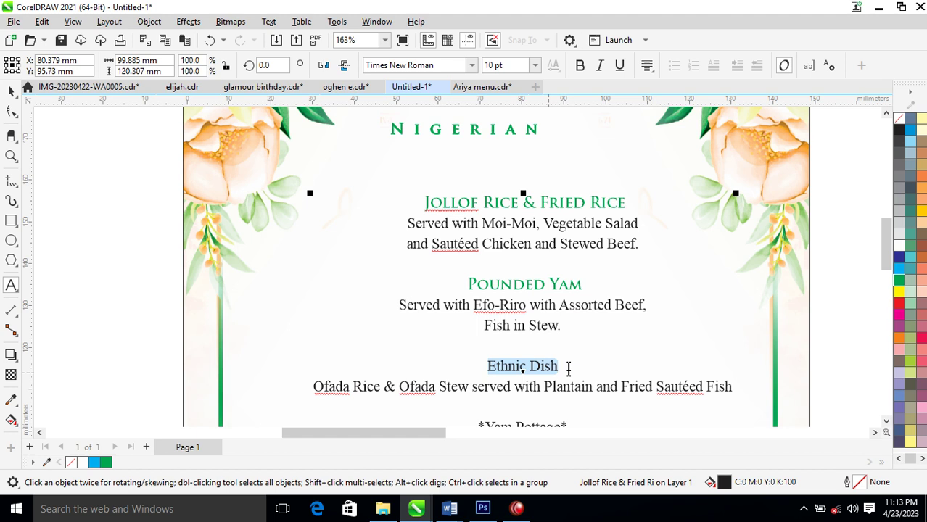
pyautogui.click(473, 65)
pyautogui.click(478, 212)
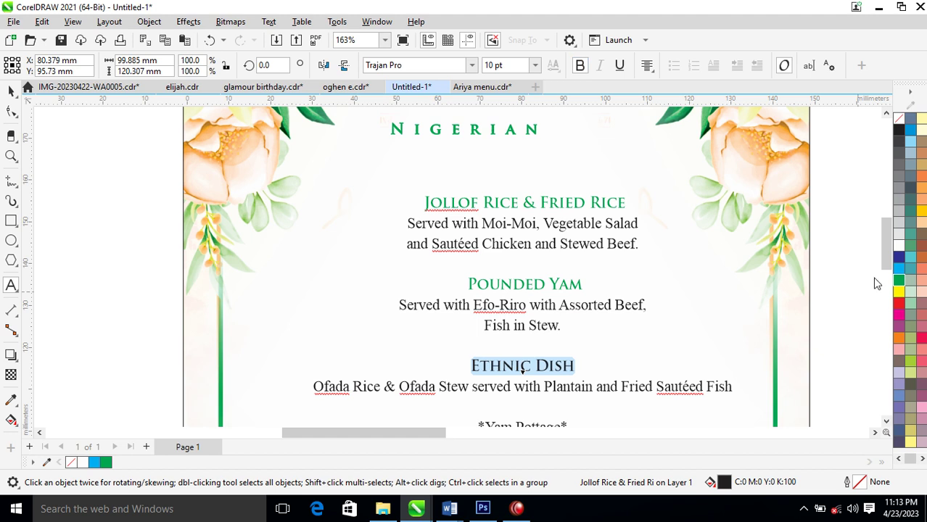
# Wrap the Ofada description so 'and Fried Sautéed Fish' starts a new line.
pyautogui.click(596, 387)
pyautogui.press('Return')
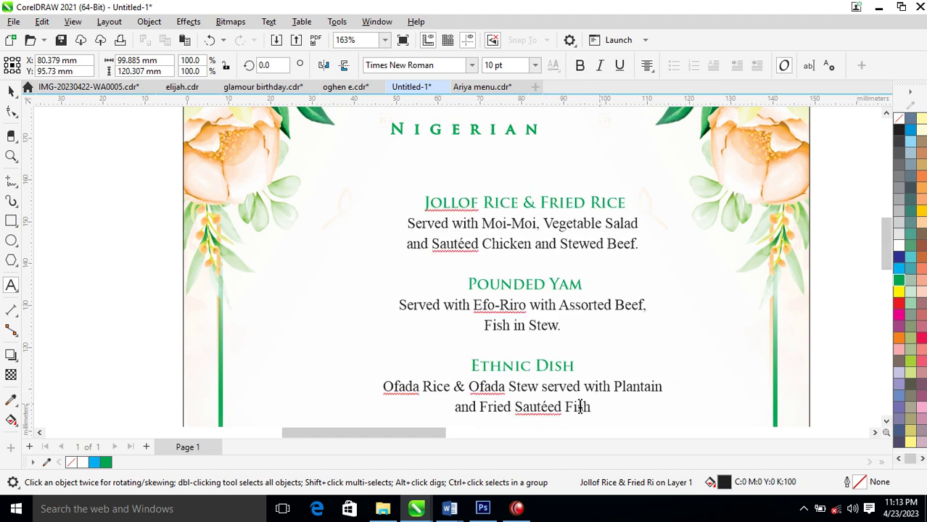
pyautogui.click(886, 420)
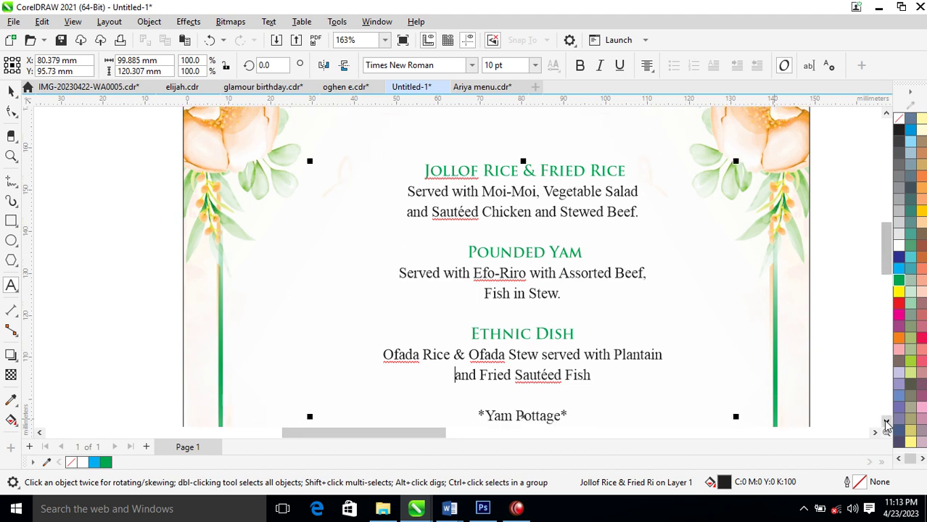
pyautogui.click(886, 420)
# Strip the asterisks from Yam Pottage and make it a green Trajan Pro heading.
pyautogui.click(569, 288)
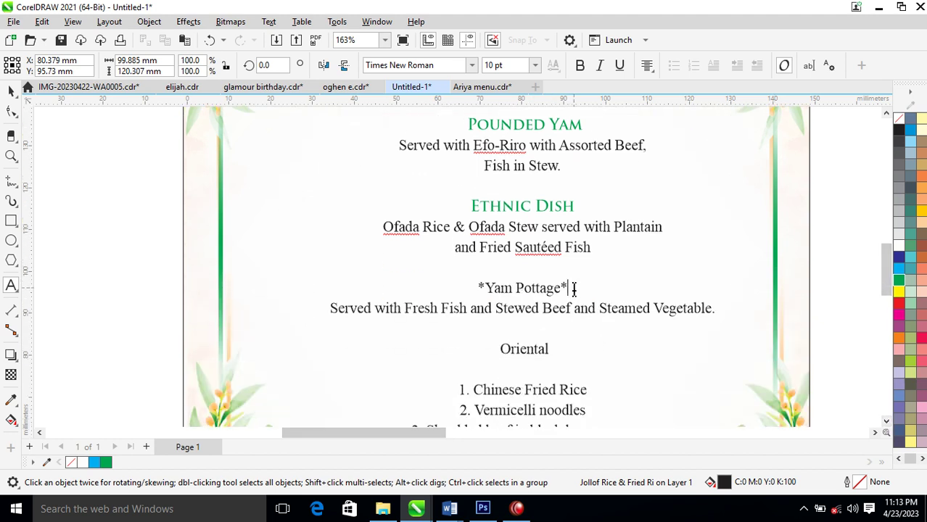
pyautogui.press('BackSpace')
pyautogui.click(488, 288)
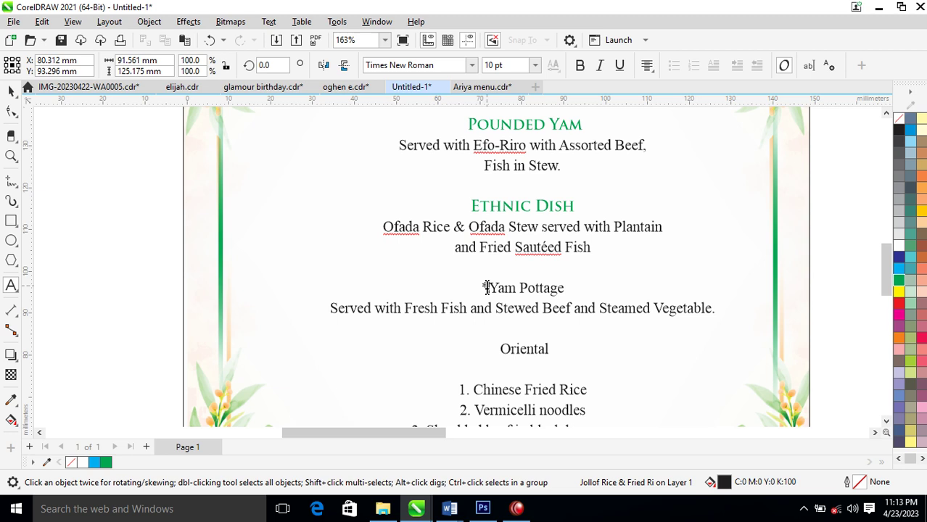
pyautogui.press('Delete')
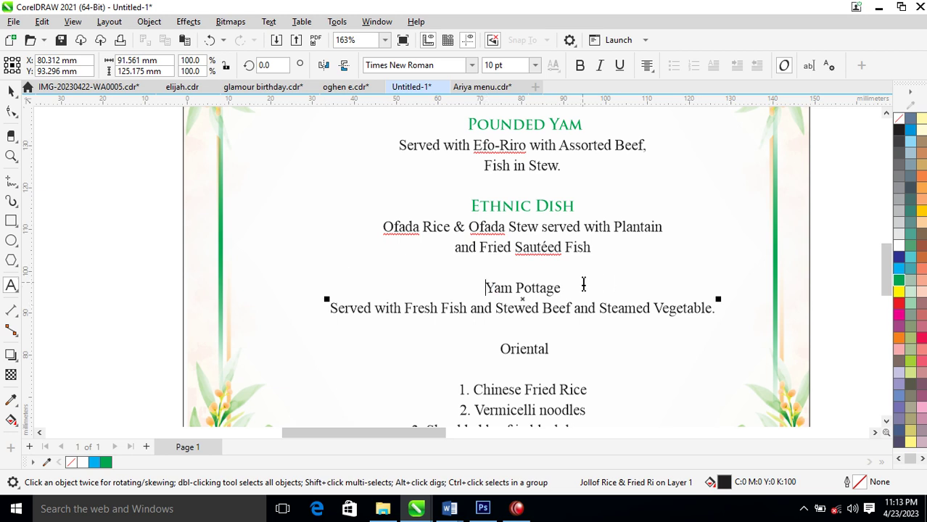
pyautogui.moveTo(573, 286); pyautogui.dragTo(485, 286)
pyautogui.click(428, 65)
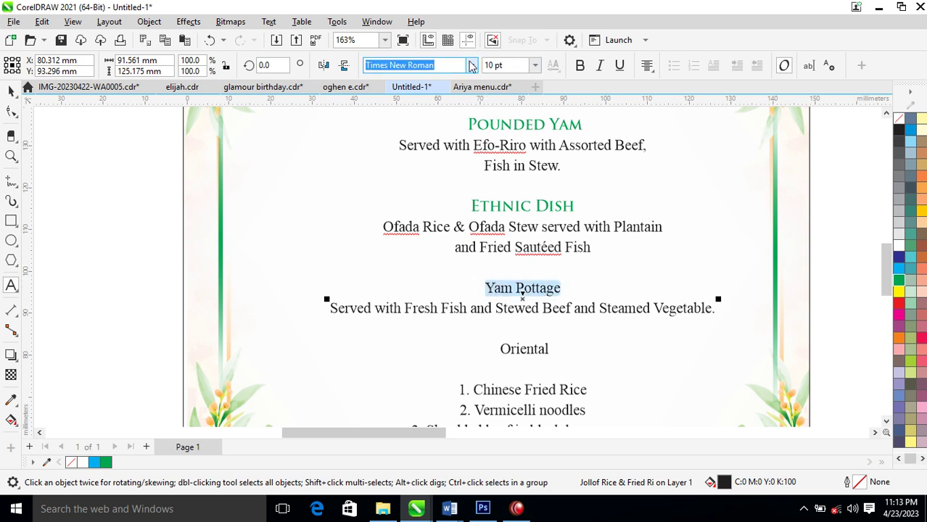
pyautogui.click(472, 65)
pyautogui.click(446, 109)
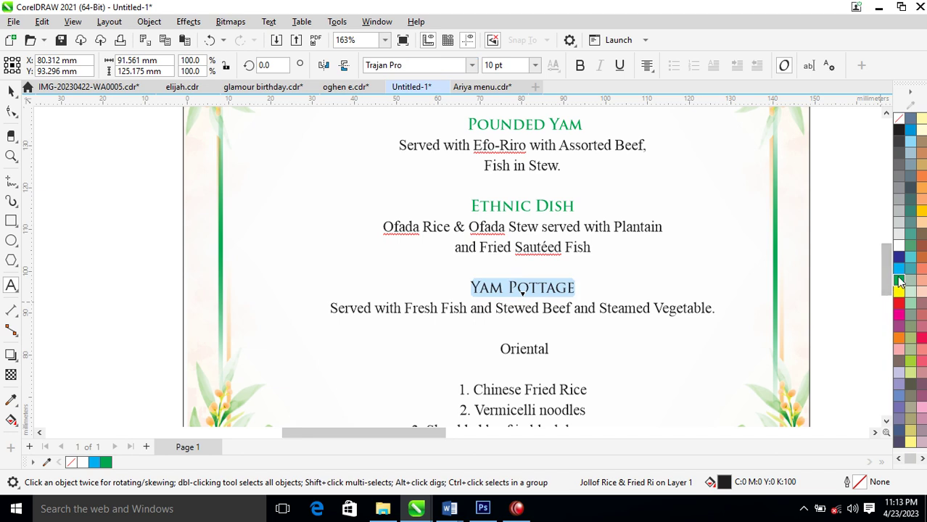
pyautogui.click(579, 66)
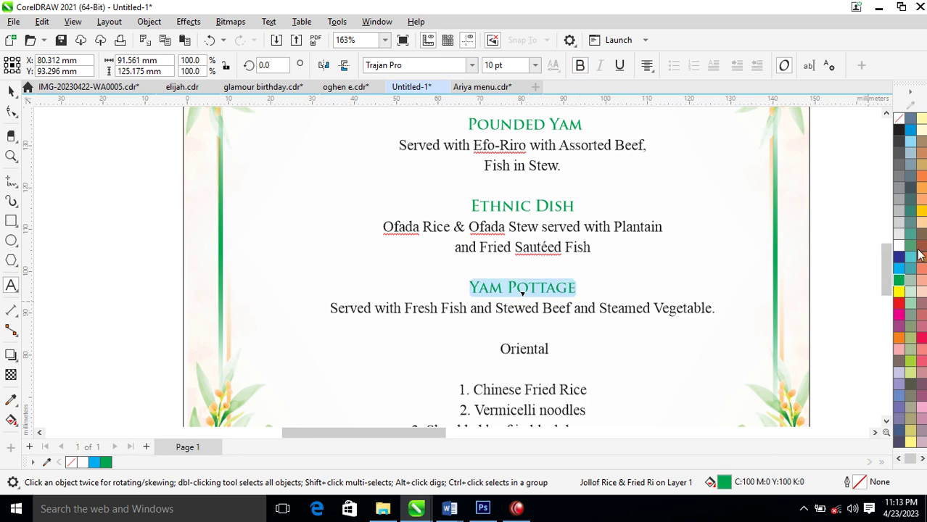
pyautogui.click(886, 116)
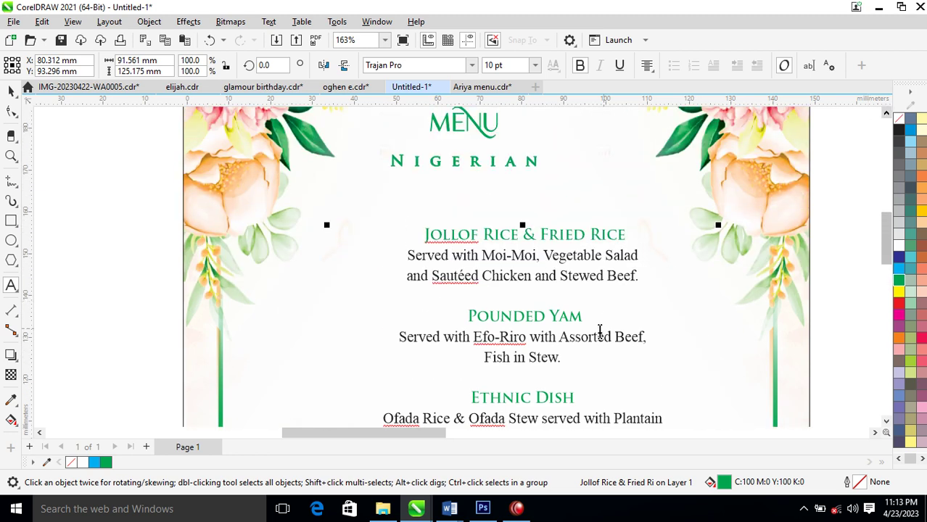
pyautogui.scroll(-3, 591, 332)
# Cut the Oriental section and caterer lines out of the main menu text.
pyautogui.moveTo(308, 254); pyautogui.dragTo(537, 391)
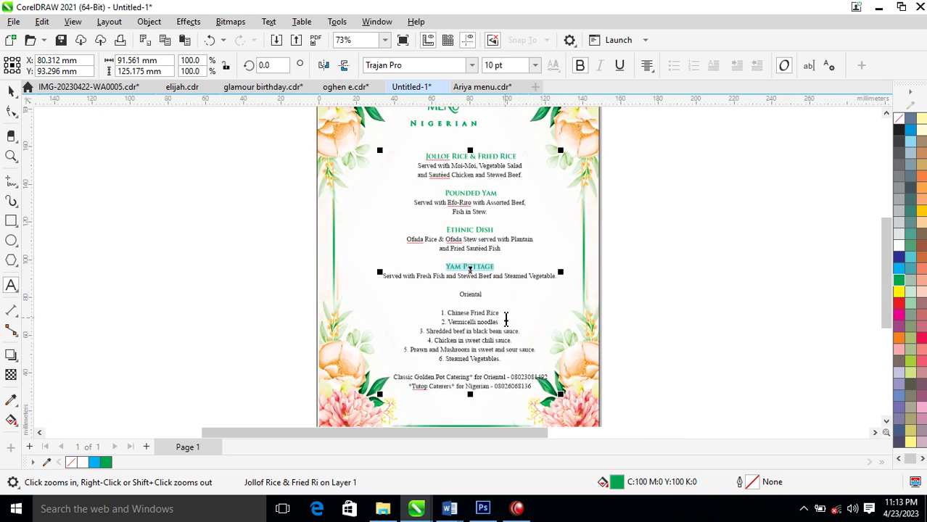
pyautogui.hotkey('ctrl', 'space')
pyautogui.keyDown('ctrl'); pyautogui.click(482, 297); pyautogui.keyUp('ctrl')
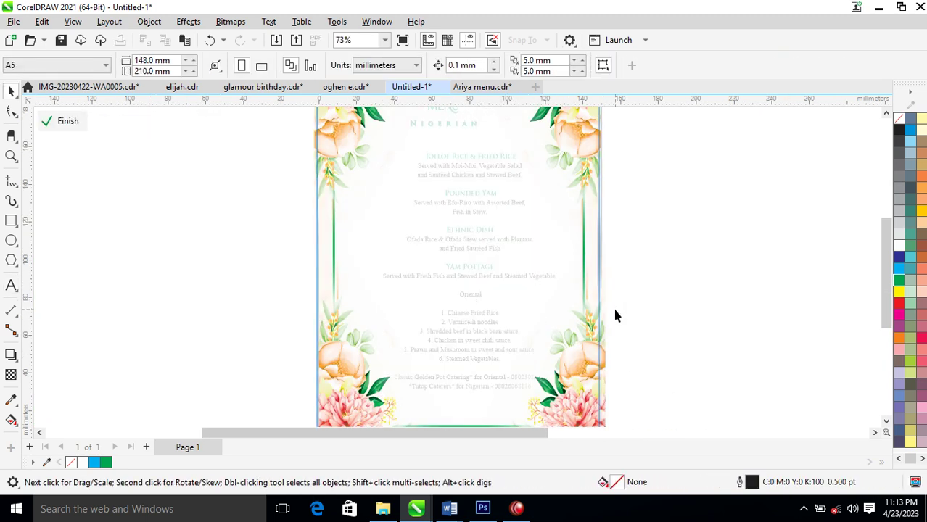
pyautogui.keyDown('ctrl'); pyautogui.click(614, 315); pyautogui.keyUp('ctrl')
pyautogui.doubleClick(476, 299)
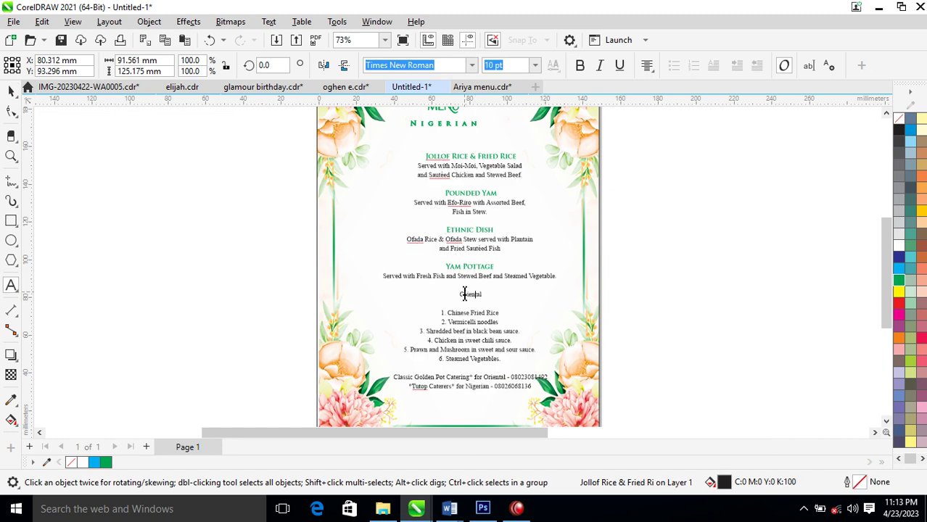
pyautogui.moveTo(459, 293)
pyautogui.mouseDown()
pyautogui.moveTo(550, 397)
pyautogui.moveTo(429, 303)
pyautogui.moveTo(433, 294)
pyautogui.mouseUp()
pyautogui.hotkey('ctrl', 'c')
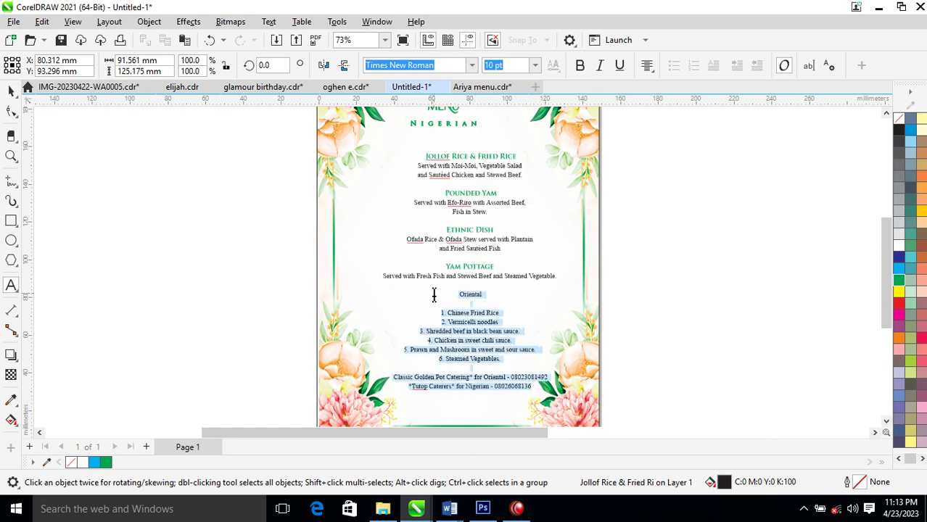
pyautogui.press('Delete')
# Paste the Oriental section as its own block and move it to the lower page centre.
pyautogui.click(690, 240)
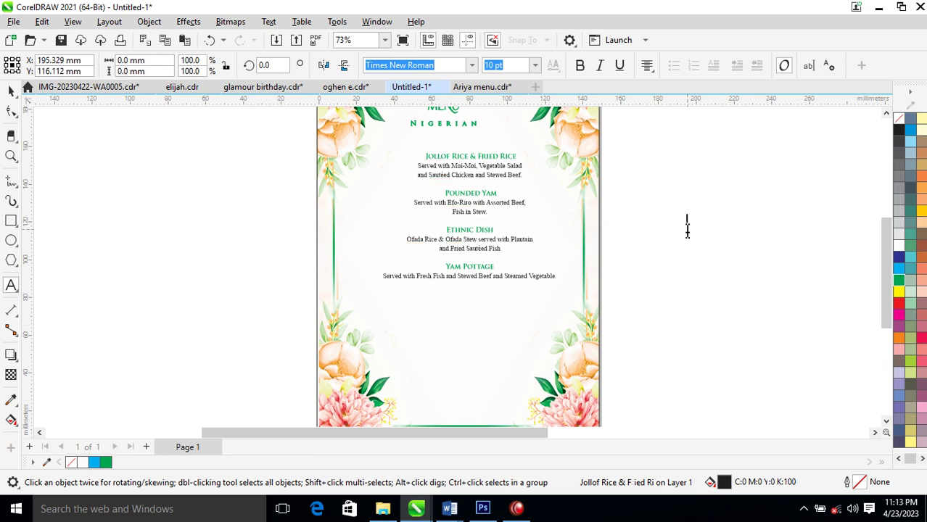
pyautogui.hotkey('ctrl', 'v')
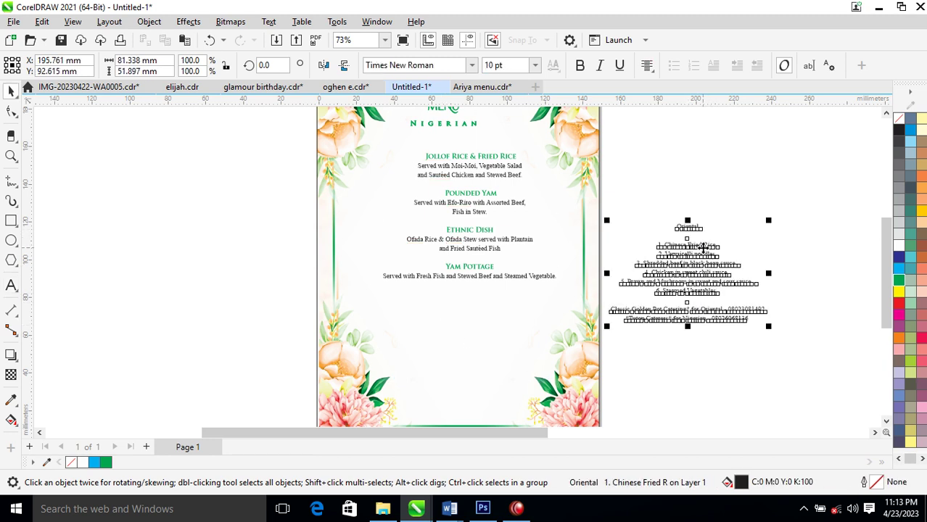
pyautogui.hotkey('ctrl', 'space')
pyautogui.moveTo(700, 238); pyautogui.dragTo(498, 335)
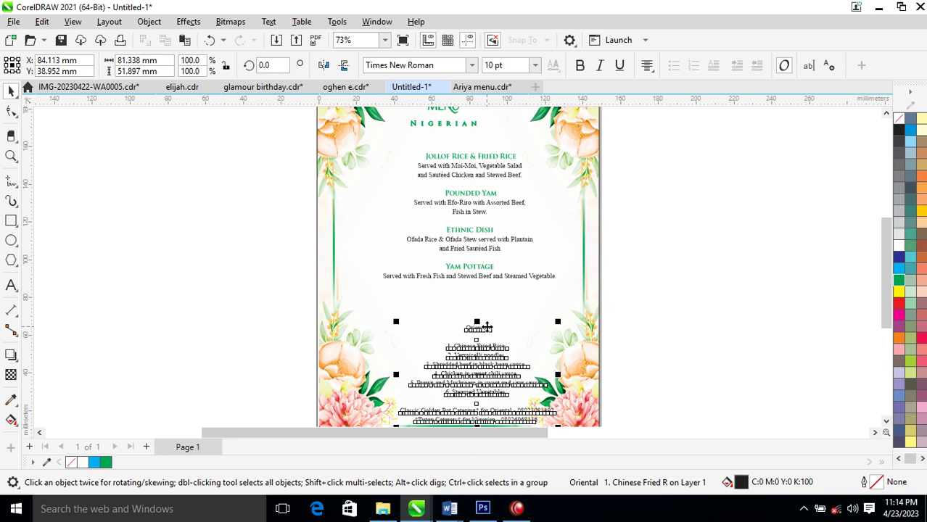
# Remove the Oriental line from the list and recreate it as a separate heading above.
pyautogui.doubleClick(484, 330)
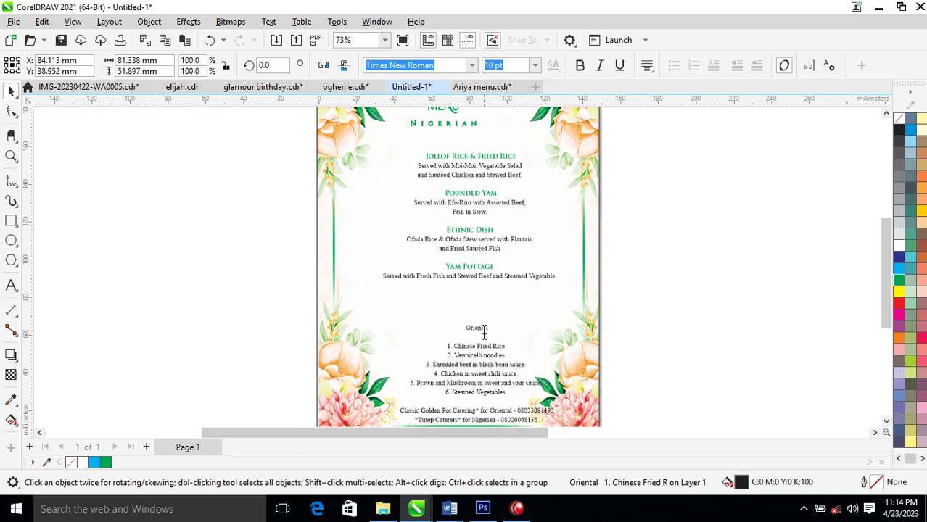
pyautogui.moveTo(484, 330); pyautogui.dragTo(459, 331)
pyautogui.press('Delete')
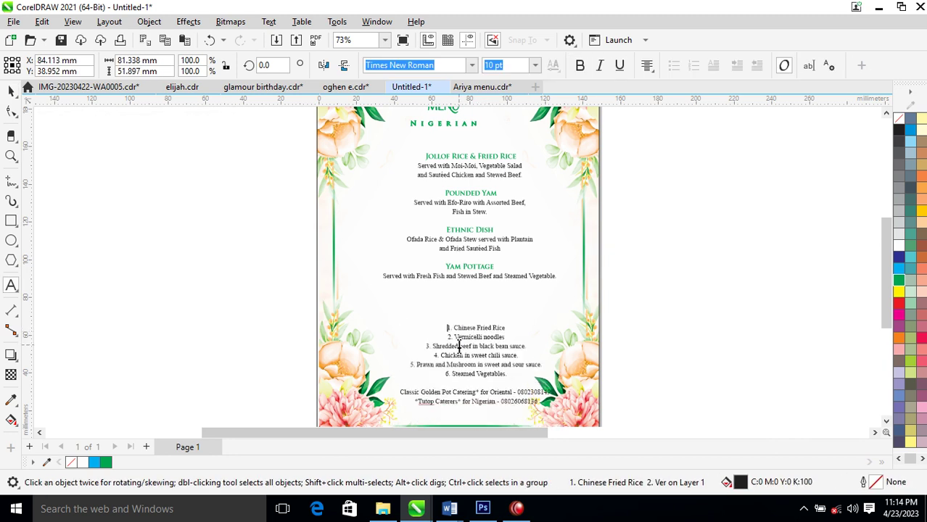
pyautogui.click(450, 306)
pyautogui.hotkey('ctrl', 'v')
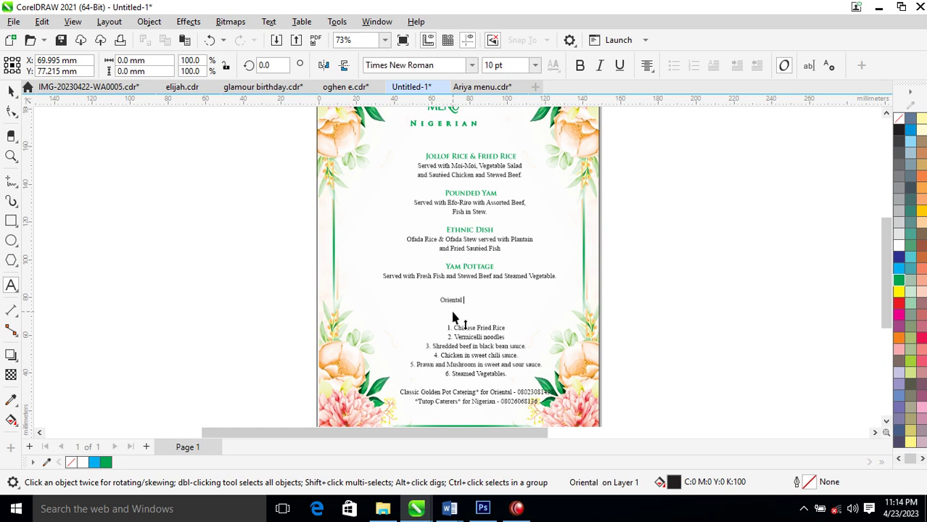
# Set the Oriental heading in the Chequers DEMO font.
pyautogui.click(417, 65)
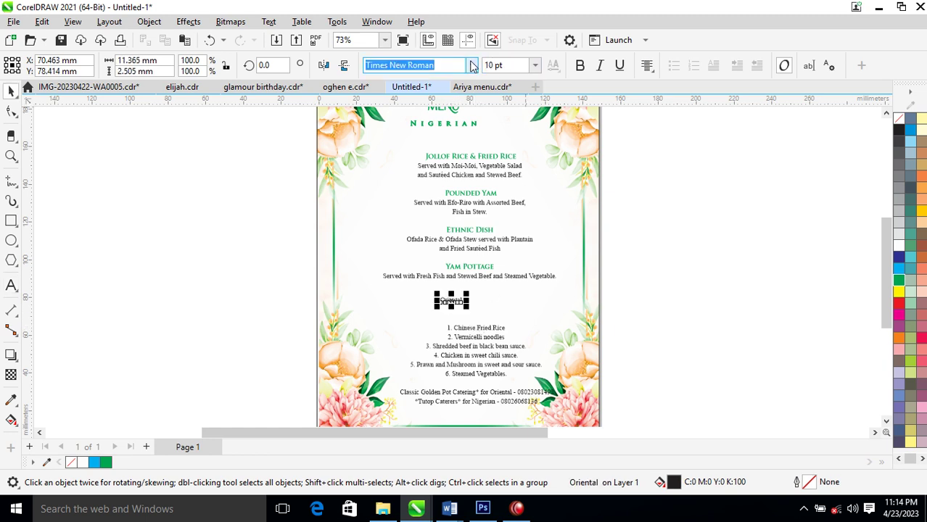
pyautogui.click(446, 141)
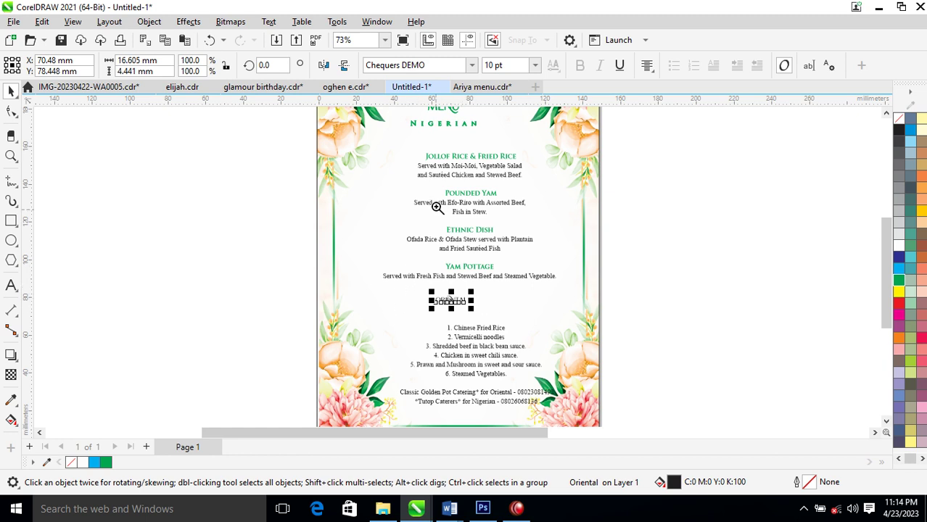
pyautogui.scroll(2, 460, 369)
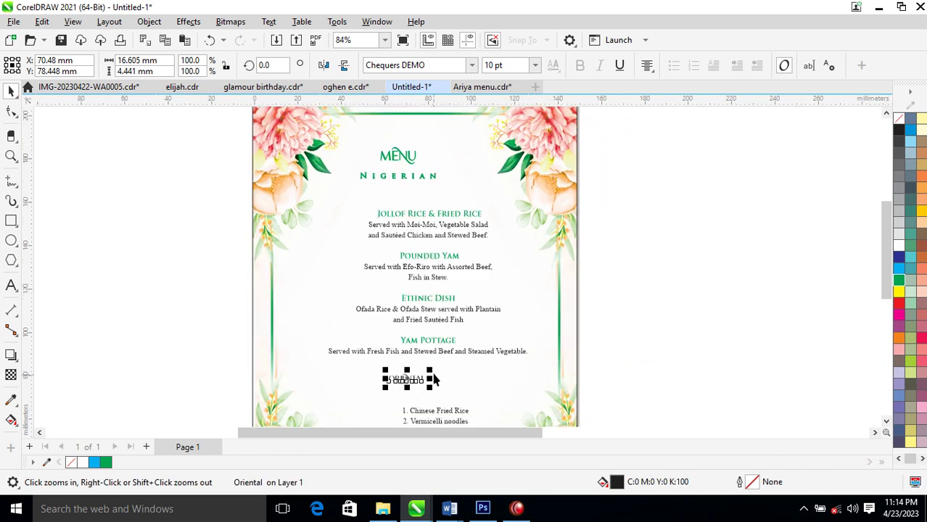
pyautogui.click(678, 295)
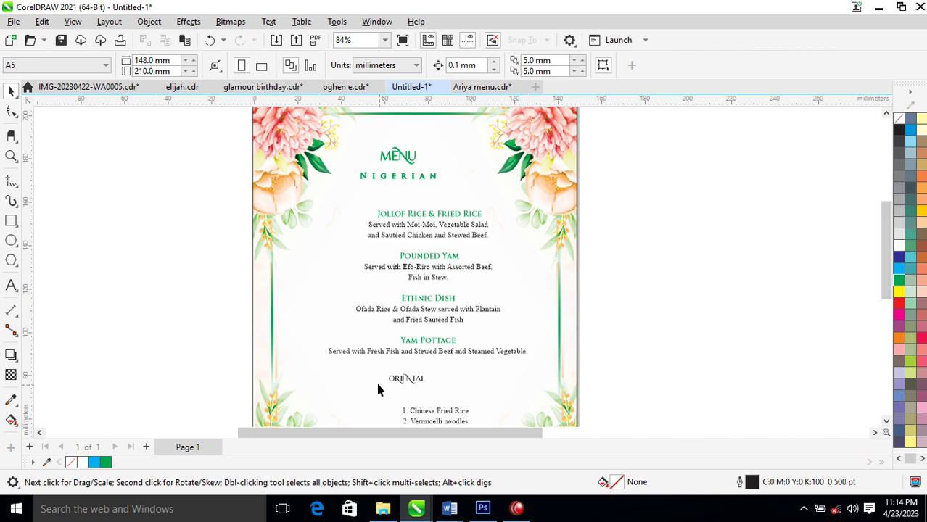
pyautogui.click(422, 384)
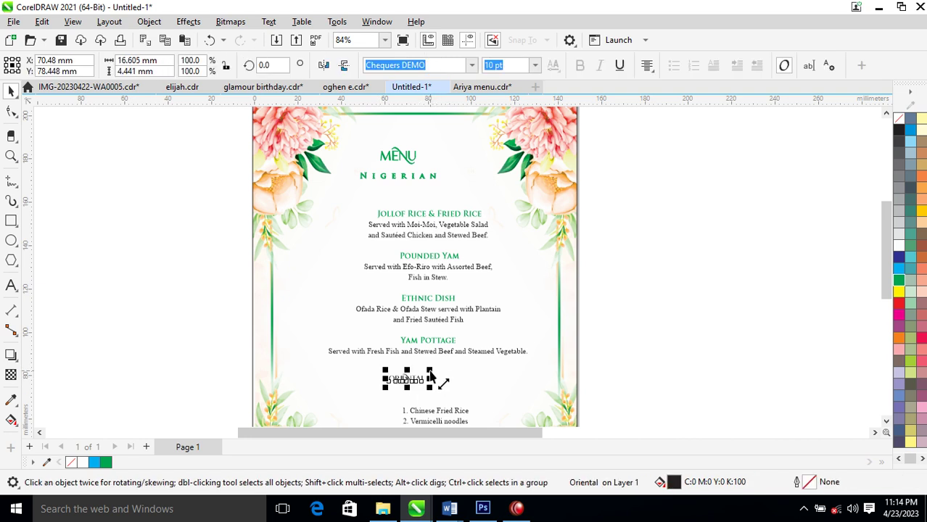
# Copy all of MENU's properties onto Oriental and nudge it up below Yam Pottage.
pyautogui.moveTo(408, 157); pyautogui.dragTo(419, 383)
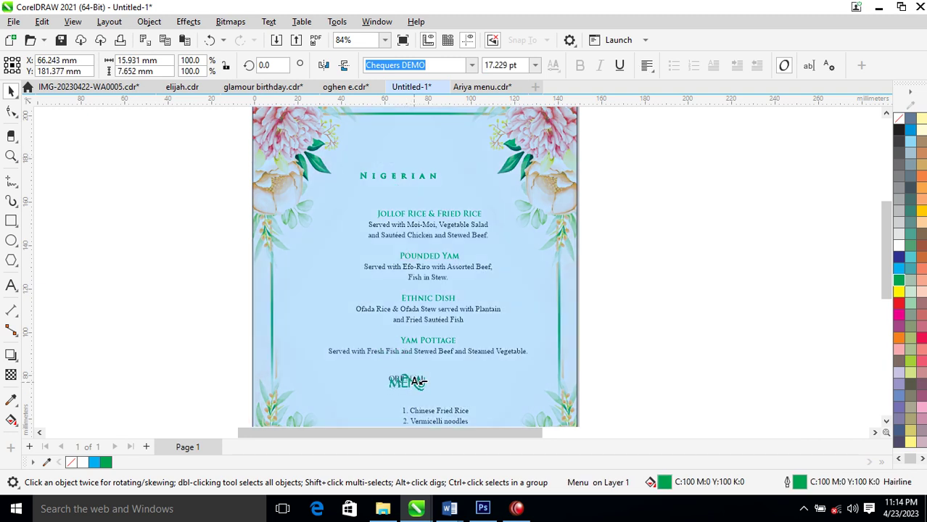
pyautogui.click(476, 331)
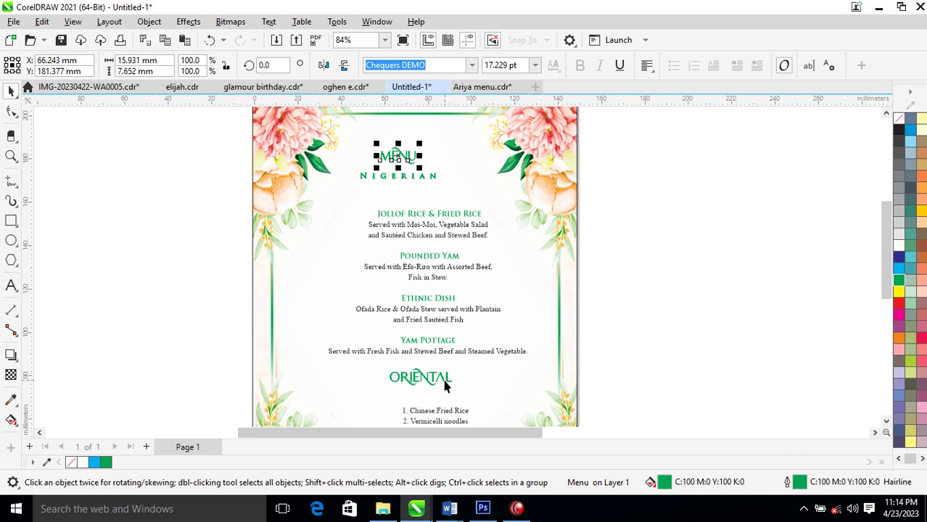
pyautogui.moveTo(445, 386); pyautogui.dragTo(435, 379)
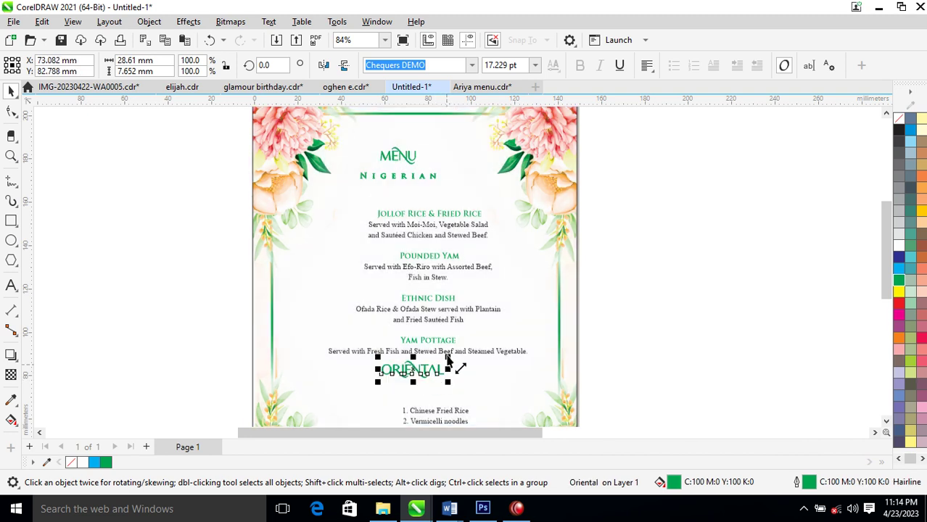
pyautogui.click(412, 164)
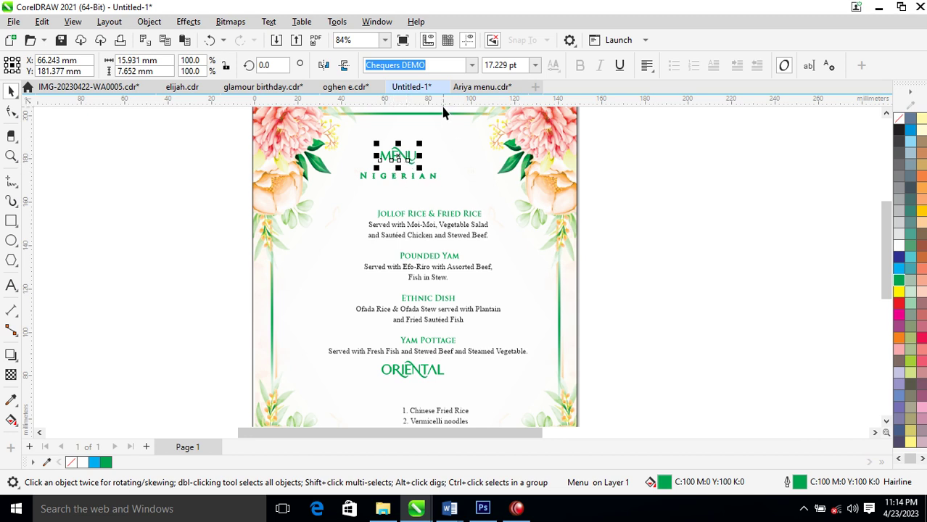
# Copy the Oriental heading's properties onto the Nigerian heading.
pyautogui.click(431, 180)
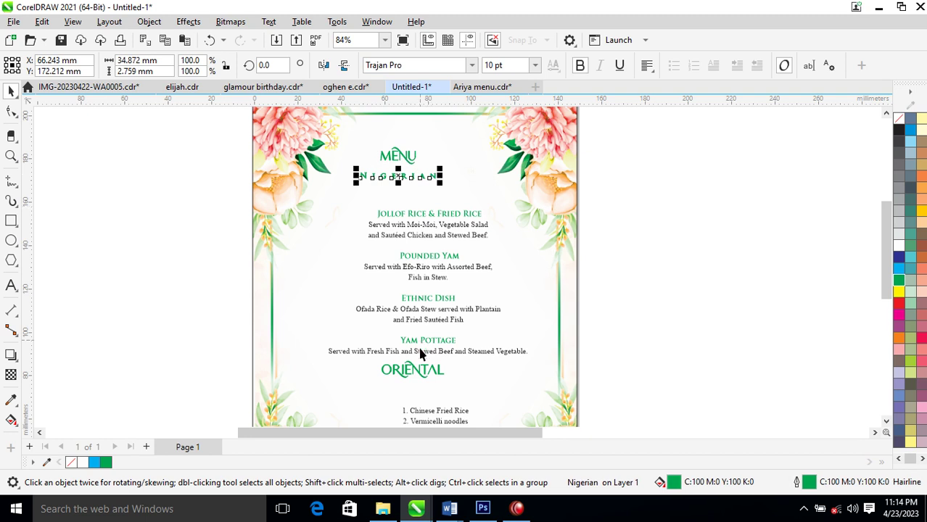
pyautogui.moveTo(418, 371)
pyautogui.mouseDown()
pyautogui.moveTo(404, 181)
pyautogui.moveTo(416, 180)
pyautogui.mouseUp()
pyautogui.click(423, 168)
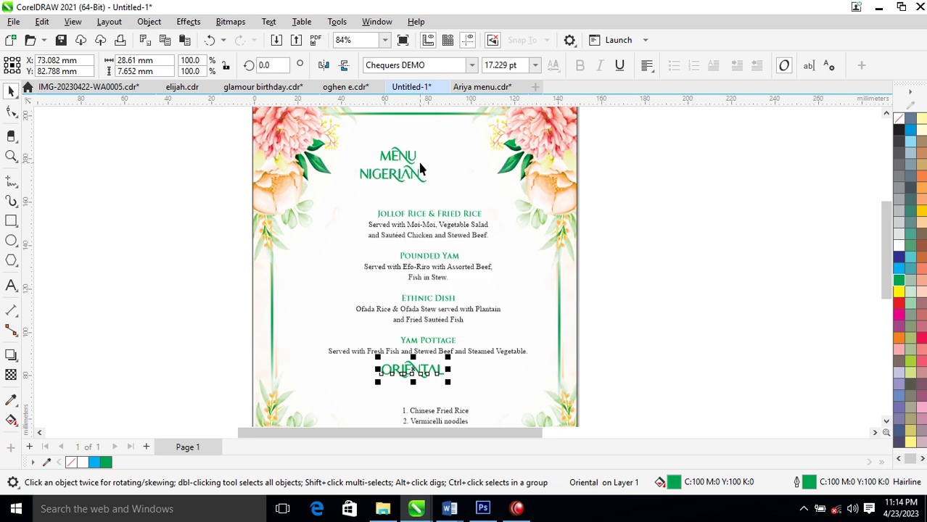
# Set the Menu title in Edwardian Script ITC and enlarge it to about 36 pt.
pyautogui.click(415, 161)
pyautogui.click(471, 64)
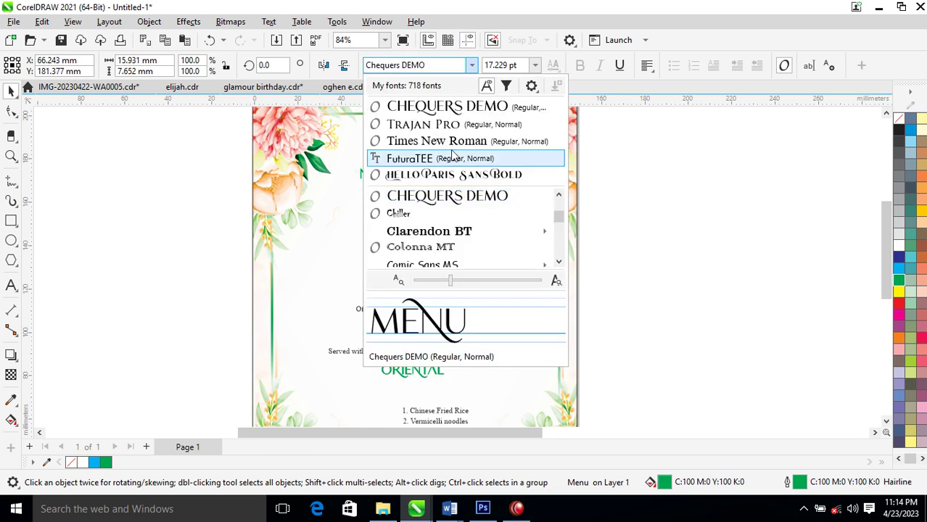
pyautogui.scroll(-3, 450, 143)
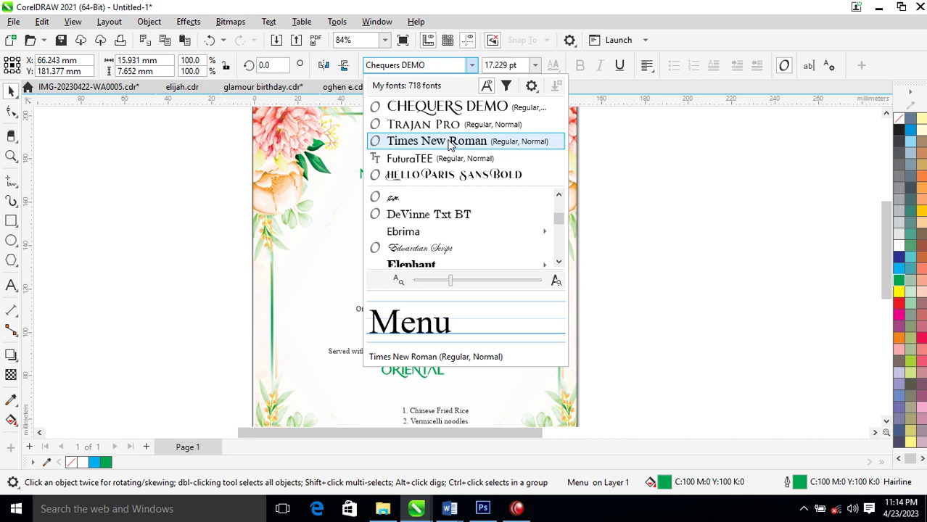
pyautogui.press('Down')
pyautogui.press('Down')
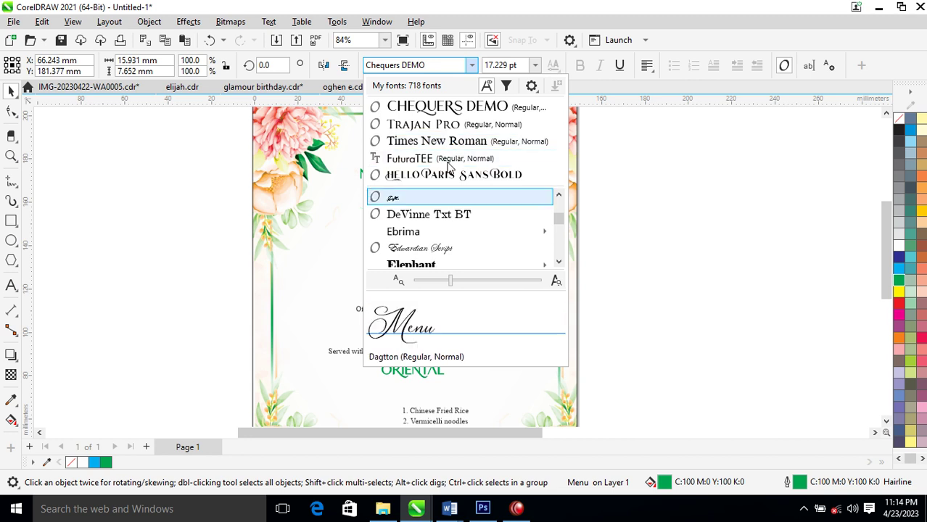
pyautogui.press('Down')
pyautogui.press('Down')
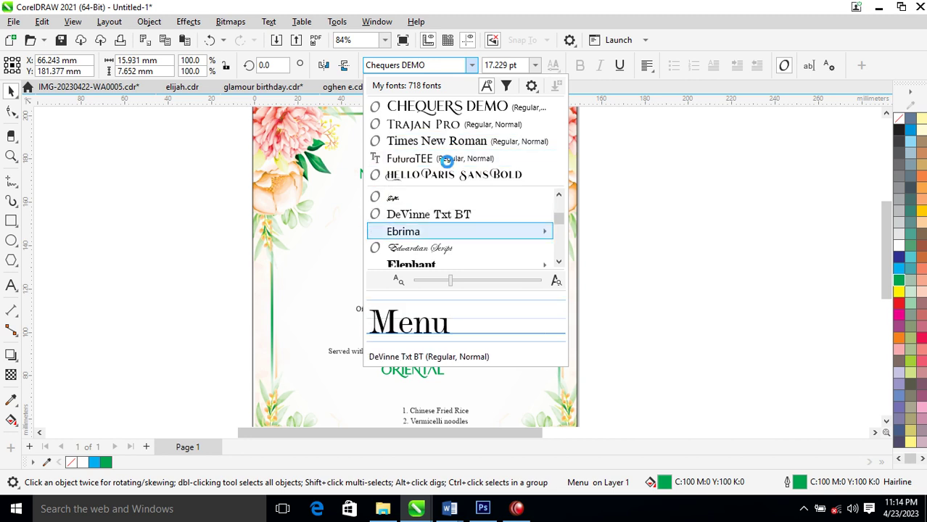
pyautogui.press('Down')
pyautogui.press('Down')
pyautogui.press('Up')
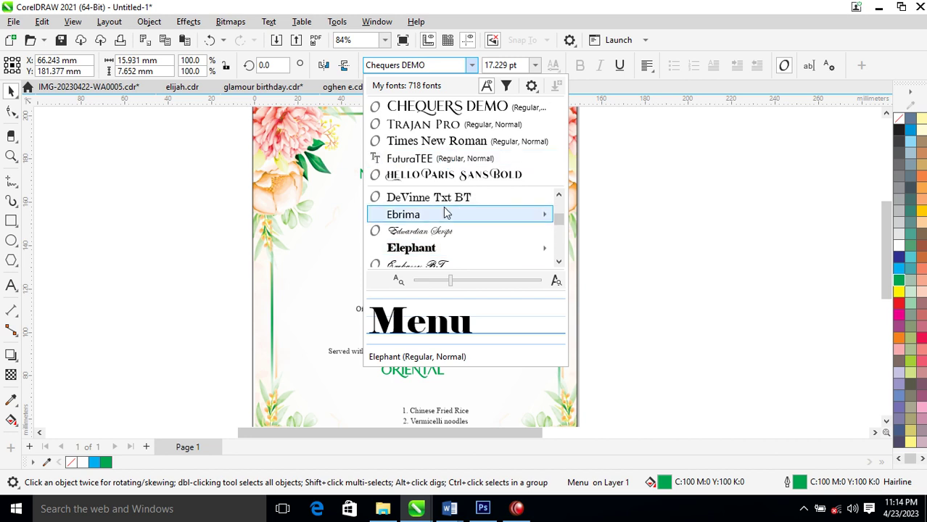
pyautogui.press('Down')
pyautogui.press('Return')
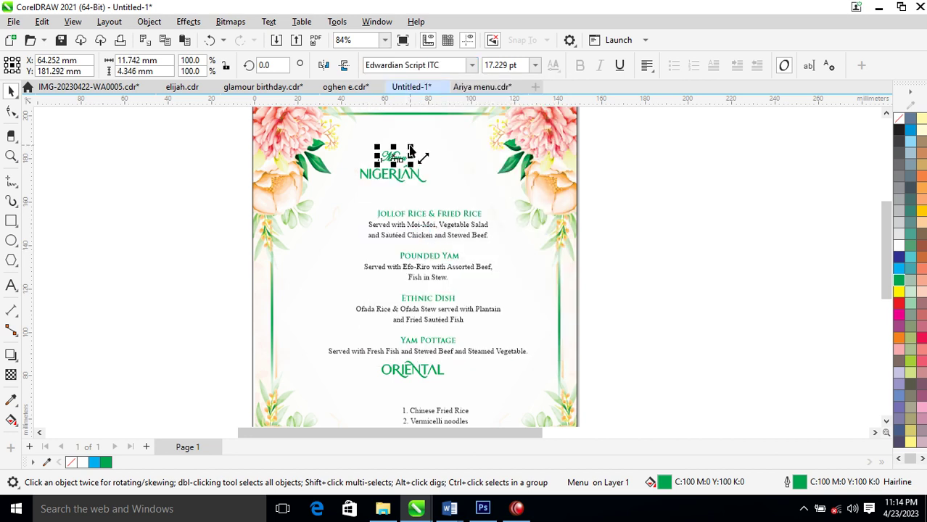
pyautogui.moveTo(411, 148)
pyautogui.mouseDown()
pyautogui.moveTo(440, 138)
pyautogui.moveTo(427, 153)
pyautogui.mouseUp()
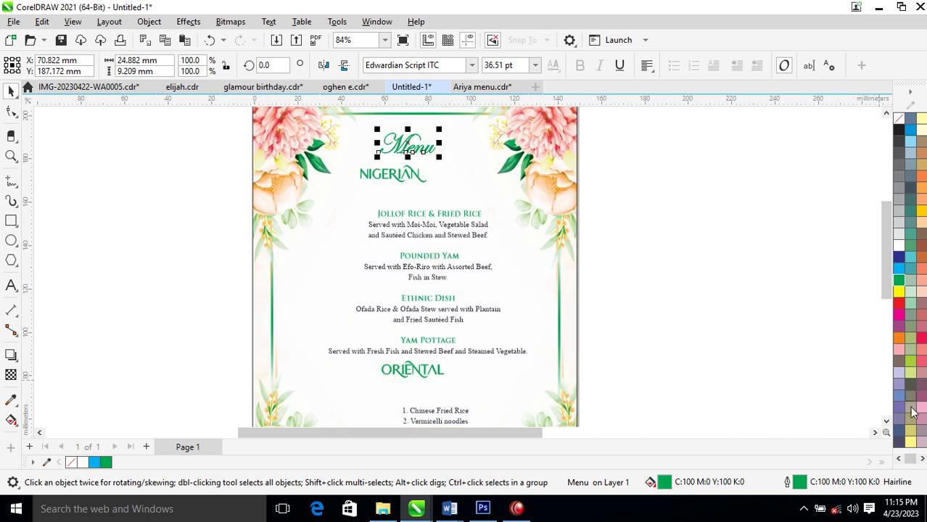
pyautogui.rightClick(921, 167)
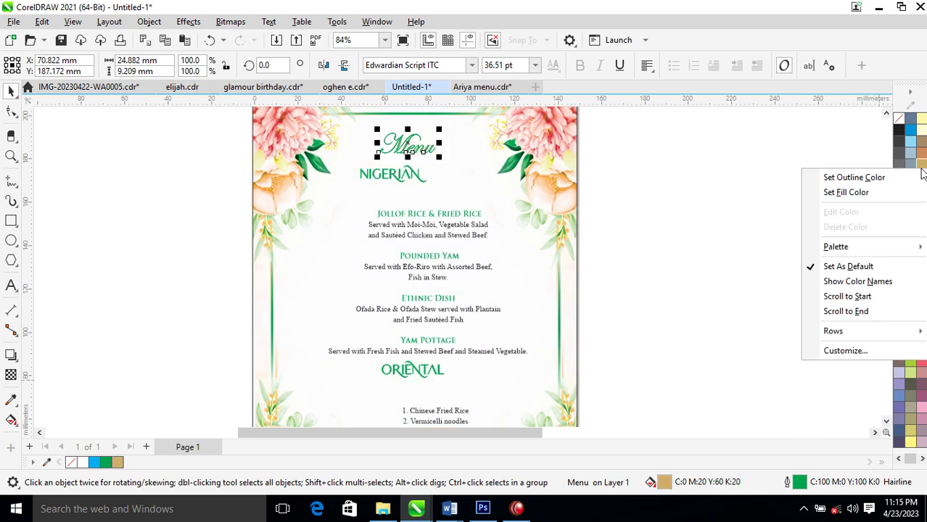
# Colour the Menu title tan gold and lower the NIGERIAN and ORIENTAL headings.
pyautogui.click(856, 176)
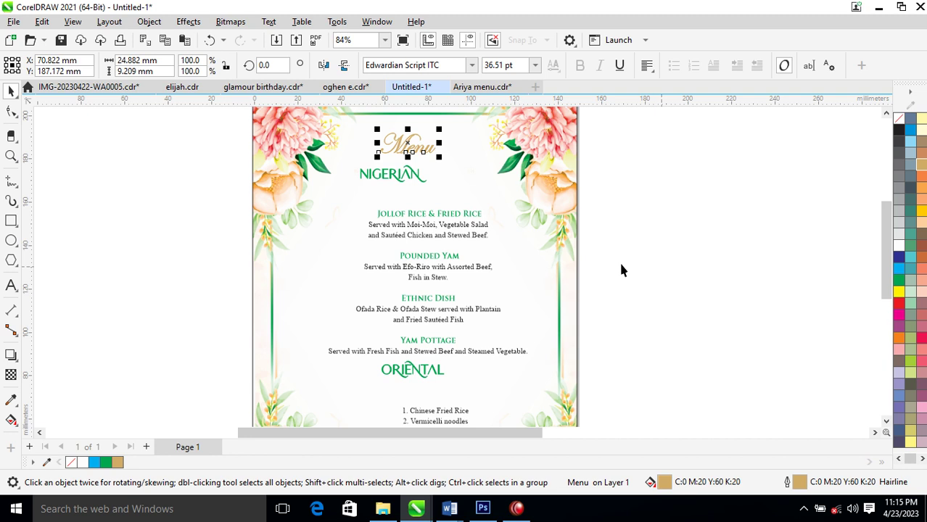
pyautogui.moveTo(417, 181)
pyautogui.mouseDown()
pyautogui.moveTo(430, 175)
pyautogui.moveTo(446, 200)
pyautogui.moveTo(441, 193)
pyautogui.mouseUp()
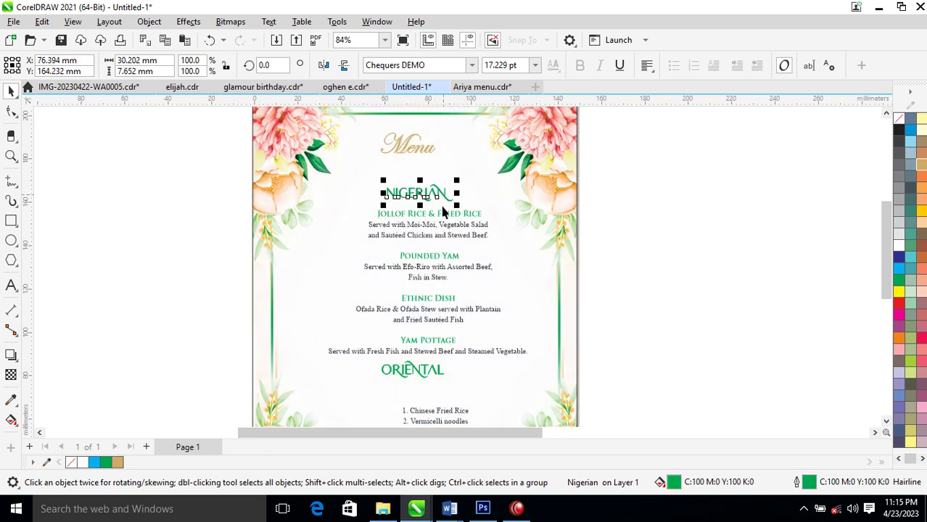
pyautogui.moveTo(449, 392); pyautogui.dragTo(460, 401)
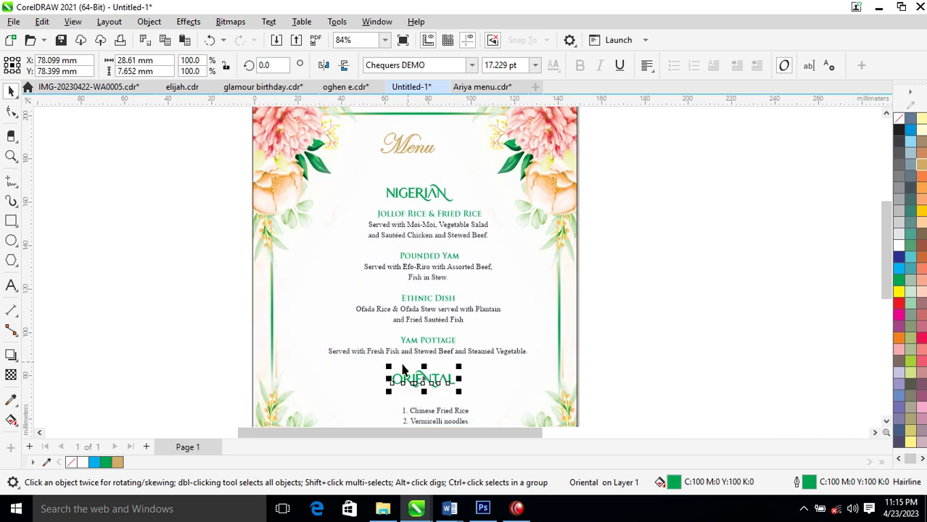
# Shift the Oriental dish list and caterer contacts up-left beneath their heading.
pyautogui.press('z')
pyautogui.moveTo(269, 297); pyautogui.dragTo(544, 457)
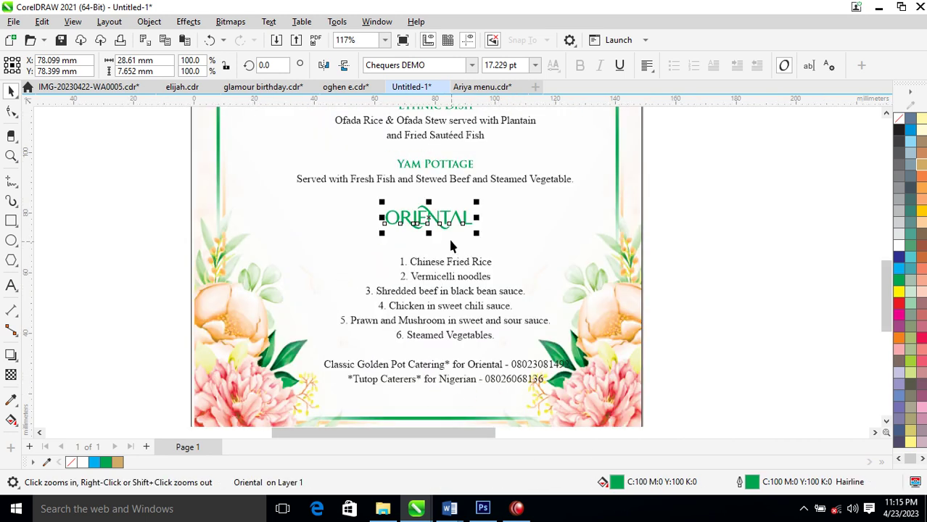
pyautogui.moveTo(477, 266); pyautogui.dragTo(467, 249)
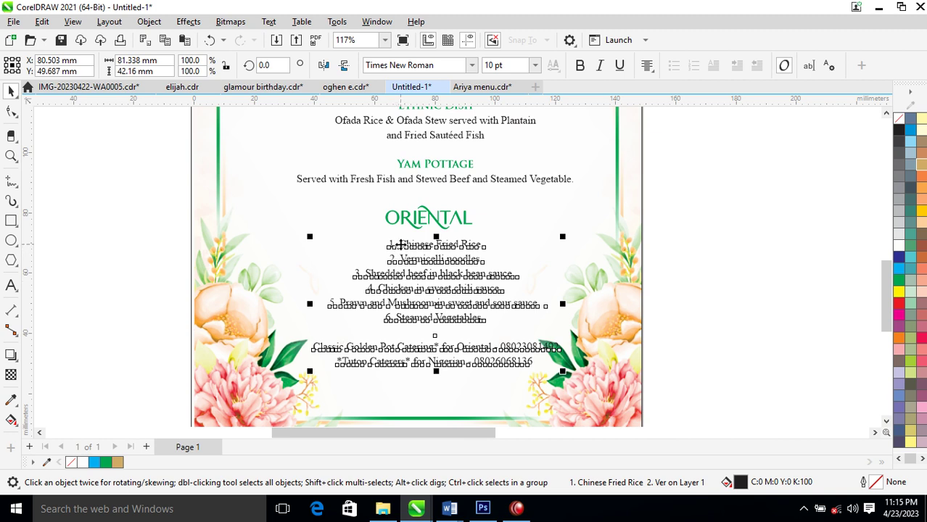
# Break the line after Catering and cut the Tutop Caterers line from the Oriental section.
pyautogui.doubleClick(399, 245)
pyautogui.click(415, 369)
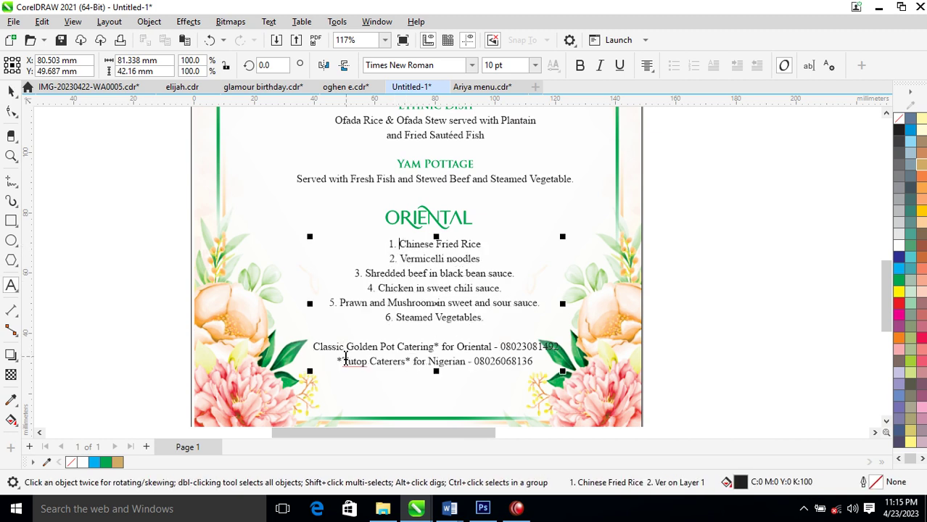
pyautogui.moveTo(441, 347); pyautogui.dragTo(434, 347)
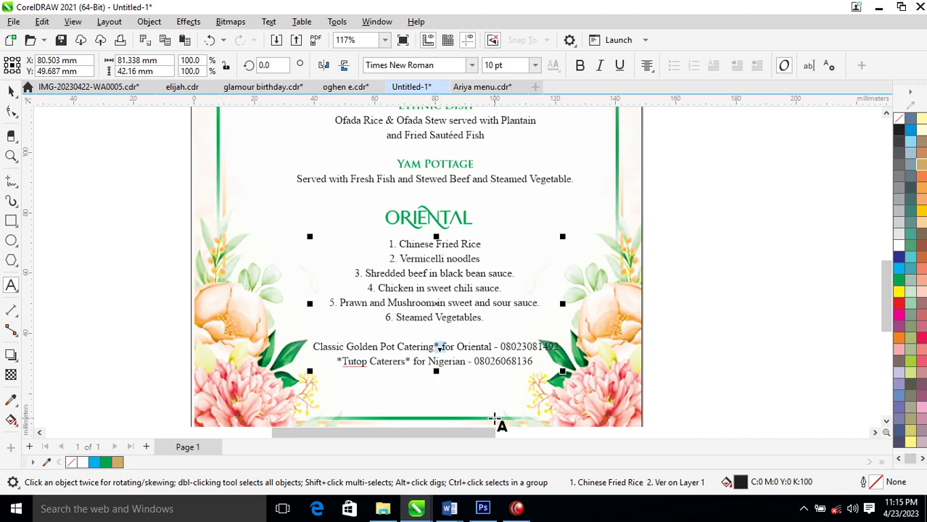
pyautogui.press('Return')
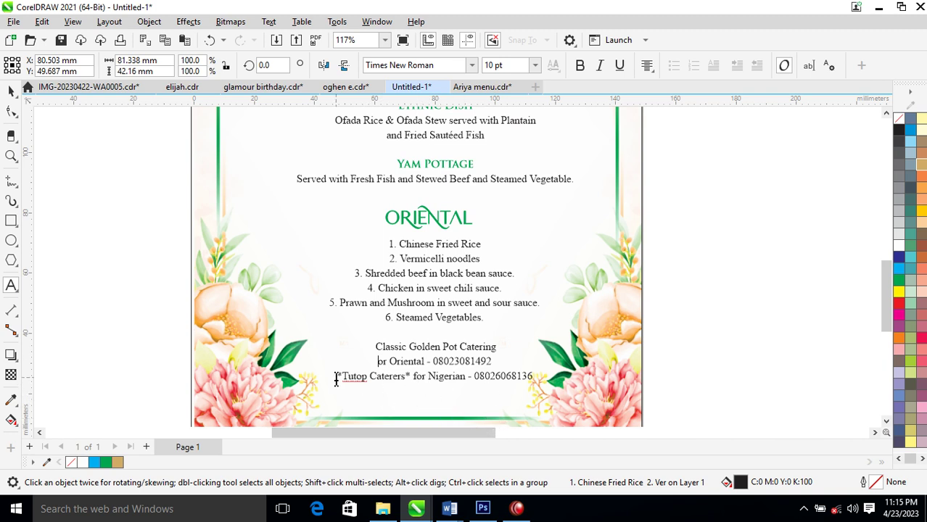
pyautogui.moveTo(336, 377); pyautogui.dragTo(623, 379)
pyautogui.hotkey('ctrl', 'c')
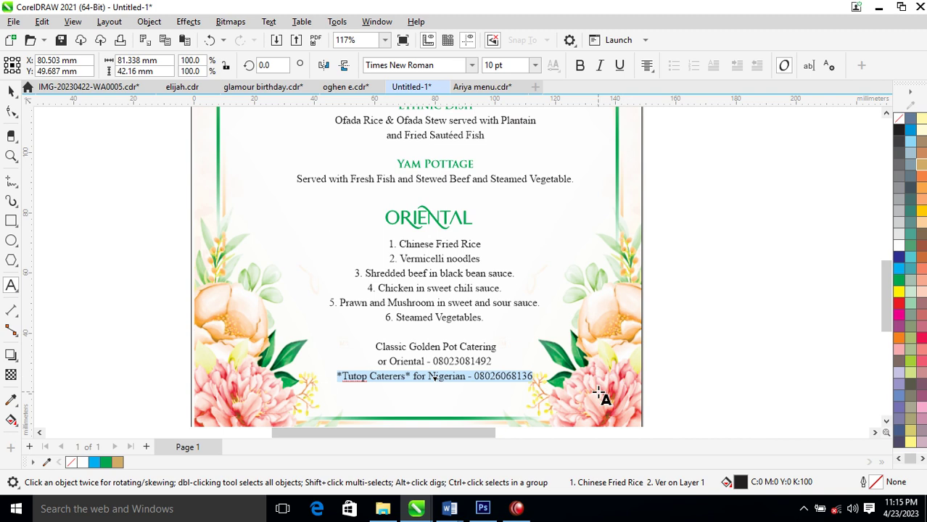
pyautogui.press('Delete')
# Paste the Tutop Caterers line as its own object above Yam Pottage.
pyautogui.click(720, 203)
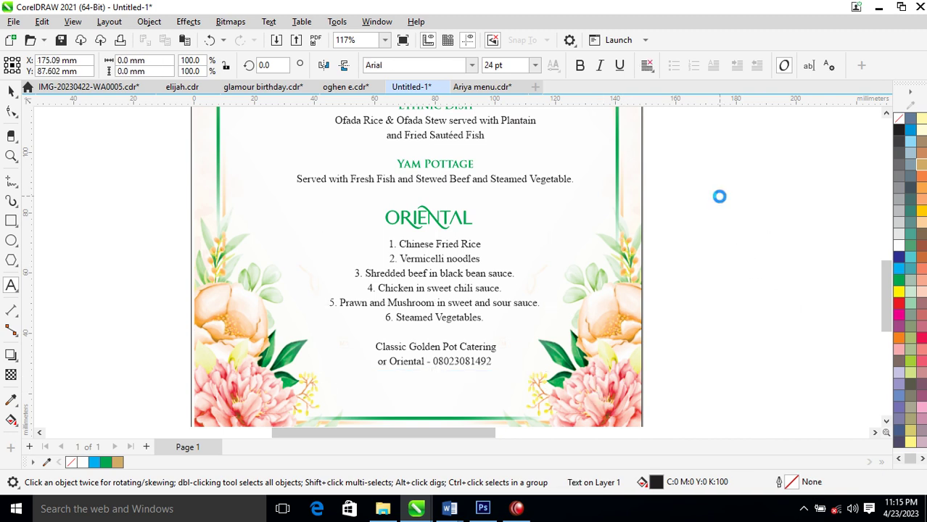
pyautogui.hotkey('ctrl', 'v')
pyautogui.moveTo(737, 189); pyautogui.dragTo(451, 163)
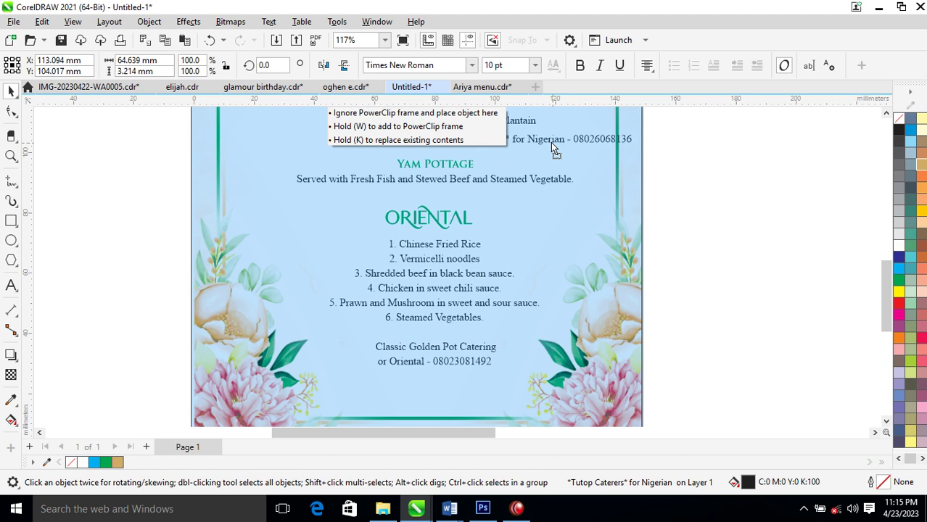
pyautogui.click(468, 178)
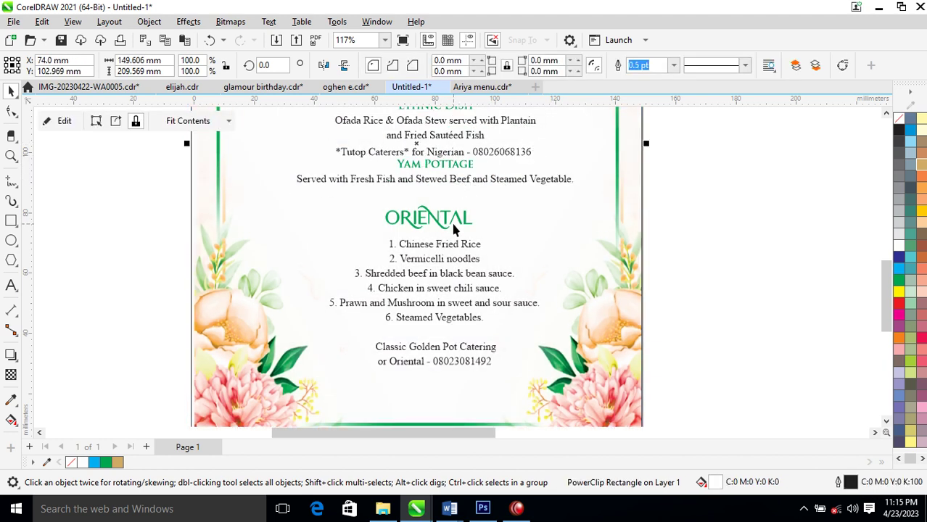
# Move the ORIENTAL heading and its dish list further down the card.
pyautogui.moveTo(456, 219); pyautogui.dragTo(468, 281)
pyautogui.keyDown('shift'); pyautogui.click(462, 247); pyautogui.keyUp('shift')
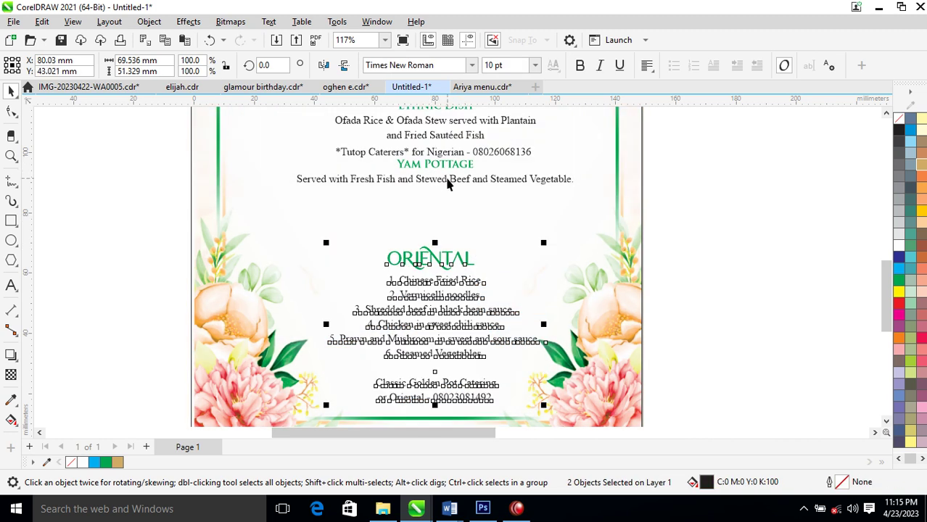
pyautogui.moveTo(456, 183)
pyautogui.mouseDown()
pyautogui.moveTo(459, 160)
pyautogui.moveTo(491, 193)
pyautogui.mouseUp()
pyautogui.click(734, 137)
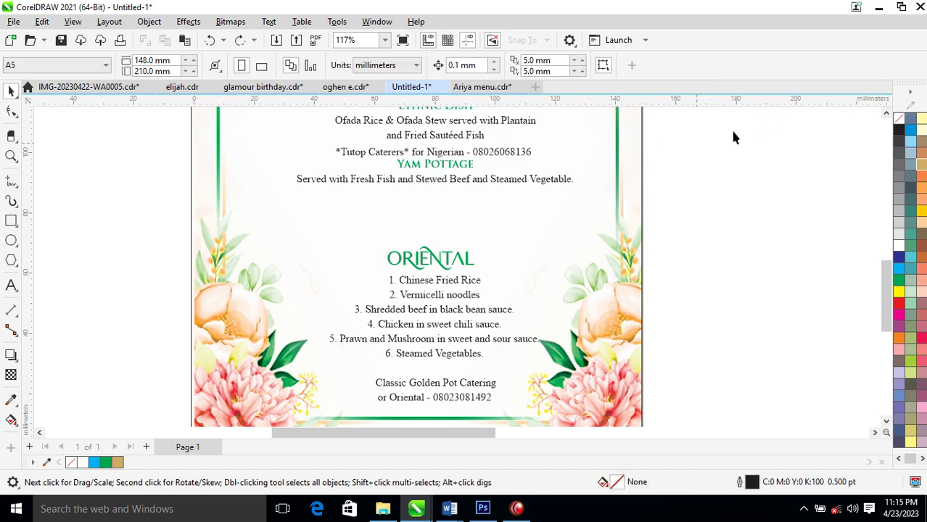
# Place the Tutop Caterers line below Yam Pottage and delete its asterisks and 'for Nigerian'.
pyautogui.moveTo(510, 154); pyautogui.dragTo(486, 206)
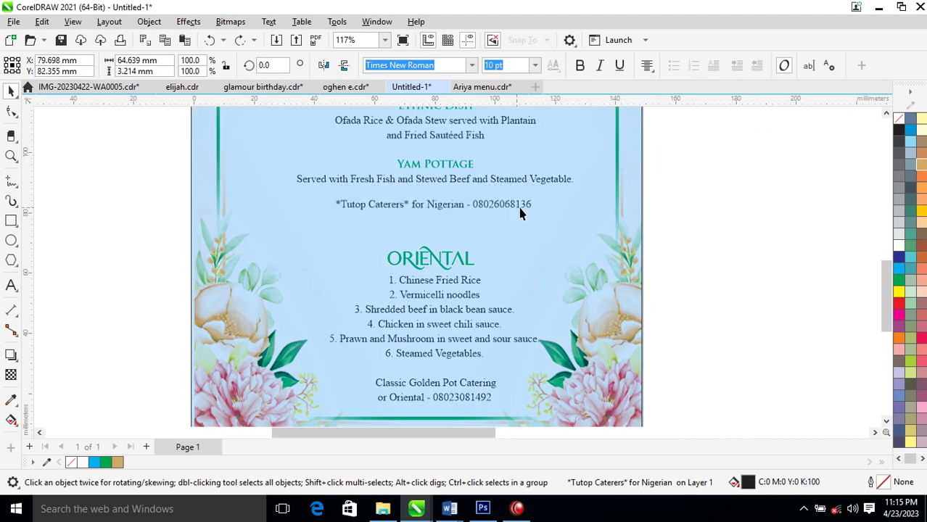
pyautogui.doubleClick(407, 211)
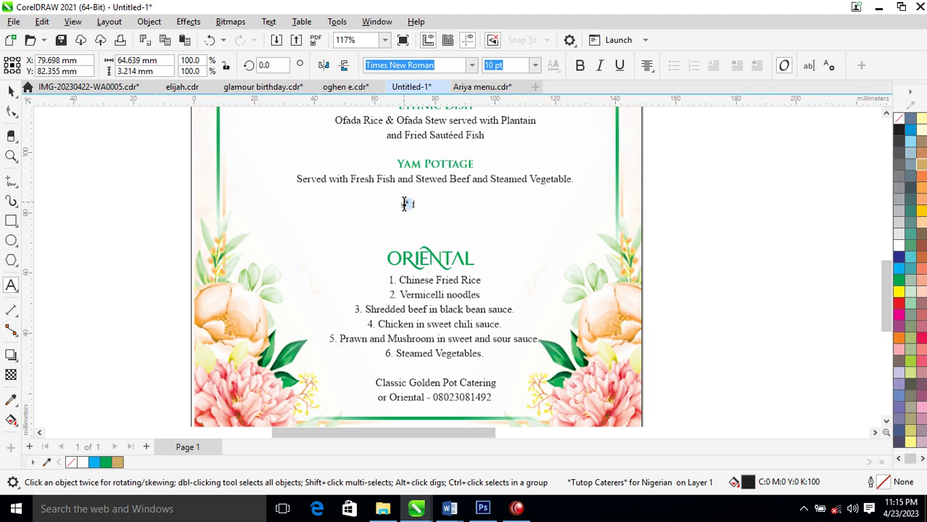
pyautogui.moveTo(410, 205); pyautogui.dragTo(404, 205)
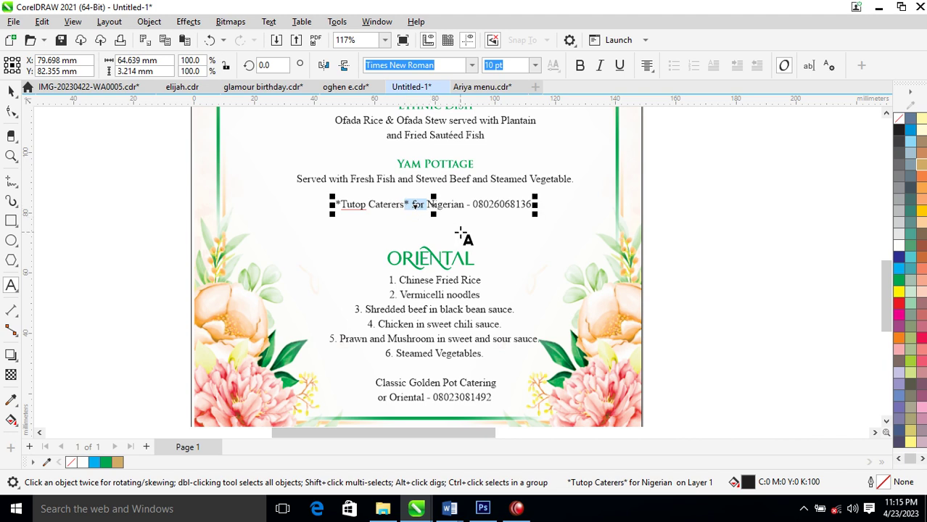
pyautogui.click(468, 204)
pyautogui.moveTo(468, 204); pyautogui.dragTo(404, 205)
pyautogui.press('BackSpace')
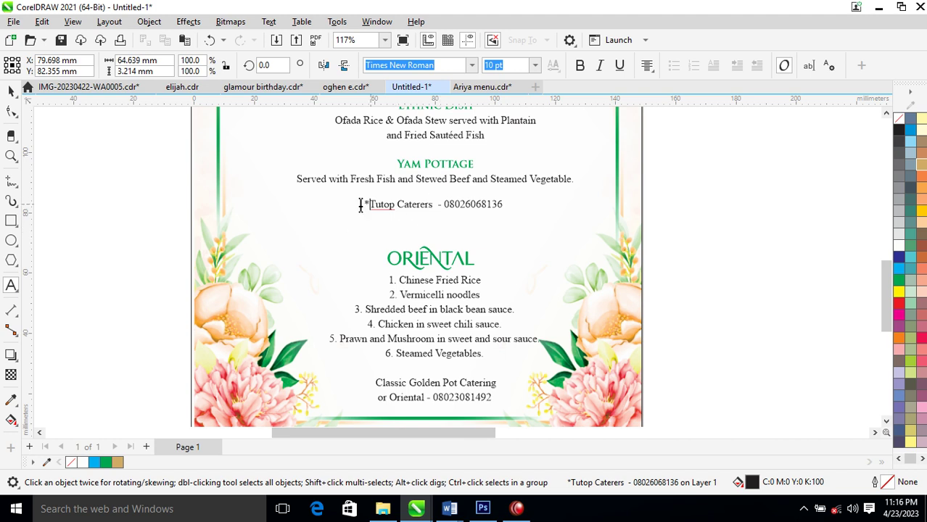
pyautogui.moveTo(369, 205); pyautogui.dragTo(356, 207)
pyautogui.press('BackSpace')
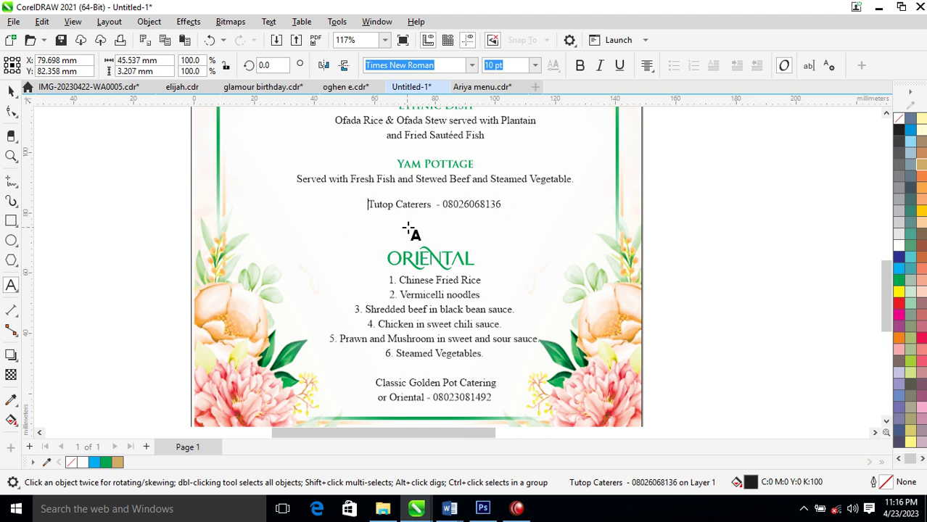
pyautogui.hotkey('ctrl', 'space')
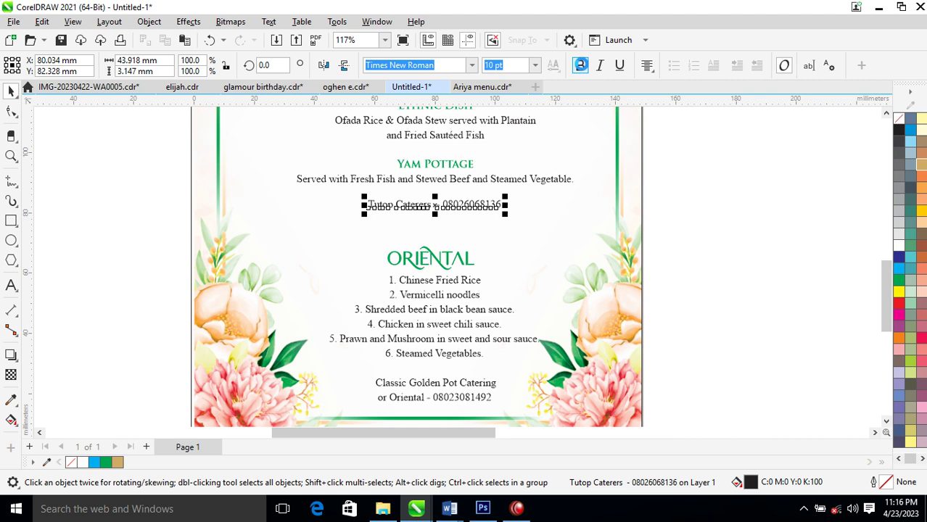
# Make the Tutop Caterers line bold and UPPERCASE, then nudge ORIENTAL up.
pyautogui.click(580, 66)
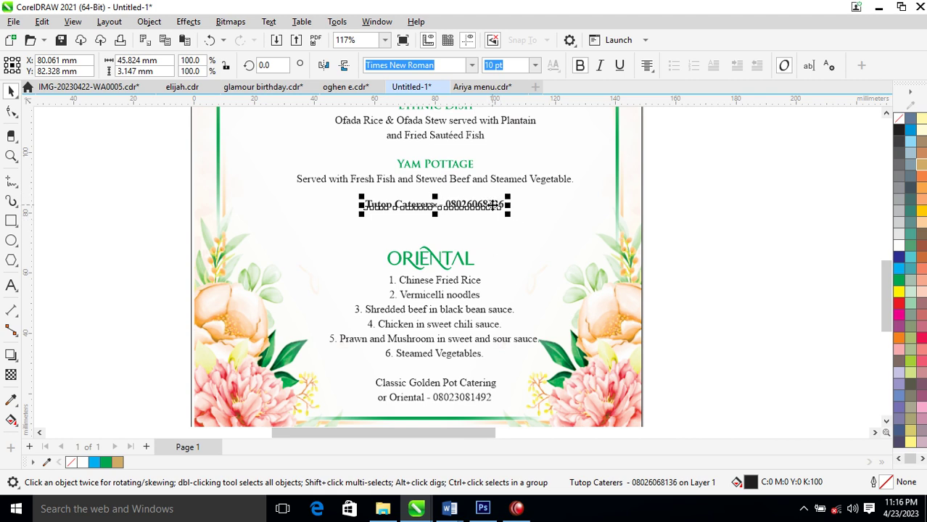
pyautogui.doubleClick(493, 206)
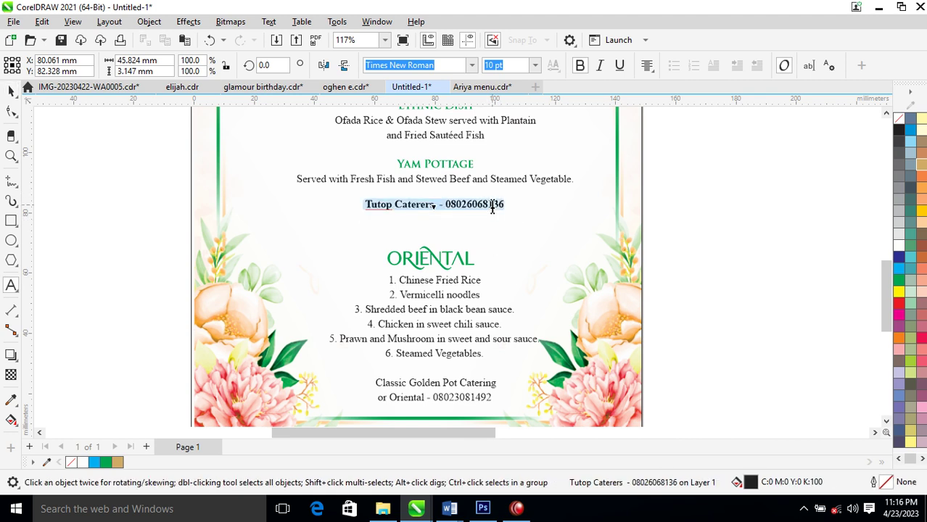
pyautogui.hotkey('shift', 'F3')
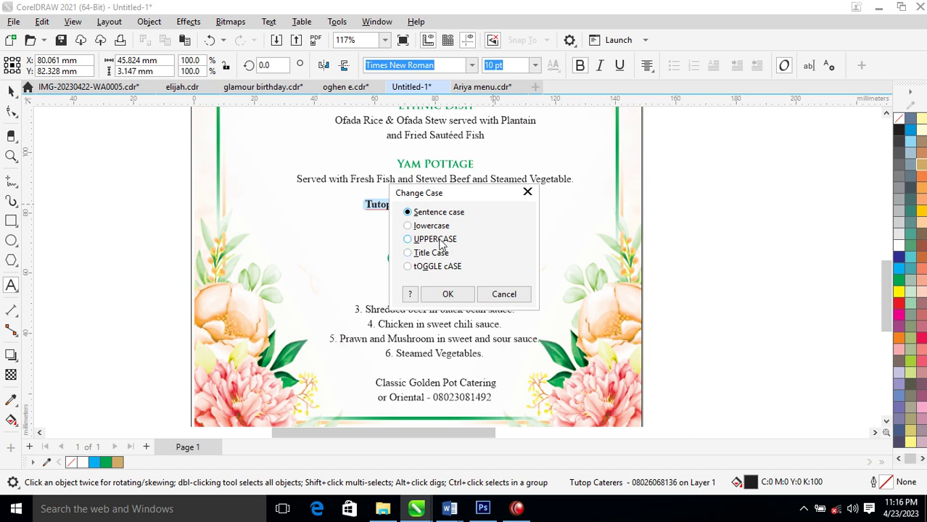
pyautogui.click(461, 295)
pyautogui.hotkey('ctrl', 'space')
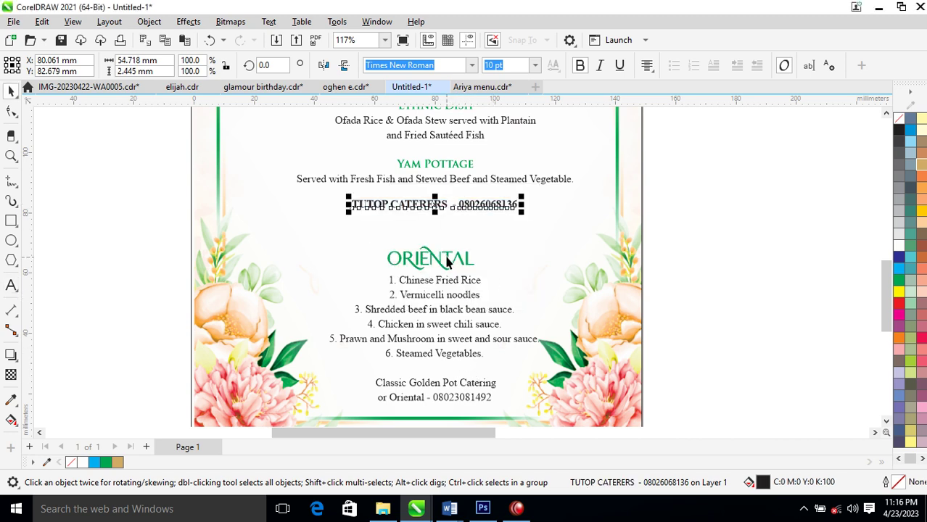
pyautogui.moveTo(447, 263); pyautogui.dragTo(447, 247)
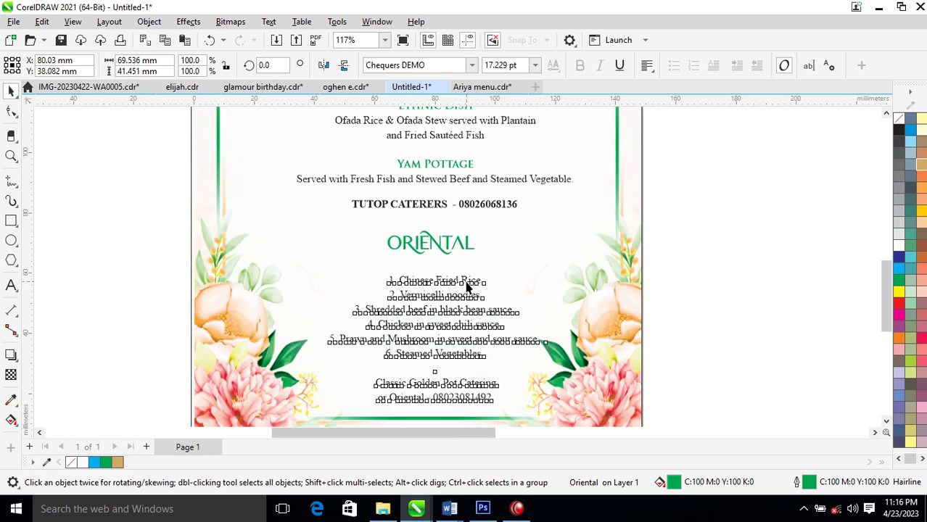
# Move the Oriental dish list up under its heading and delete the 'or Oriental -' prefix.
pyautogui.moveTo(461, 289); pyautogui.dragTo(461, 277)
pyautogui.doubleClick(476, 373)
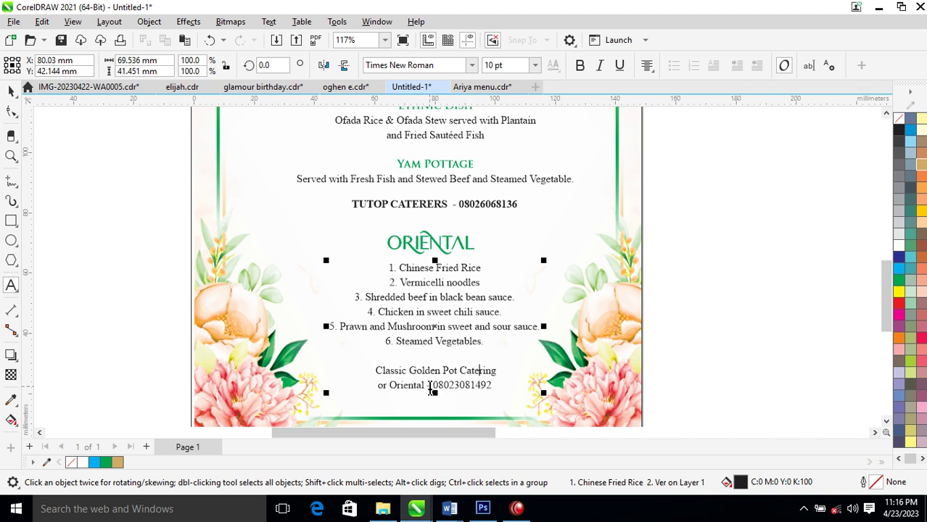
pyautogui.moveTo(433, 386); pyautogui.dragTo(370, 385)
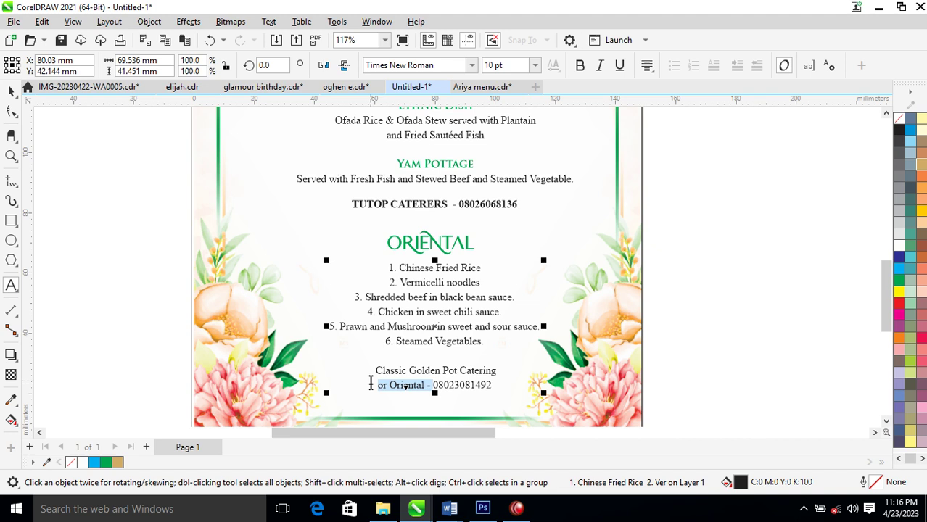
pyautogui.press('Delete')
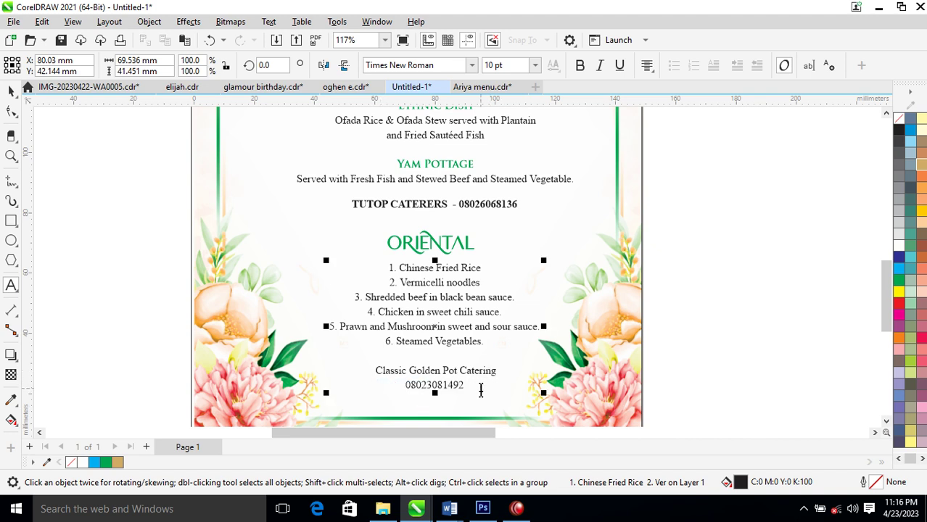
# Make the Classic Golden Pot Catering contact lines uppercase and bold.
pyautogui.moveTo(464, 386); pyautogui.dragTo(378, 361)
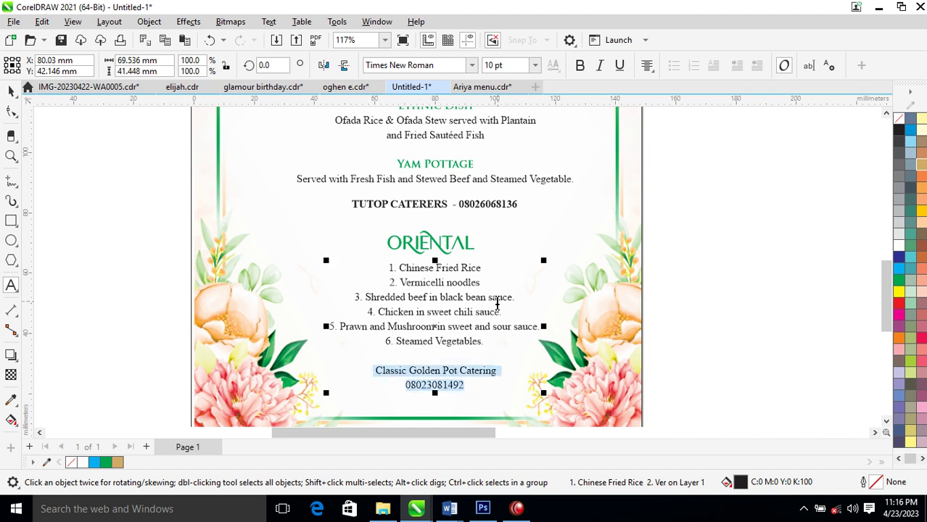
pyautogui.hotkey('shift', 'F3')
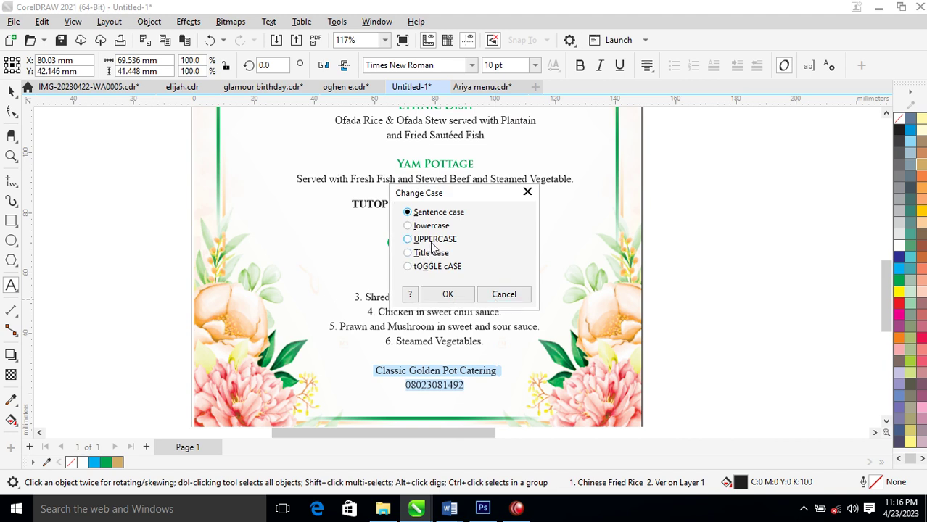
pyautogui.click(429, 242)
pyautogui.click(447, 294)
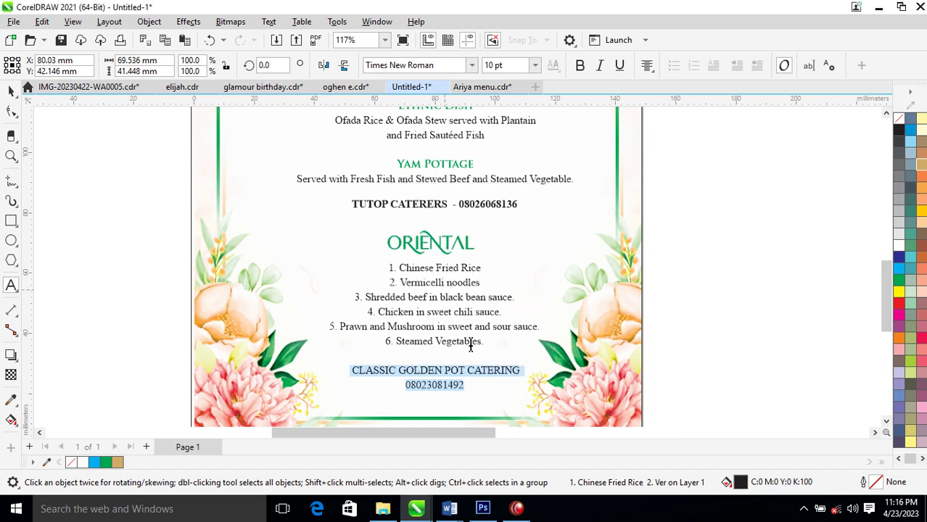
pyautogui.click(580, 66)
pyautogui.hotkey('ctrl', 'space')
pyautogui.scroll(-3, 510, 296)
# Shift the menu text group slightly up and to the left.
pyautogui.scroll(-2, 493, 240)
pyautogui.press('z')
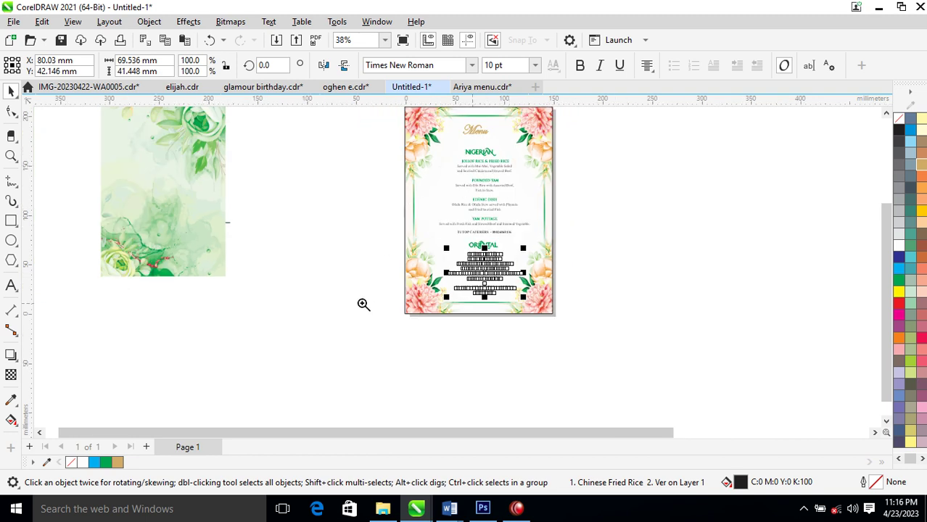
pyautogui.moveTo(640, 103); pyautogui.dragTo(640, 104)
pyautogui.moveTo(612, 176); pyautogui.dragTo(356, 408)
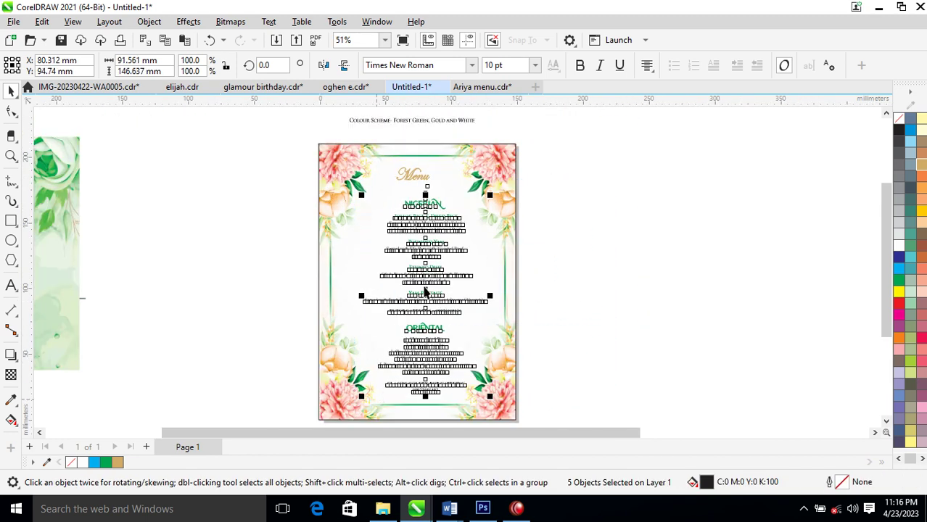
pyautogui.moveTo(436, 204); pyautogui.dragTo(426, 195)
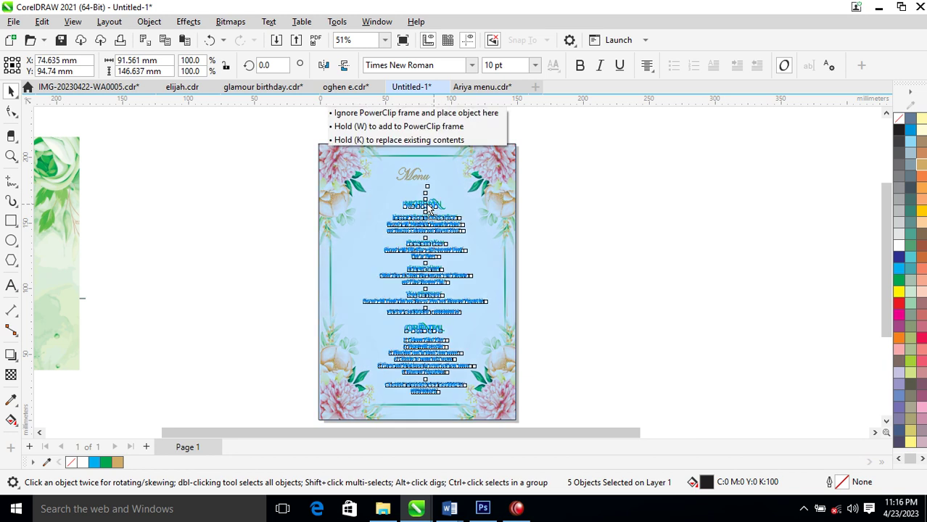
pyautogui.keyDown('shift'); pyautogui.click(488, 181); pyautogui.keyUp('shift')
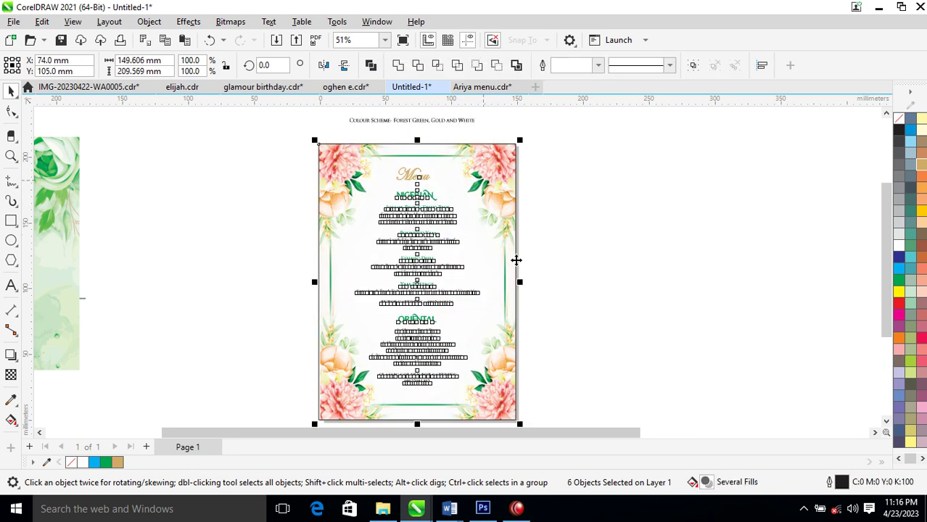
pyautogui.press('Escape')
# Nudge the Menu title up slightly and zoom to frame the whole card.
pyautogui.moveTo(423, 180); pyautogui.dragTo(423, 175)
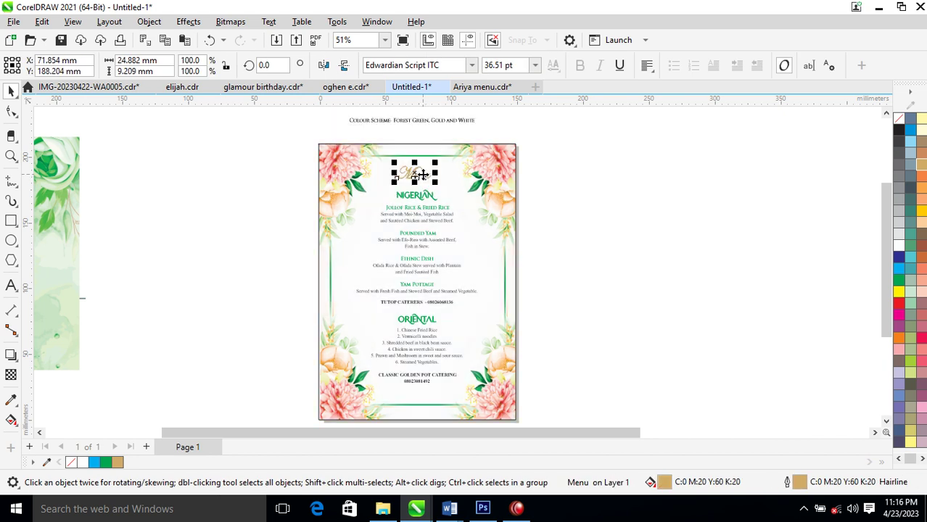
pyautogui.press('z')
pyautogui.moveTo(301, 137)
pyautogui.mouseDown()
pyautogui.moveTo(532, 422)
pyautogui.moveTo(533, 400)
pyautogui.mouseUp()
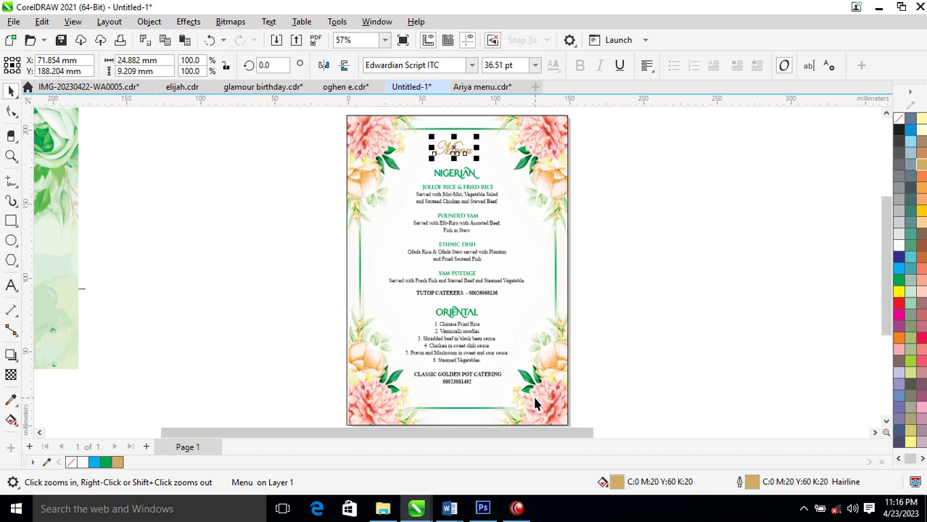
pyautogui.click(717, 280)
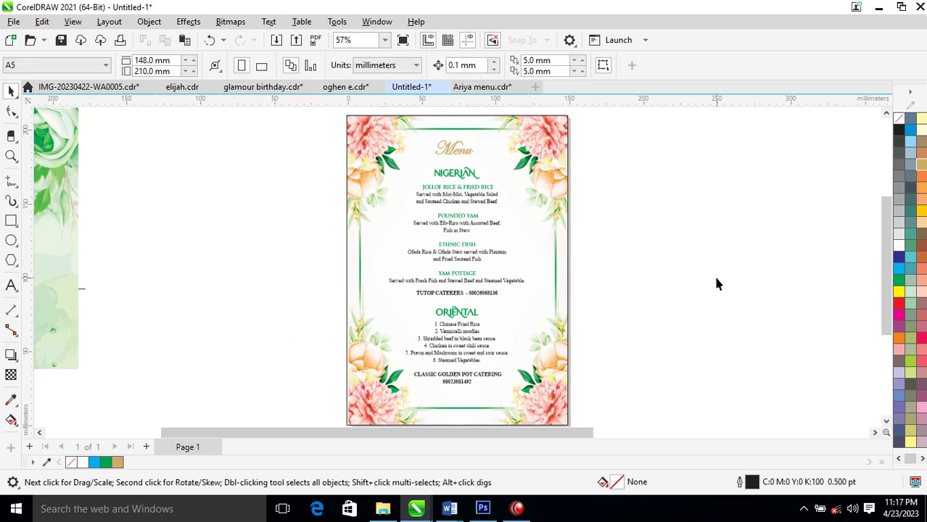